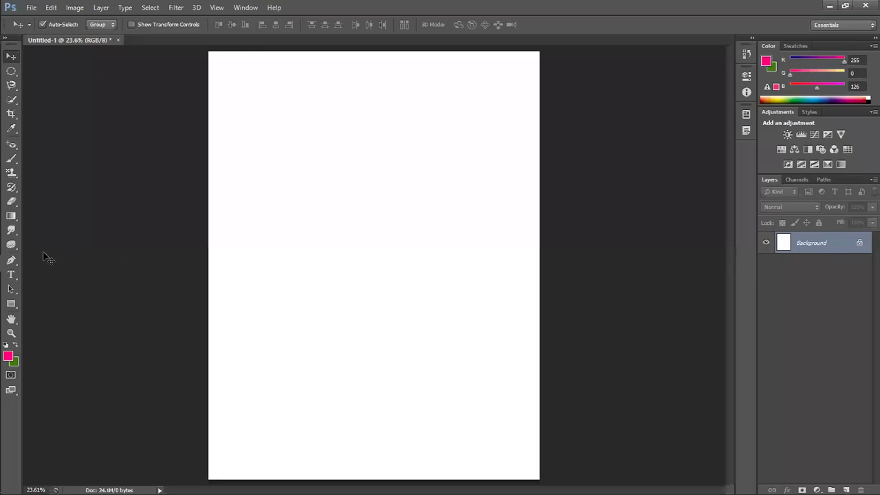
Switch from the Pen Tool to the standard Brush Tool.
left_click(11, 261)
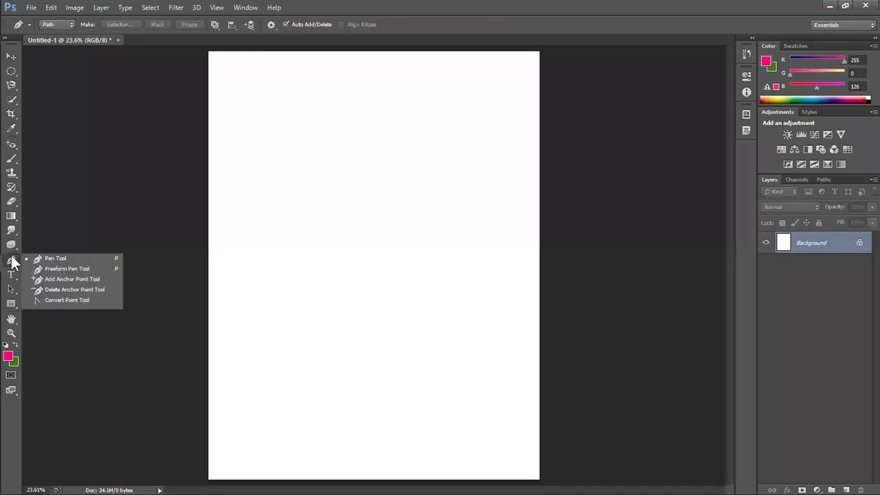
left_click(12, 267)
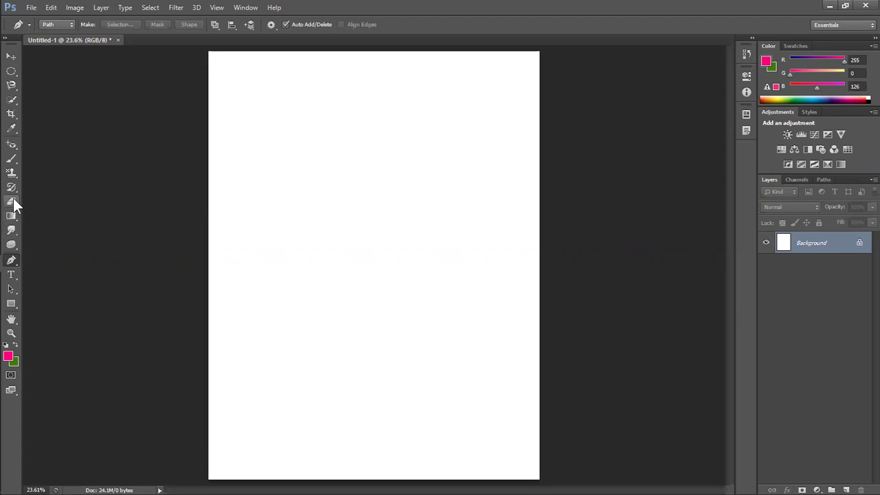
left_click(17, 157)
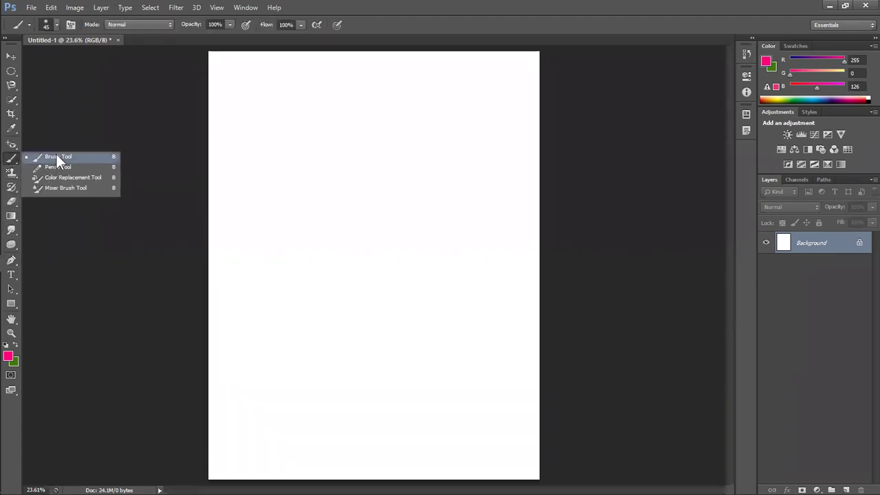
left_click(57, 158)
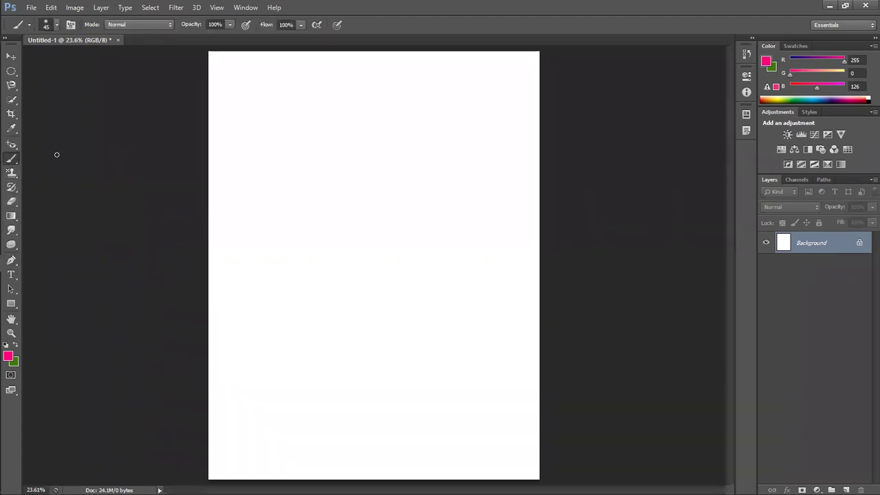
Set the brush to the grass-blade tip at 800 px.
left_click(55, 24)
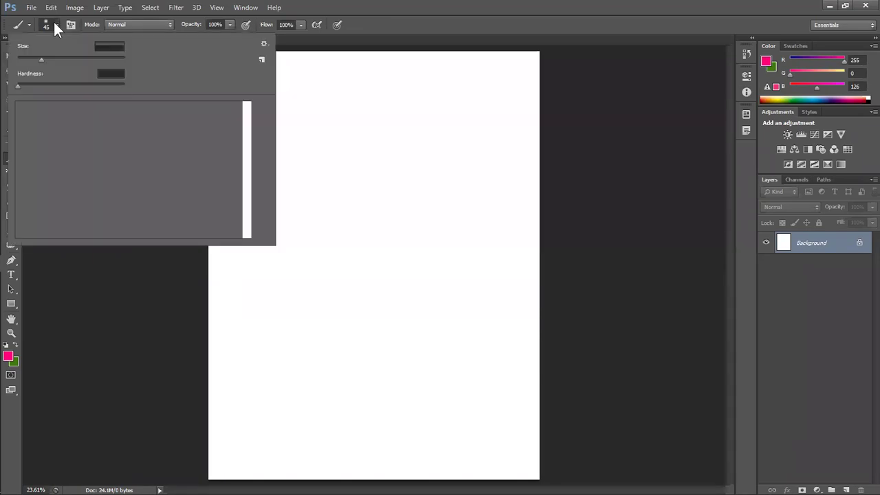
left_click(217, 181)
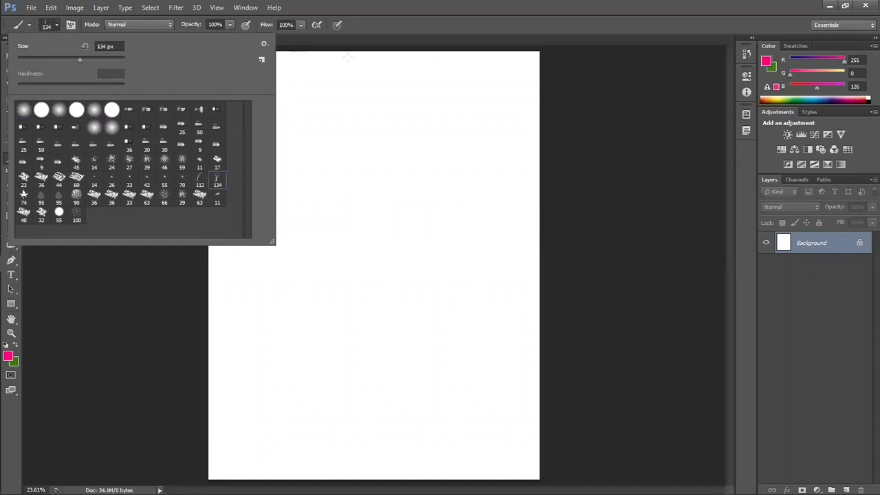
left_click(373, 209)
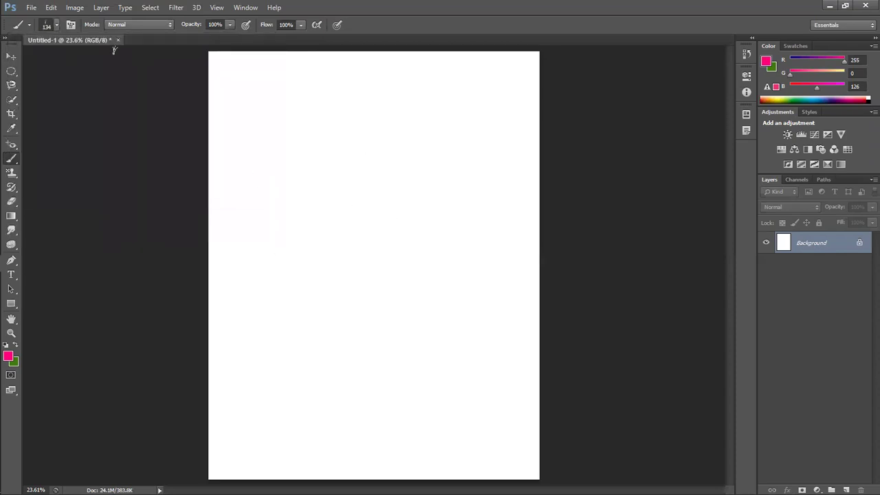
left_click(57, 25)
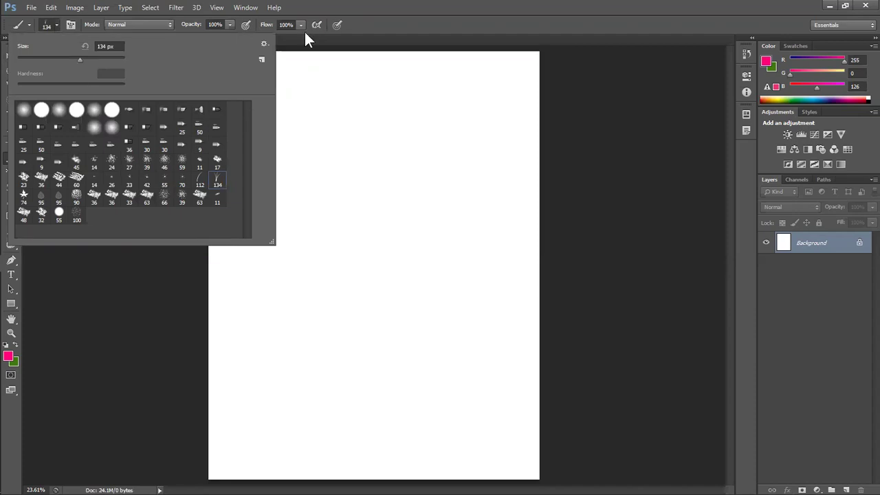
left_click(357, 22)
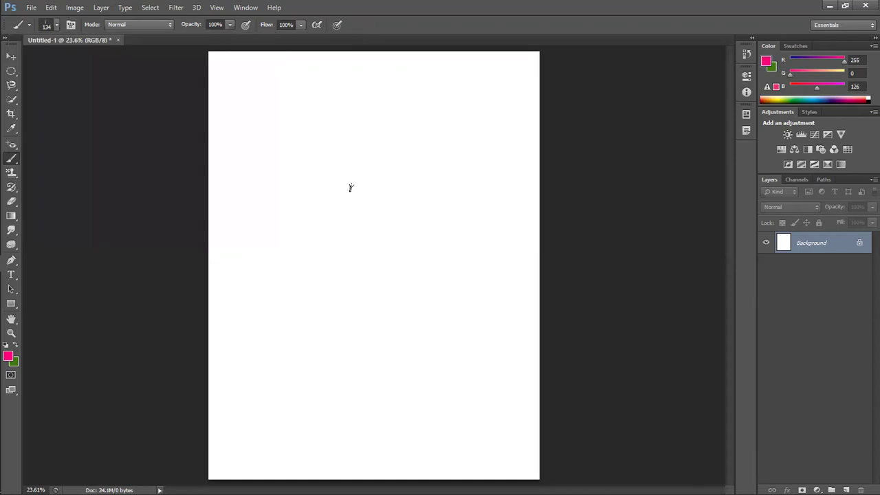
key("bracketright")
key("bracketright")
key("bracketright")
key("bracketright")
key("bracketright")
key("bracketright")
key("bracketright")
key("bracketright")
key("bracketright")
key("bracketright")
key("bracketleft")
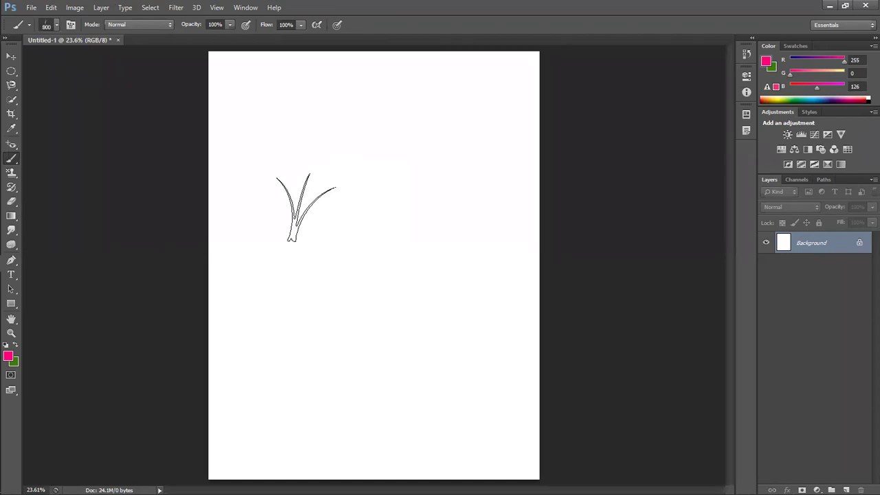
Set the foreground colour to bright green (R 36, G 255, B 0).
left_click(8, 355)
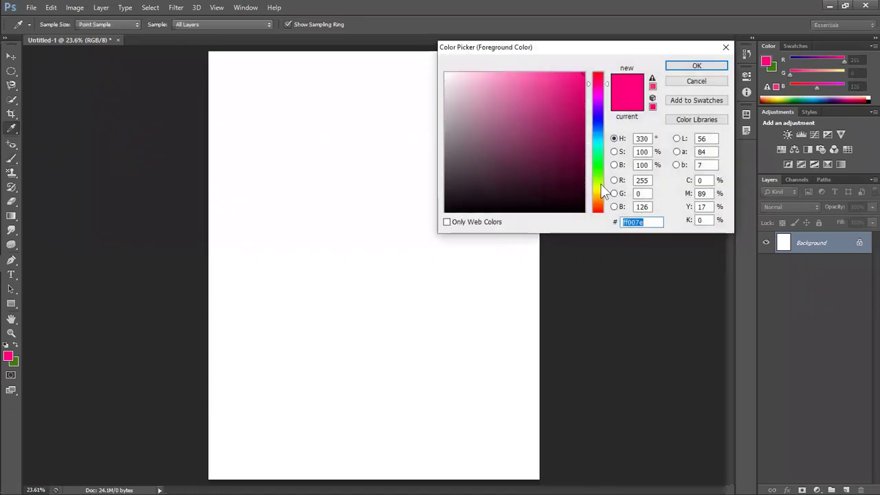
left_click(596, 169)
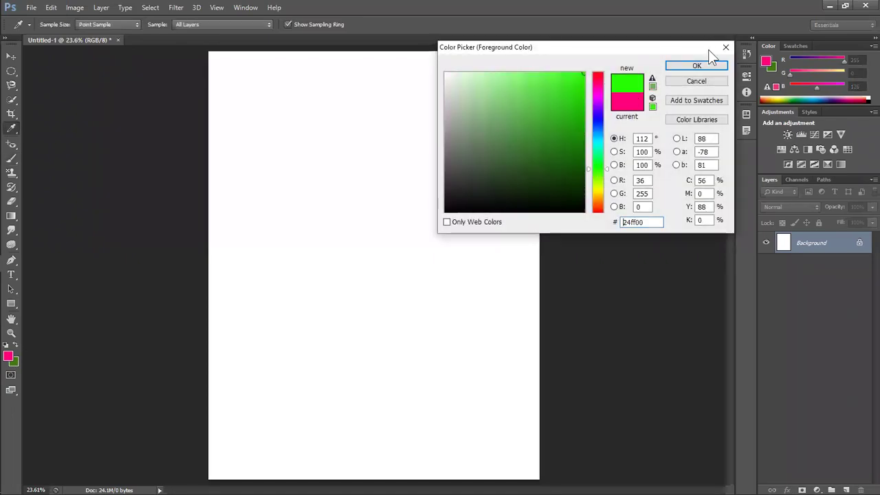
left_click(700, 65)
key("b")
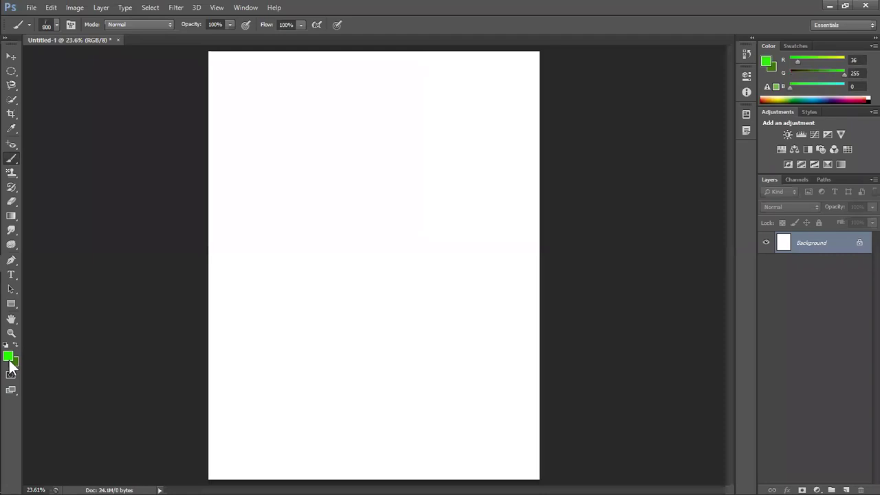
Set the background colour to bright red and undo the trial grass strokes.
left_click(14, 363)
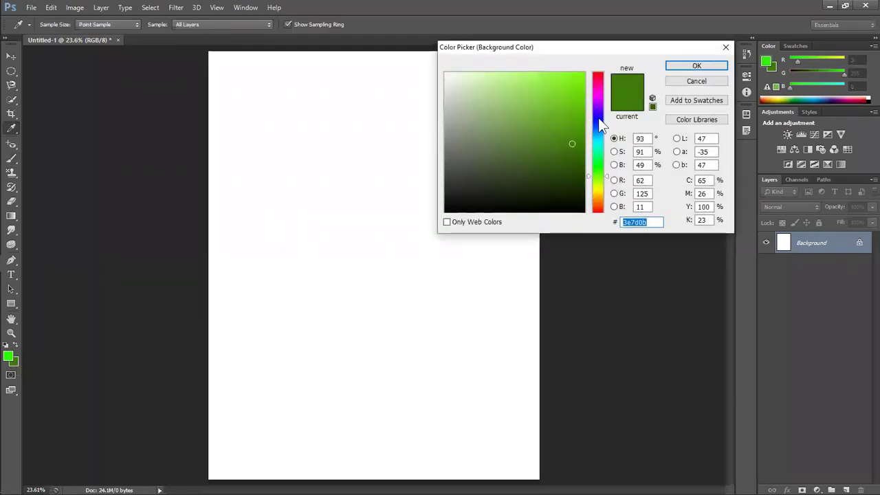
left_click(602, 73)
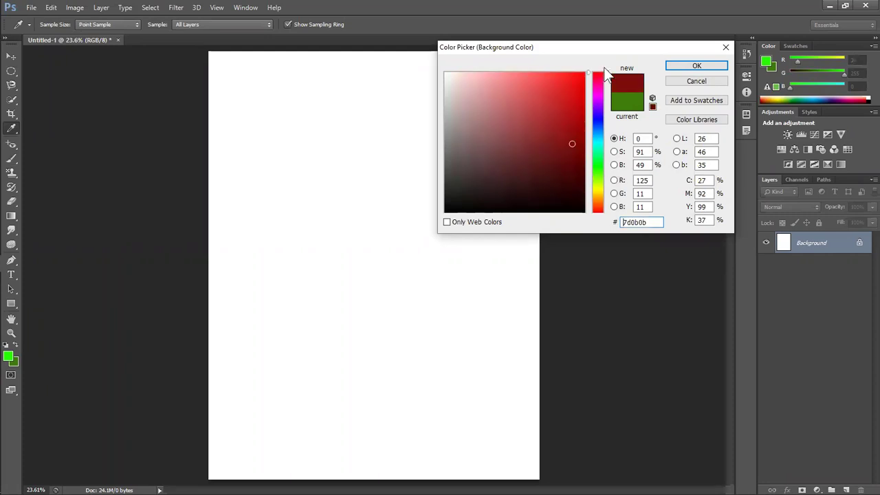
left_click(575, 81)
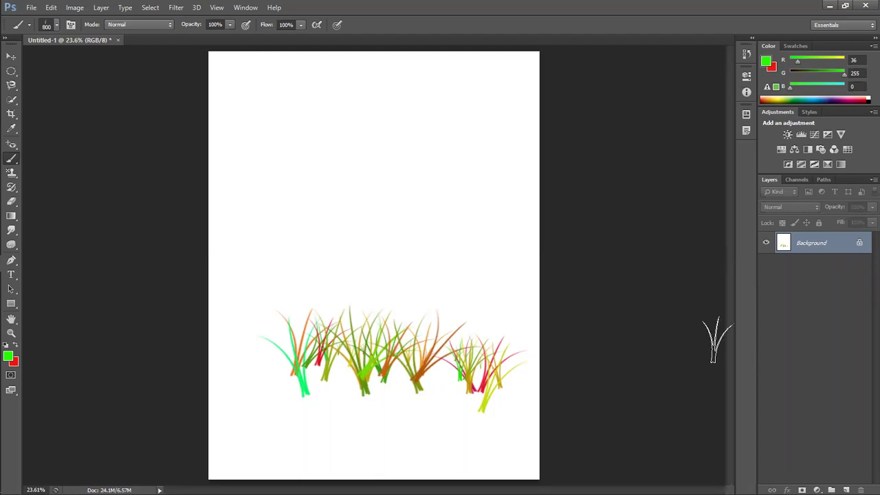
key("ctrl+z")
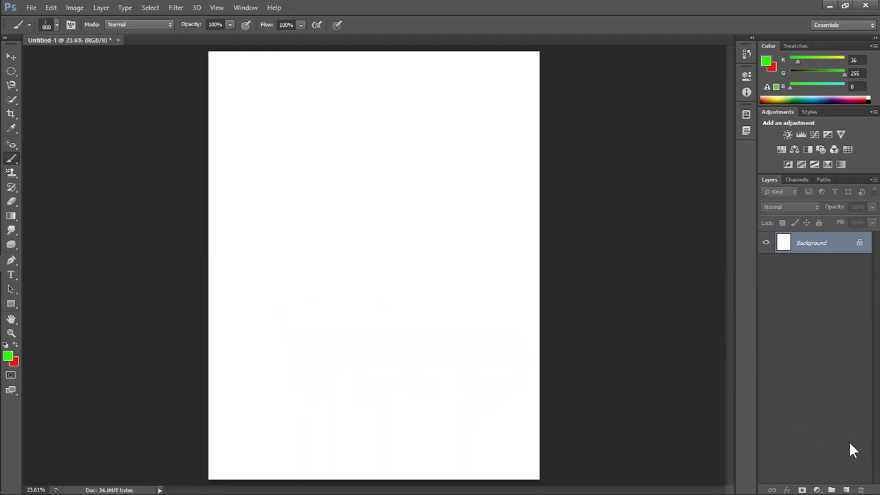
Add Layer 1, paint two grass strokes across the page, then delete them.
left_click(846, 489)
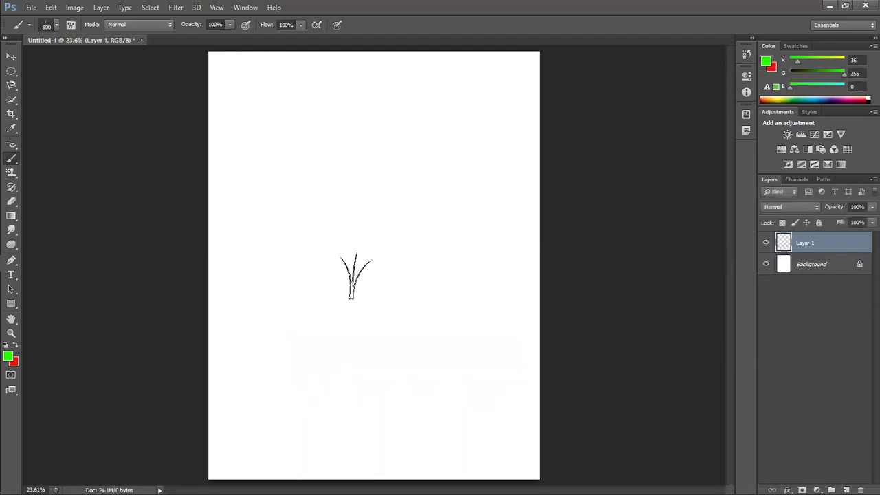
mouse_move(245, 289)
left_mouse_down()
mouse_move(408, 333)
mouse_move(399, 373)
mouse_move(229, 354)
mouse_move(219, 419)
mouse_move(320, 456)
mouse_move(477, 422)
mouse_move(516, 320)
mouse_move(401, 273)
mouse_move(371, 283)
mouse_move(239, 219)
mouse_move(347, 157)
left_mouse_up()
mouse_move(434, 186)
left_mouse_down()
mouse_move(523, 122)
mouse_move(391, 94)
mouse_move(329, 104)
mouse_move(248, 74)
mouse_move(292, 90)
left_mouse_up()
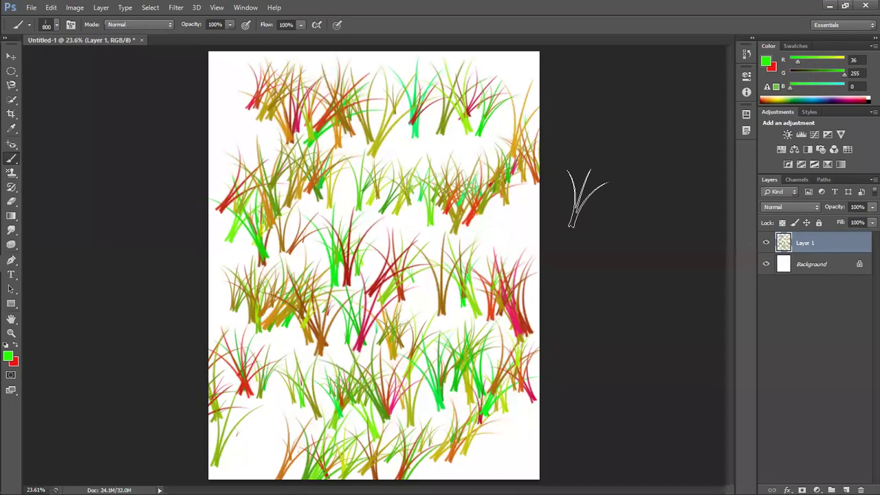
key("Delete")
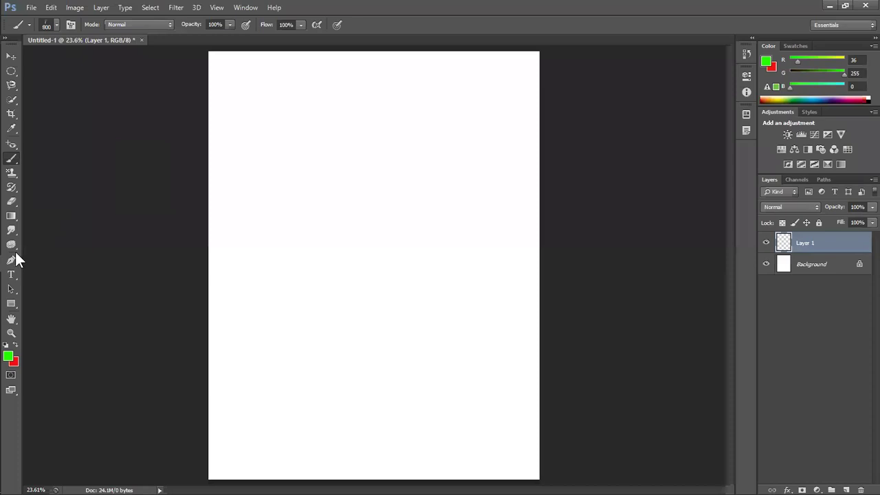
Draw a curved pen path across the page's left middle, ending in a rising straight segment.
left_click(15, 256)
left_click_drag(15, 259, 48, 258)
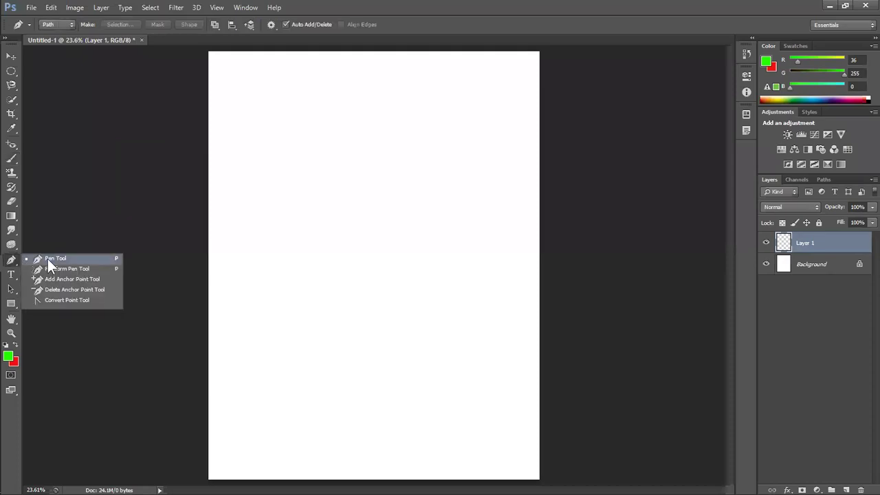
left_click(47, 258)
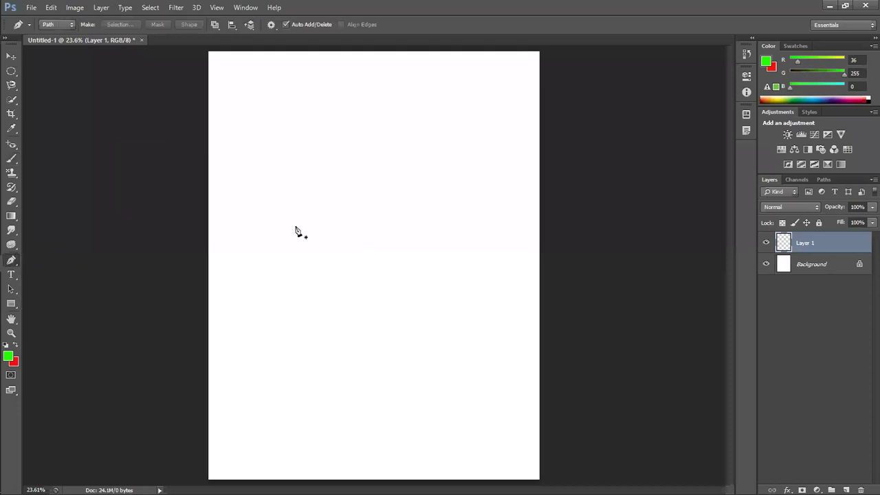
left_click(234, 264)
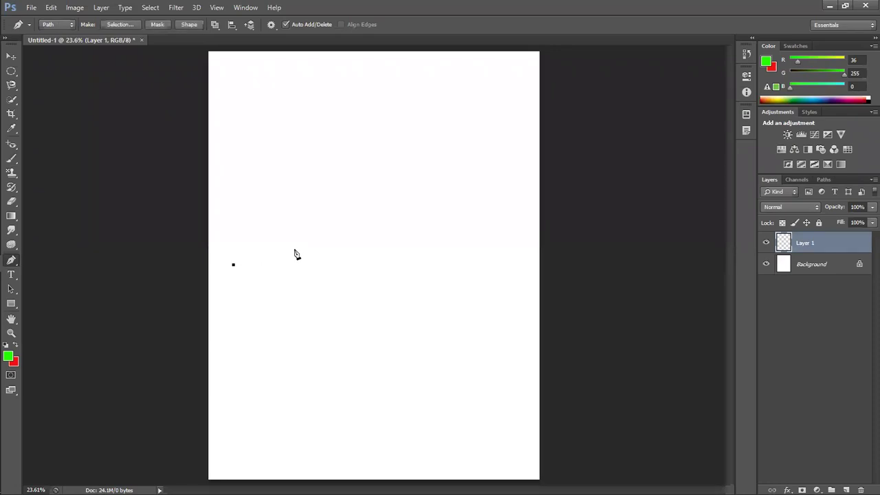
left_click_drag(353, 247, 437, 262)
left_click_drag(437, 262, 420, 262)
left_click(466, 287)
left_click(519, 233)
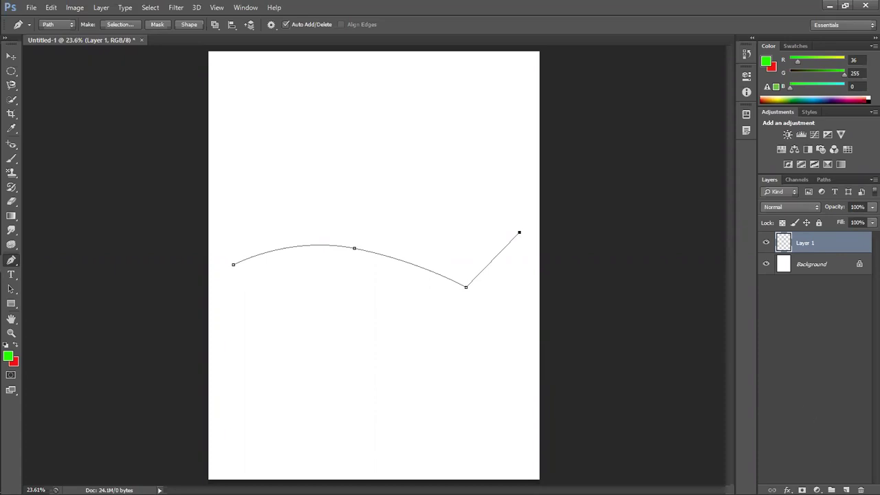
On a new layer, type 'salma aphoja sda jadha sd asajd ajs' along the curved path.
left_click(846, 489)
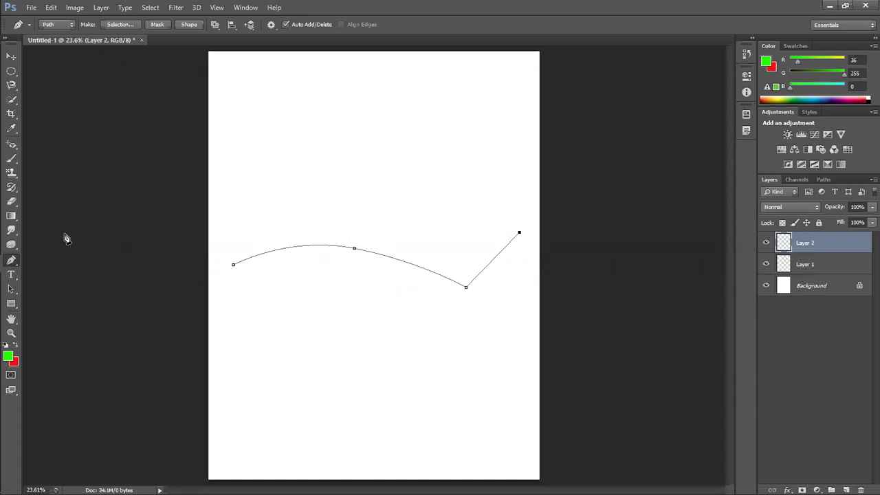
left_click(11, 276)
left_click(242, 258)
type("salma")
type(" aphoja sda ")
type("jadha sd asajd ajs")
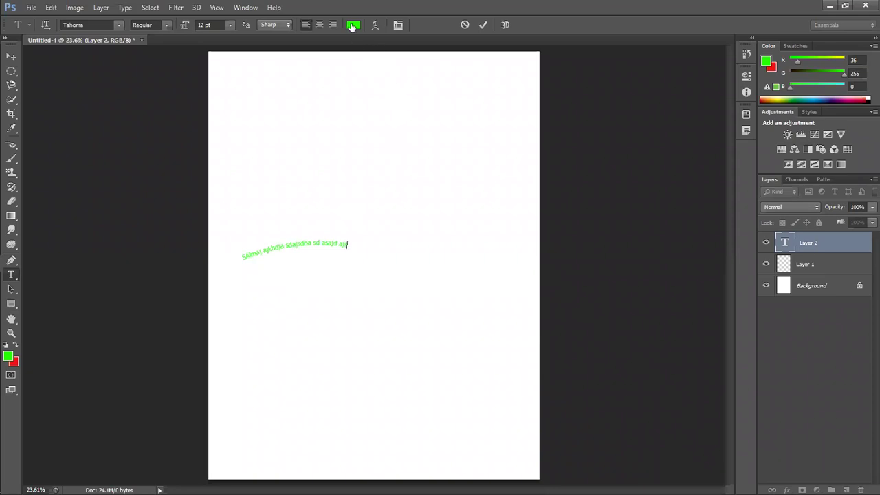
Change the path text colour to black.
left_click(352, 25)
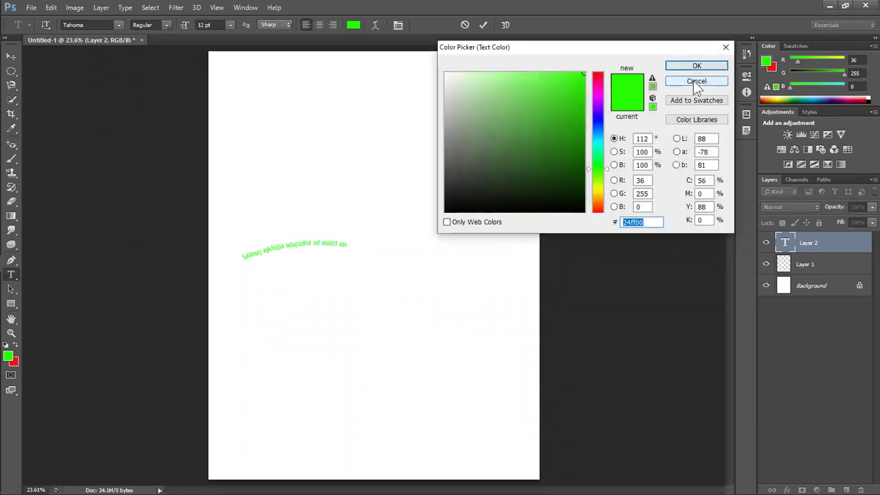
left_click(696, 81)
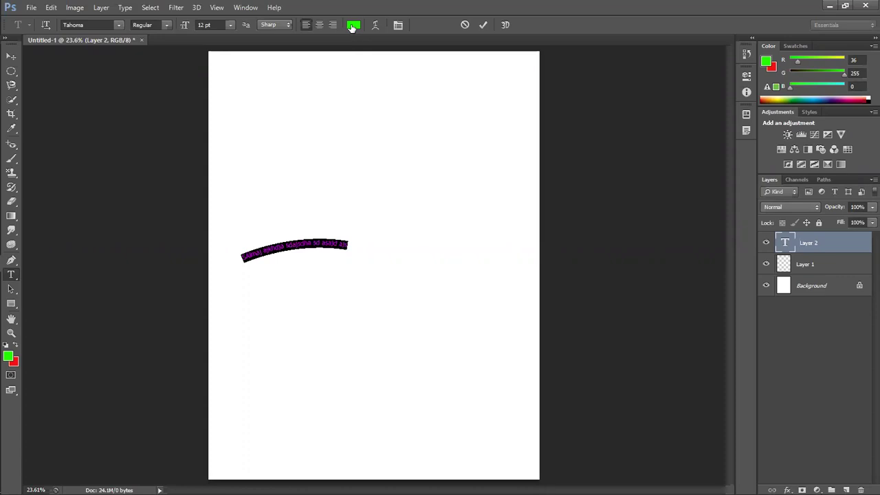
left_click(352, 25)
left_click(398, 250)
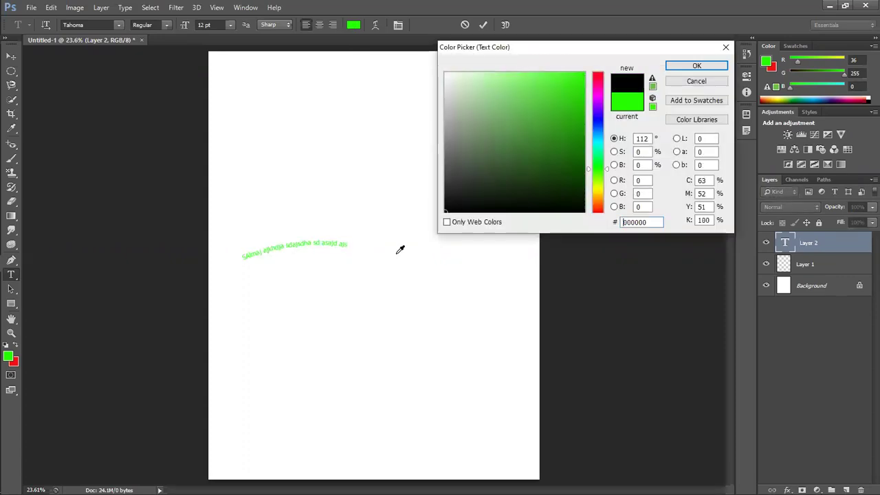
left_click(711, 66)
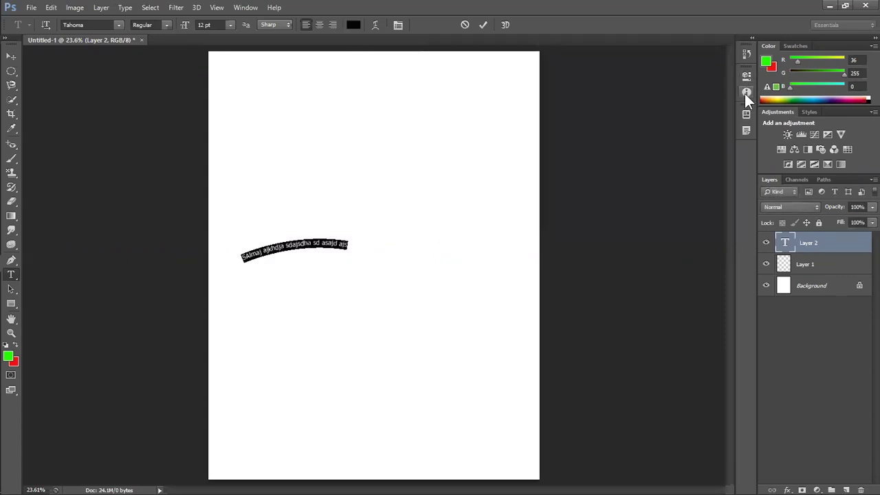
Browse the Properties, History, Styles and Swatches panels.
left_click(743, 77)
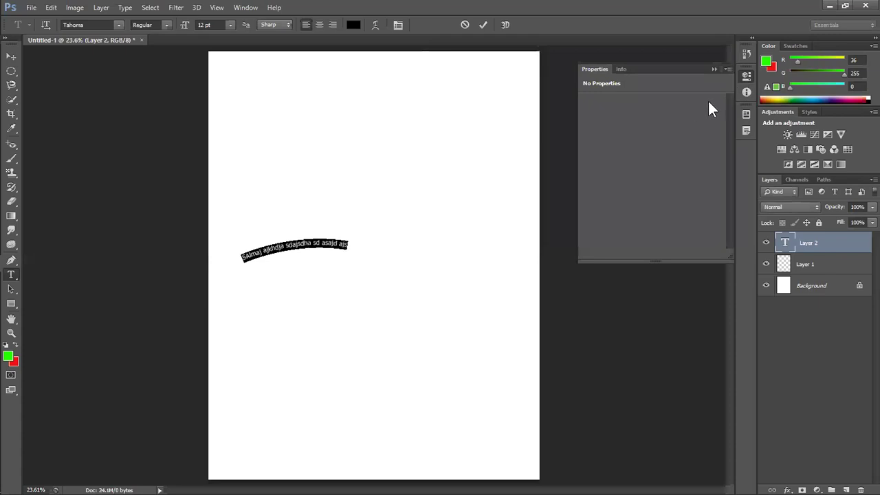
left_click(619, 69)
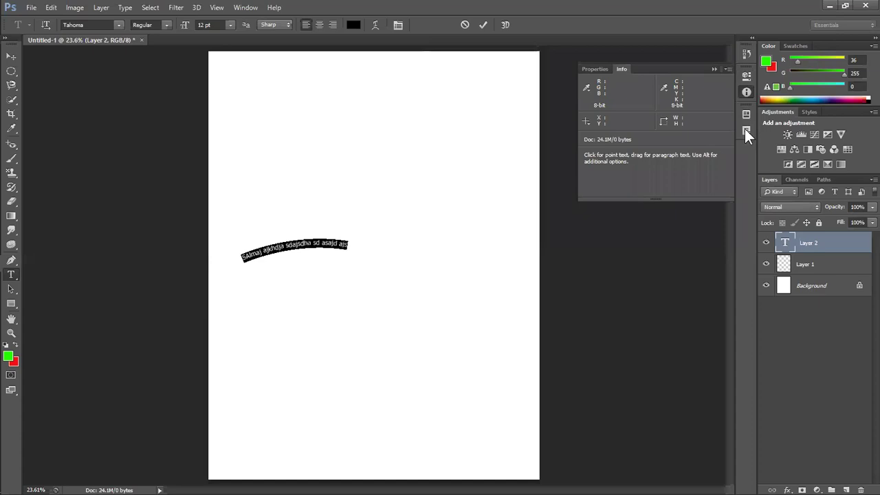
left_click(746, 74)
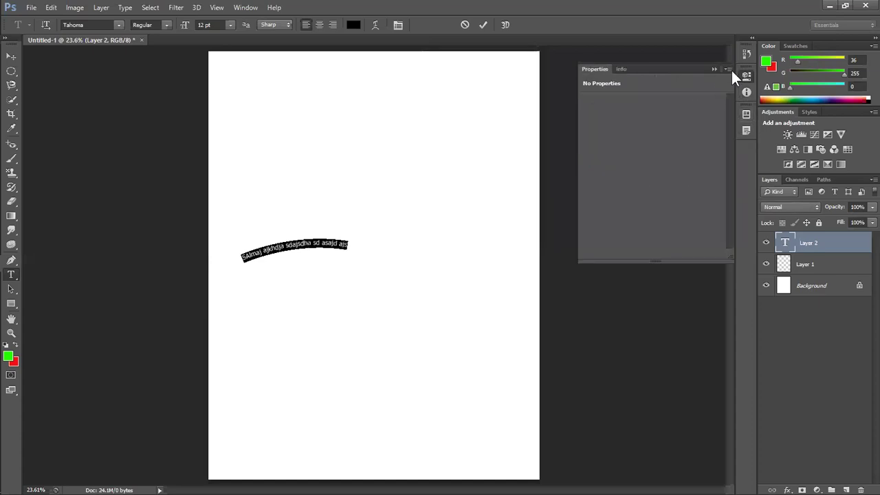
left_click(747, 55)
left_click(746, 74)
left_click(809, 111)
left_click(797, 46)
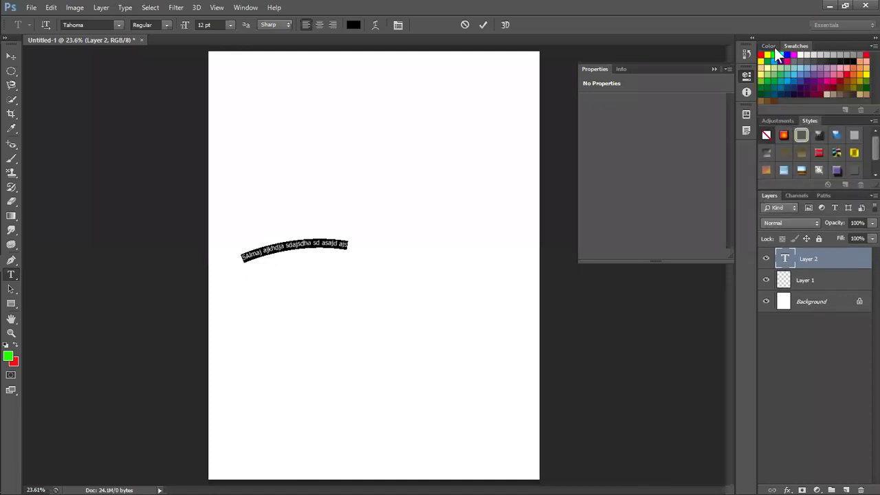
left_click(768, 46)
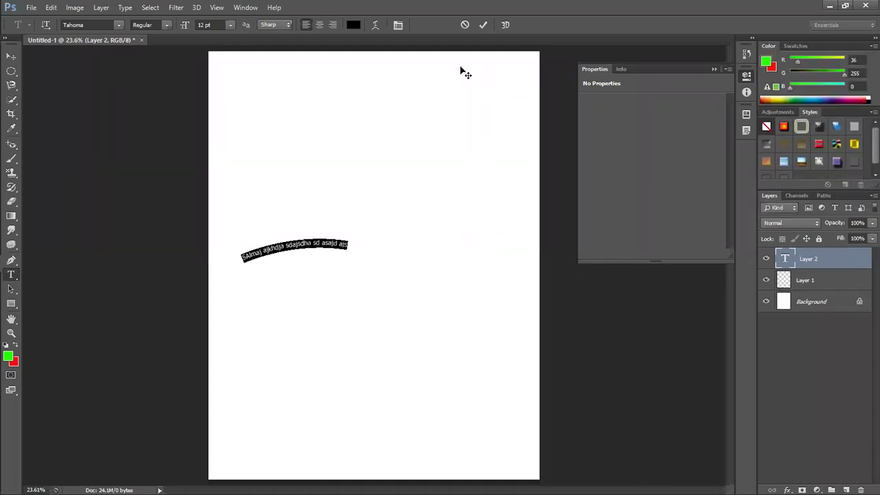
Show the Paragraph Styles panel from the Window menu and glance at Character Styles.
left_click(254, 8)
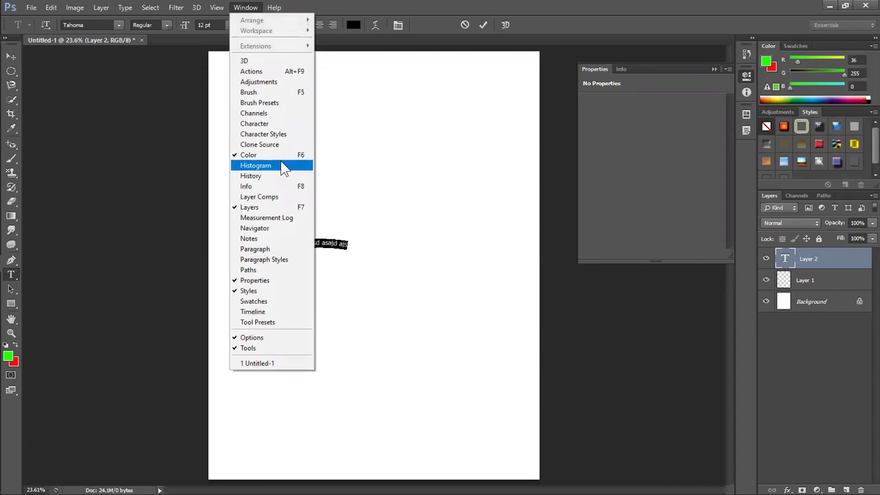
left_click(267, 260)
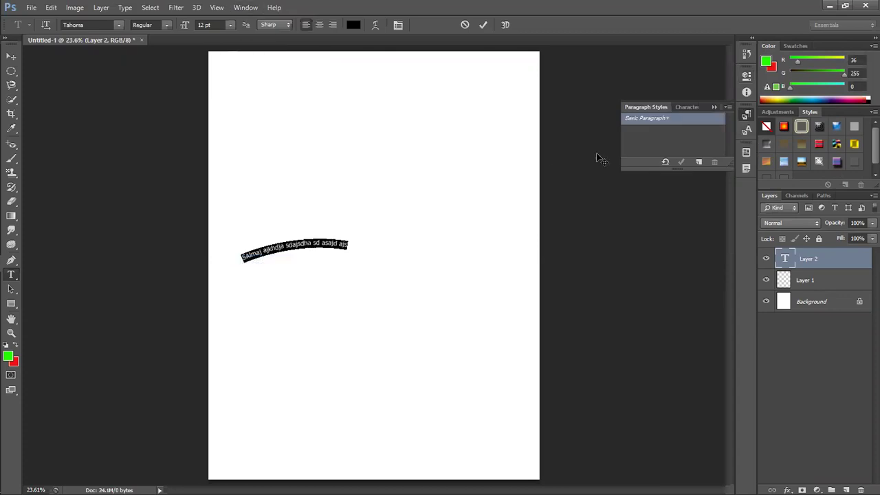
left_click(689, 107)
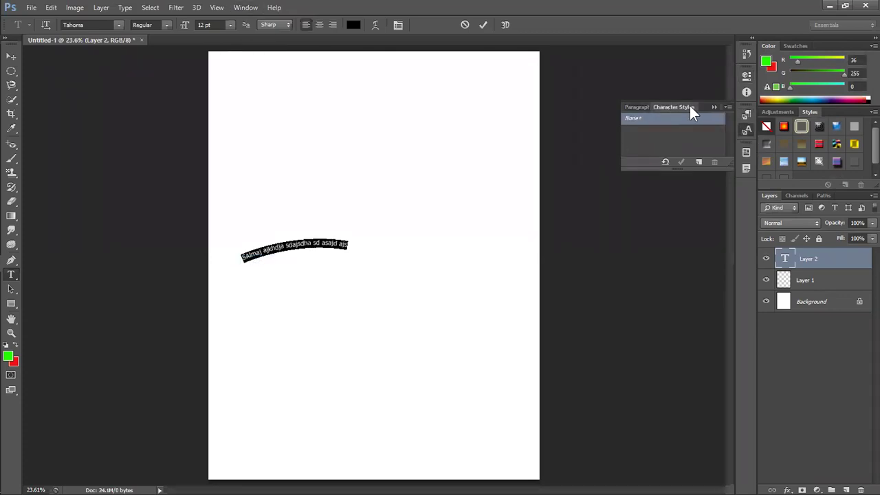
left_click(636, 107)
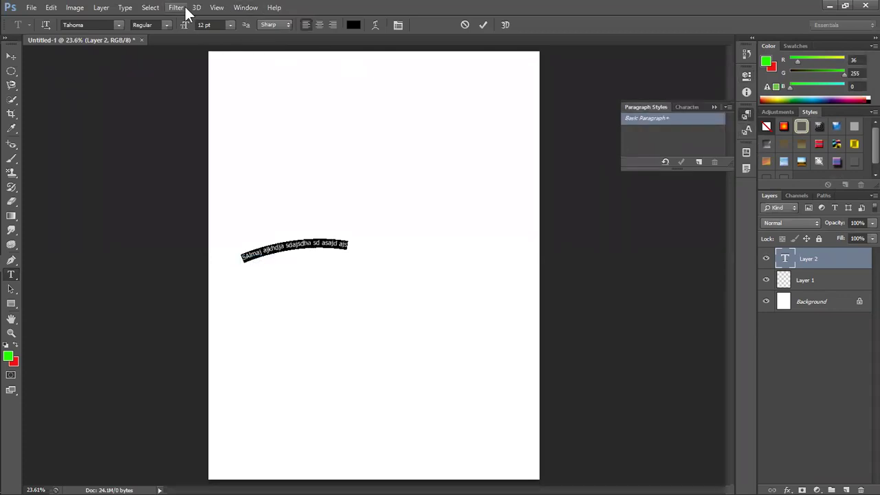
Set the path text size to 26 pt in the Character panel.
left_click(246, 7)
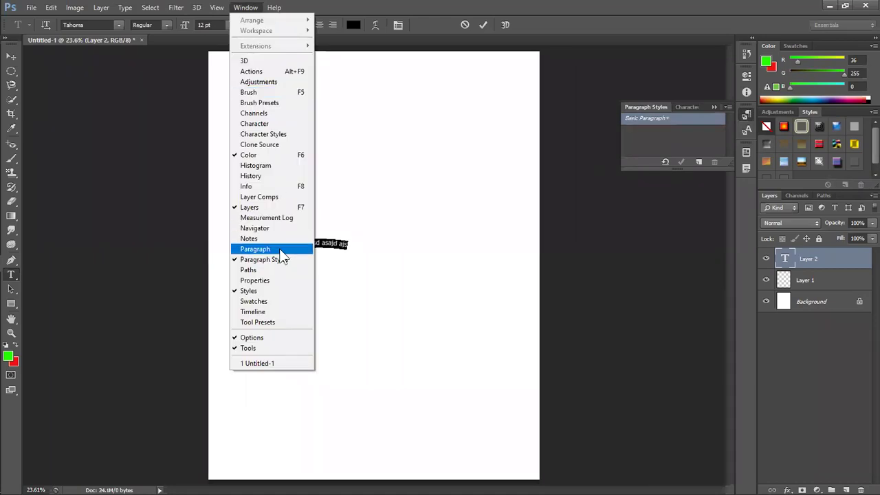
left_click(261, 249)
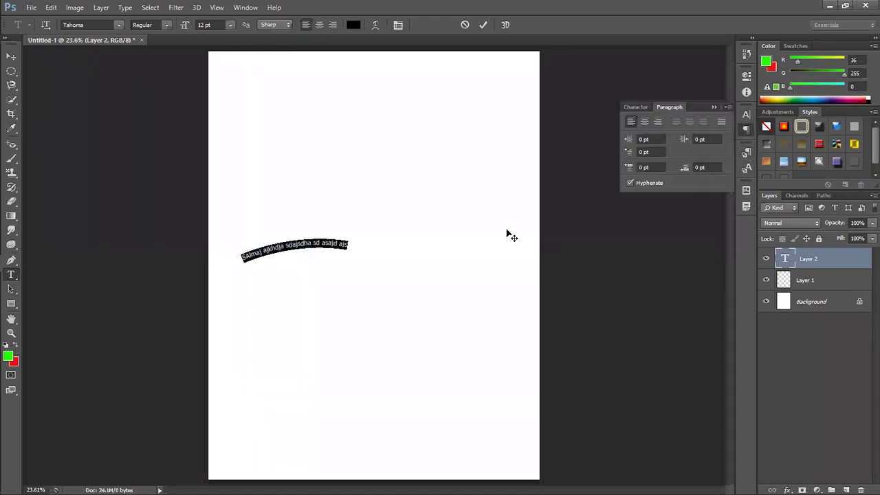
left_click(639, 108)
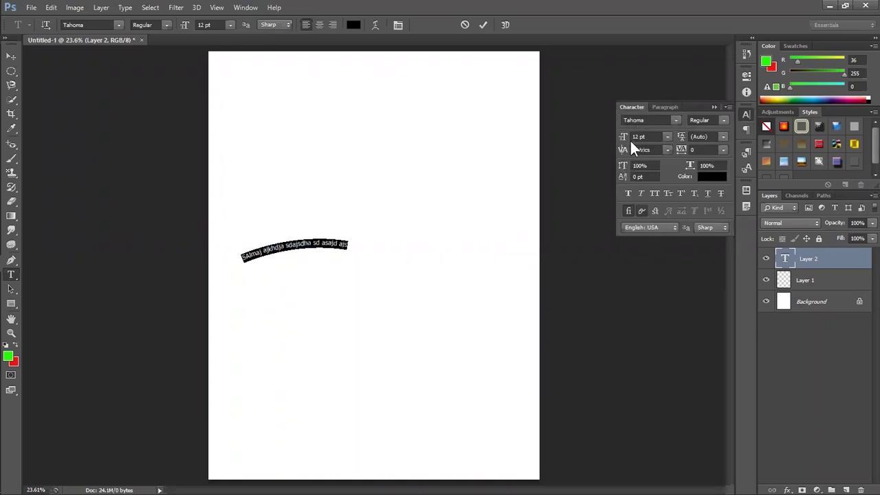
left_click_drag(624, 137, 630, 139)
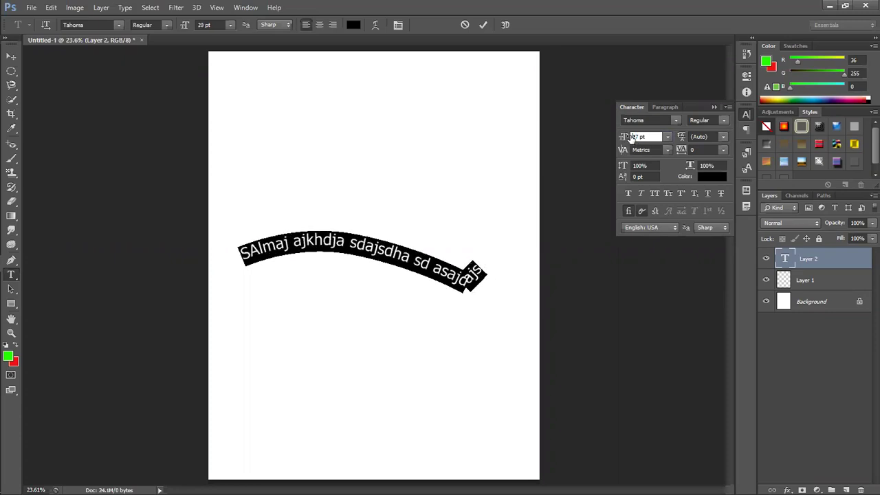
type("26")
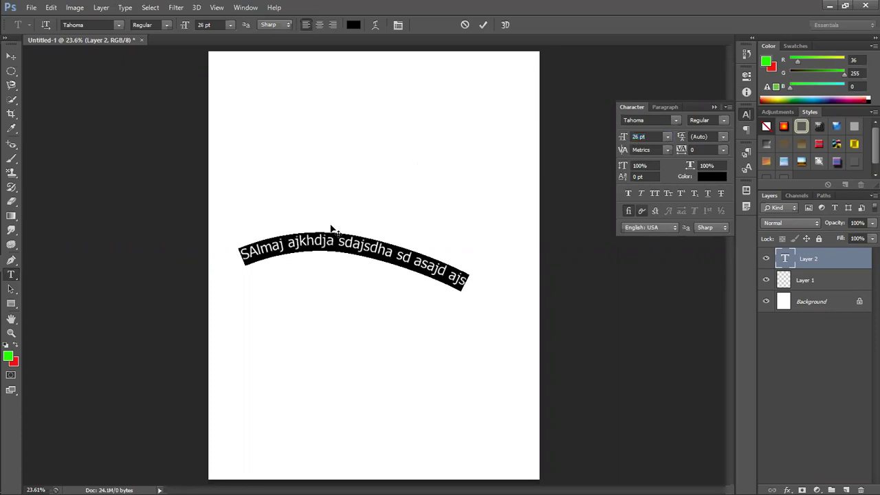
left_click(295, 242)
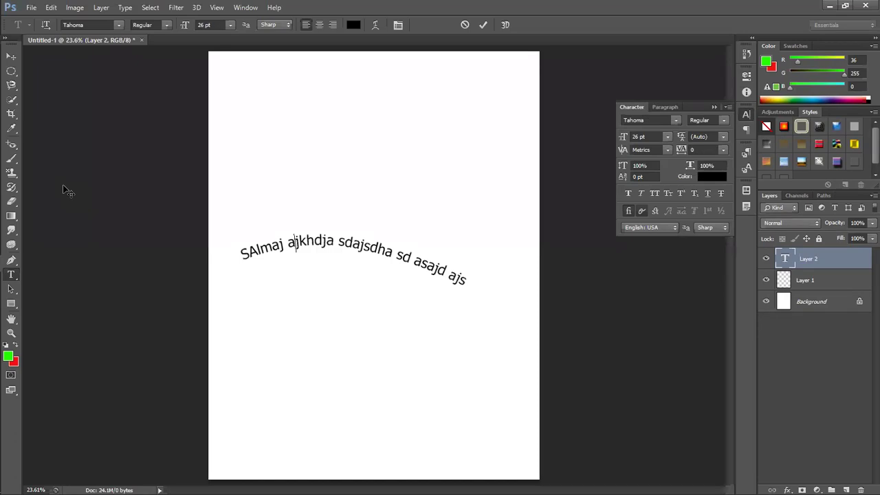
Type 'adsjf asdjfjad f' at the line start, then select and delete all the text.
key("Left")
key("Left")
key("Left")
key("Left")
type("adsjf asdjfjad f")
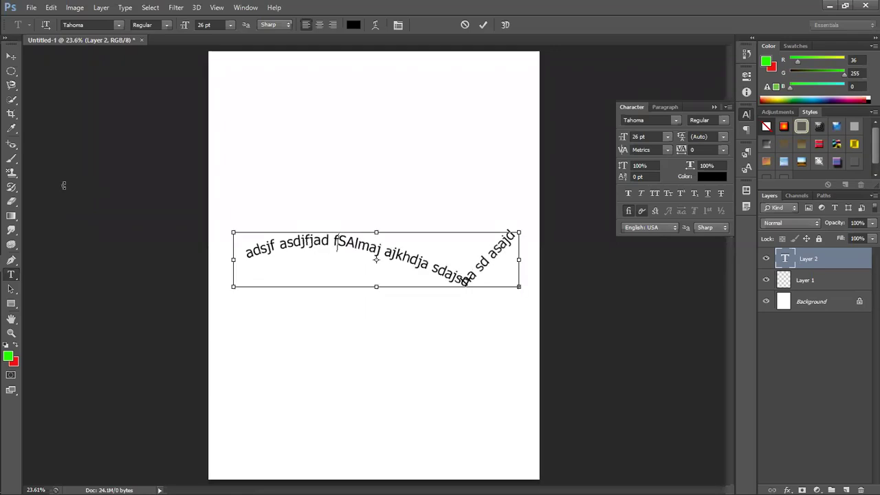
key("ctrl+a")
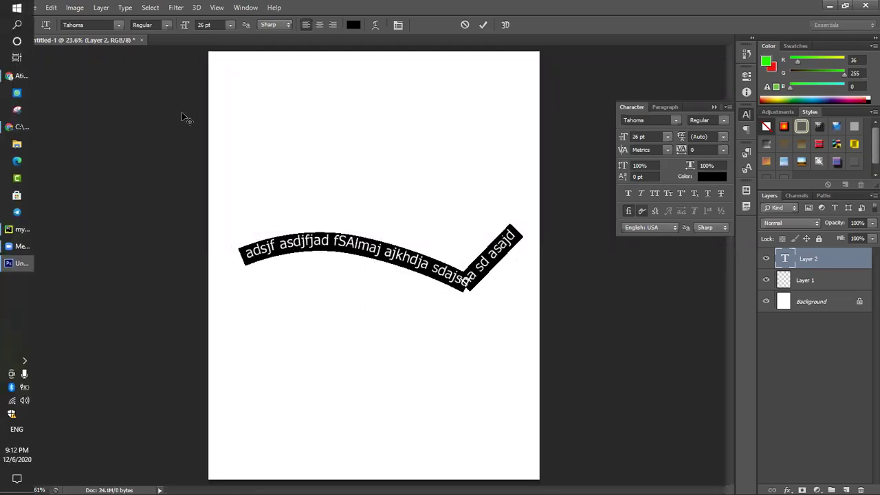
key("BackSpace")
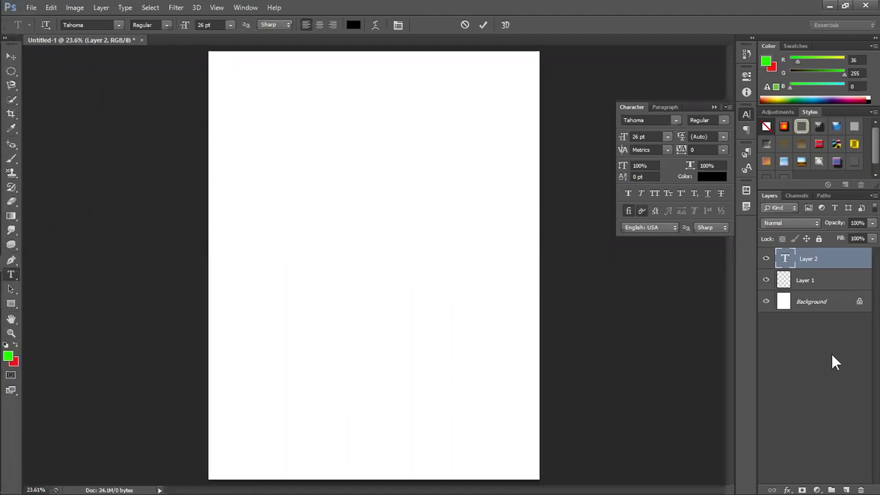
Commit the text, reselect Layer 2, and undo a stray pen anchor.
left_click(830, 341)
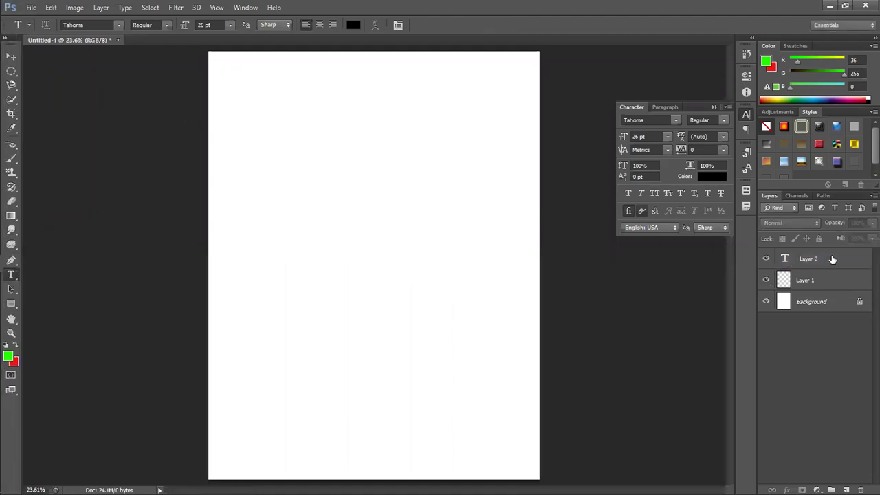
left_click(831, 259)
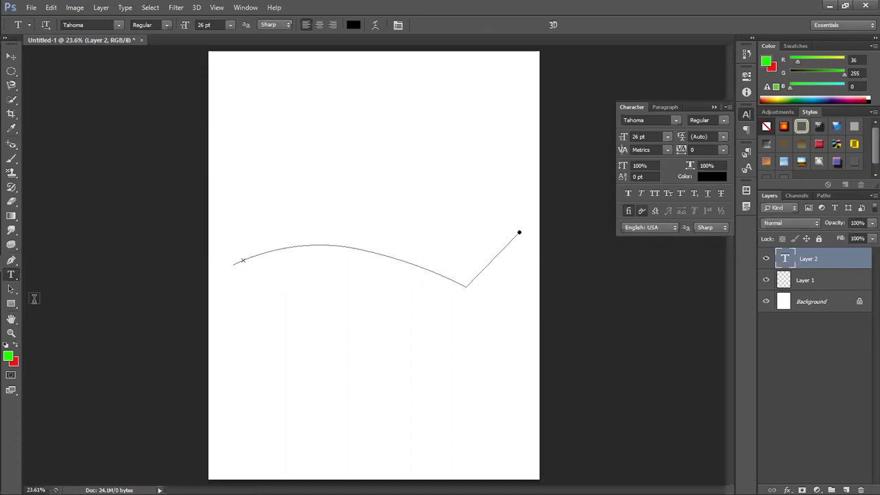
left_click(12, 261)
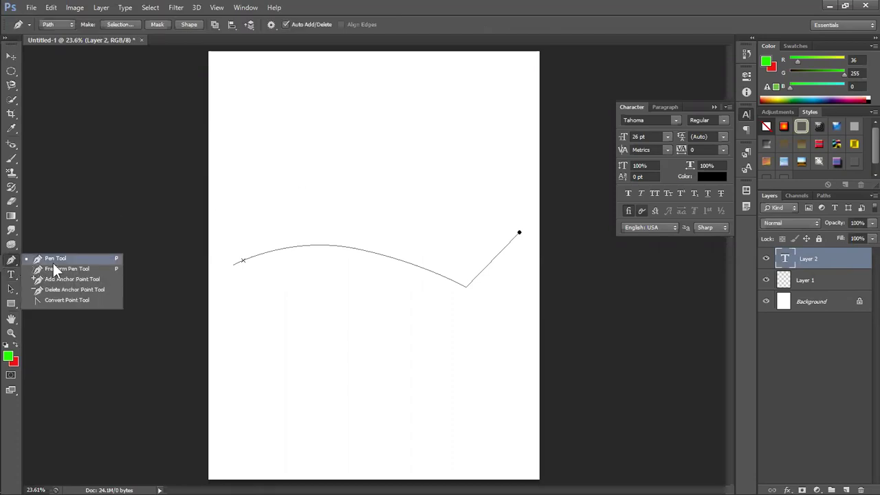
left_click(61, 260)
key("Escape")
left_click(524, 288)
key("ctrl+z")
Delete the Work Path in the Paths panel, then select Layer 1 in Layers.
left_click(822, 196)
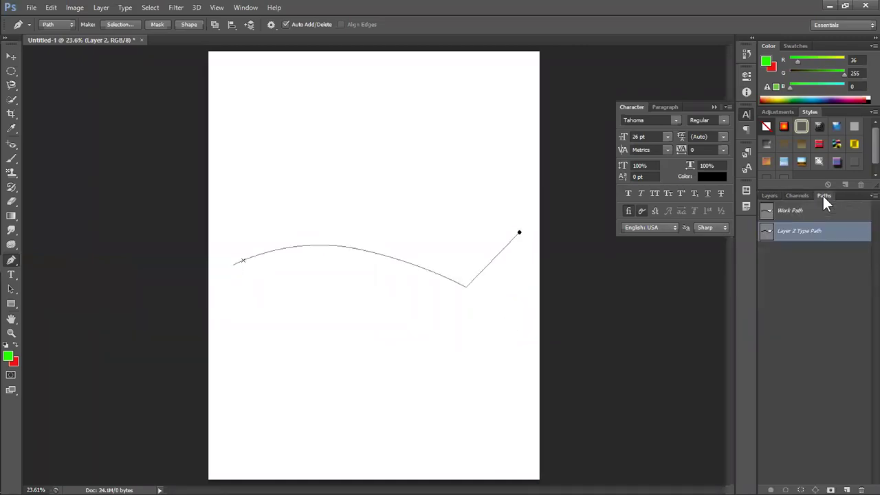
left_click(795, 217)
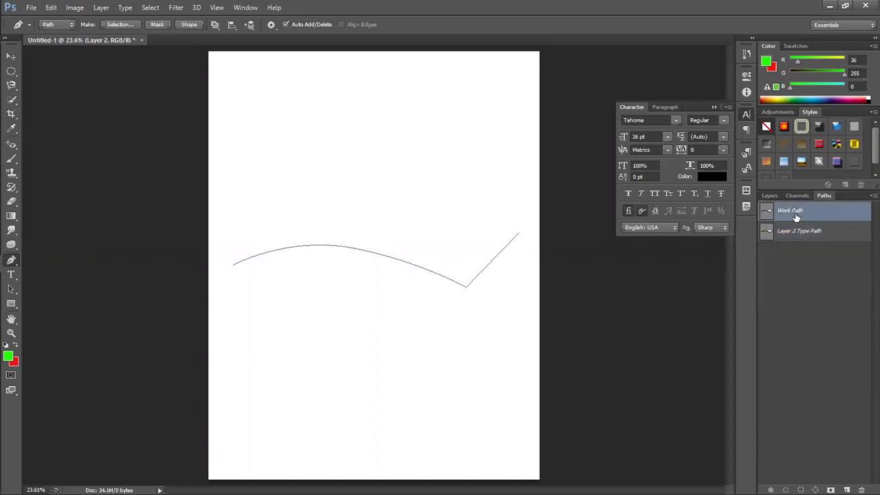
key("Delete")
left_click(813, 214)
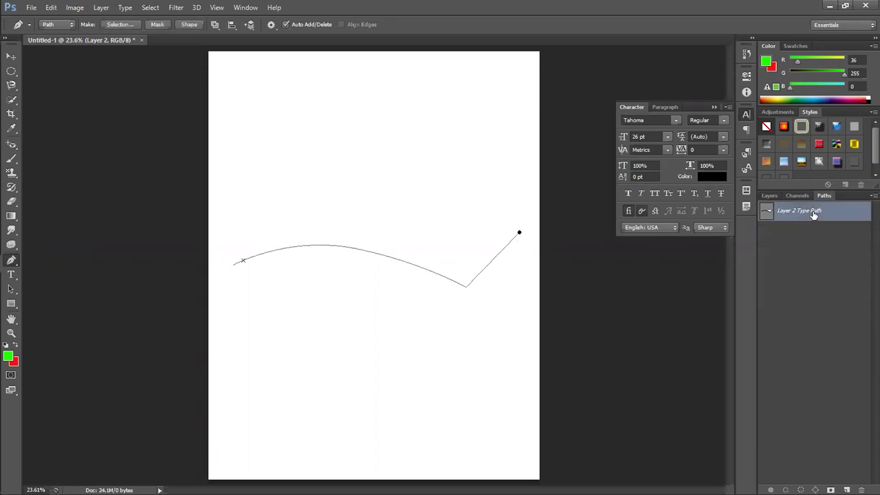
right_click(812, 214)
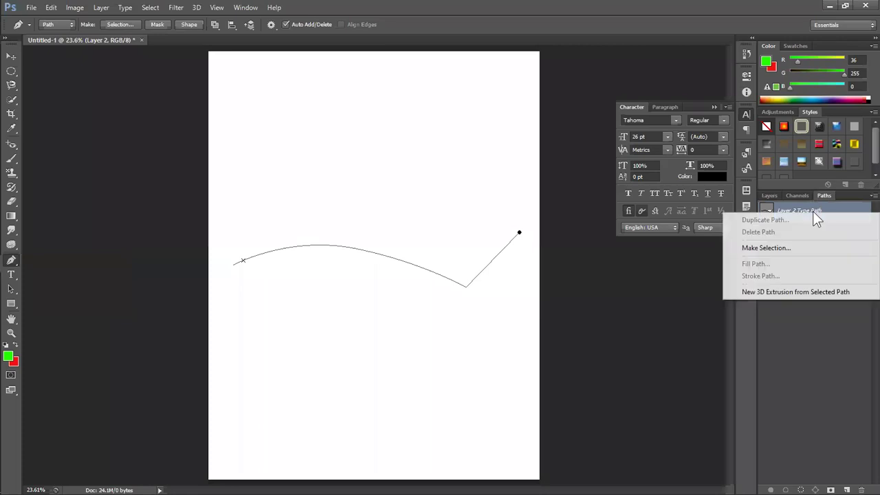
left_click(815, 213)
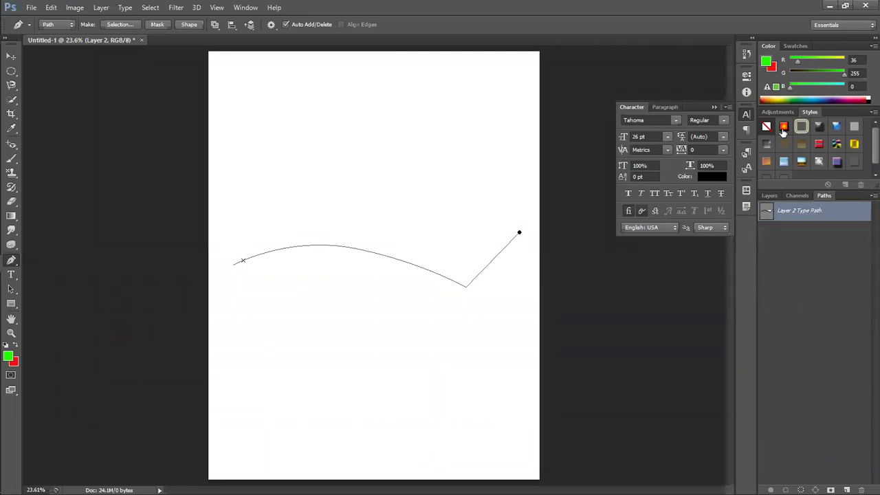
left_click(768, 196)
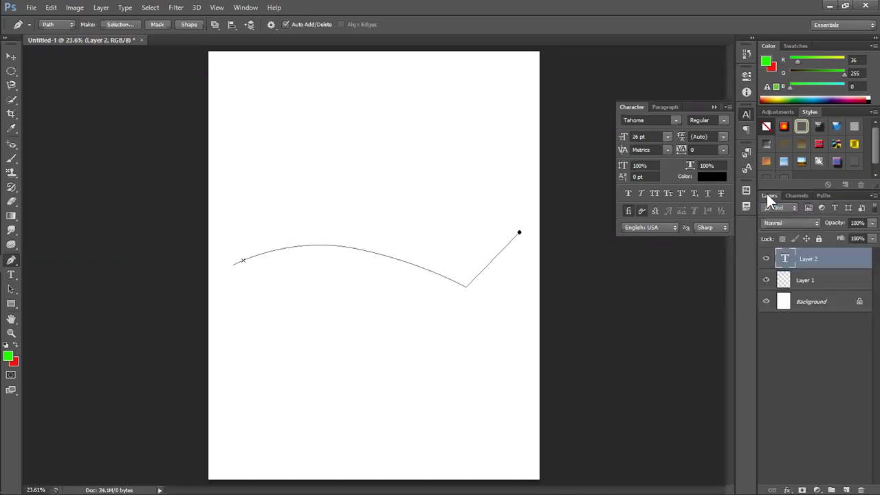
left_click(835, 286)
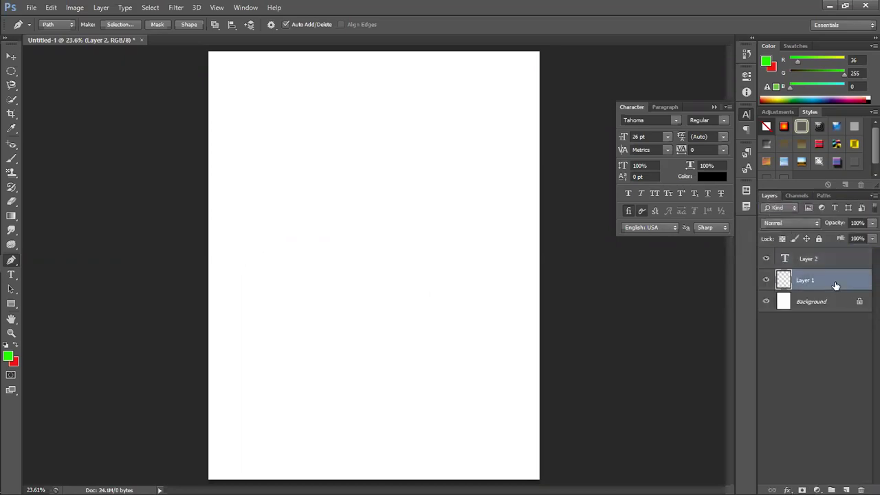
Draw a five-sided pen path and convert it into a selection.
left_click(257, 211)
left_click(351, 185)
left_click(467, 221)
left_click(440, 325)
left_click(287, 294)
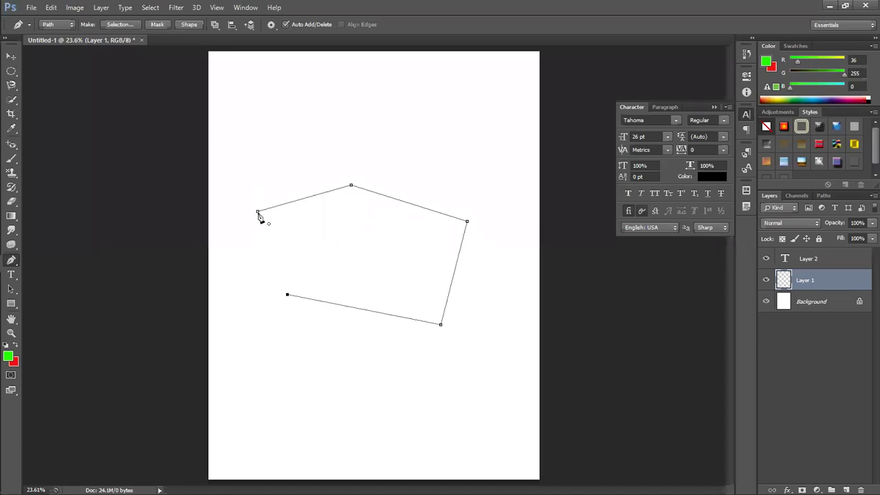
left_click(257, 212)
right_click(325, 210)
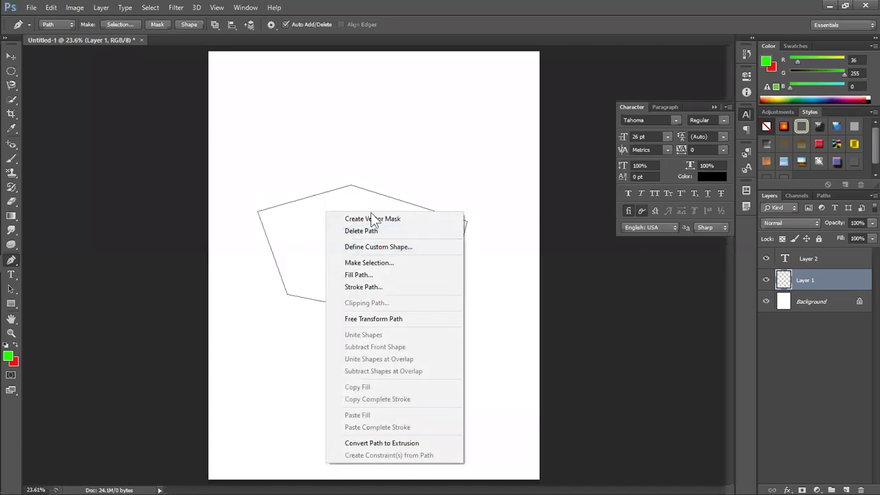
left_click(387, 264)
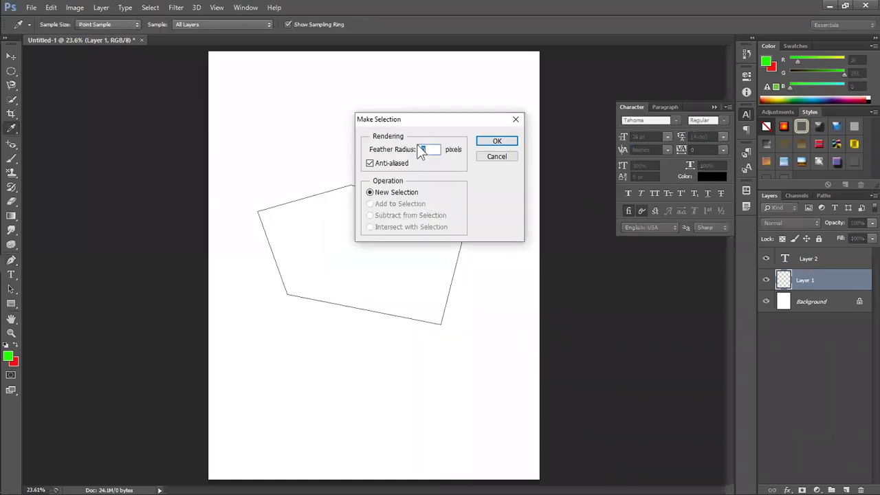
left_click(493, 141)
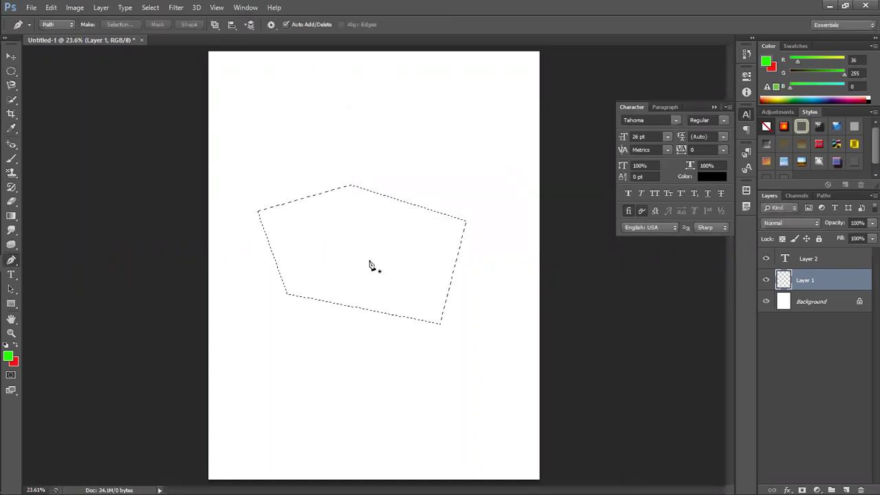
Fill the pentagon with grass strokes, deselect, hide Layer 1, and add Layer 3.
left_click(11, 158)
left_click_drag(304, 227, 442, 236)
mouse_move(302, 306)
left_mouse_down()
mouse_move(462, 305)
mouse_move(236, 235)
mouse_move(265, 197)
mouse_move(529, 363)
left_mouse_up()
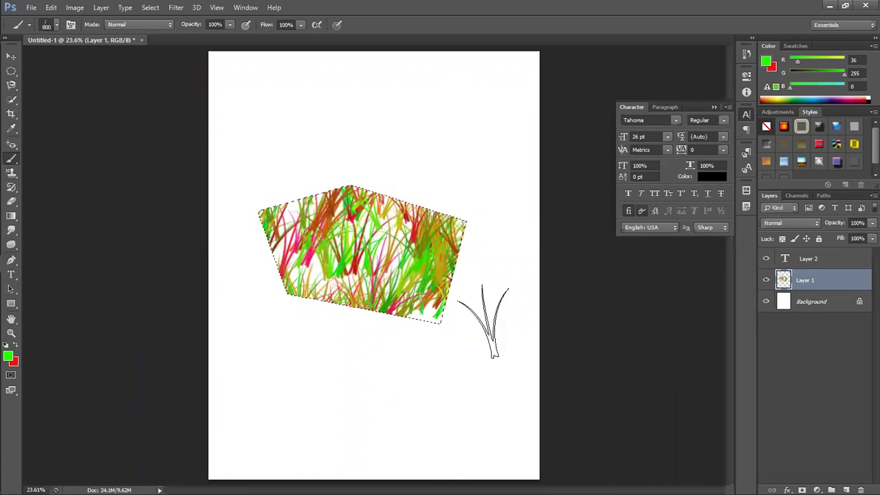
key("ctrl+d")
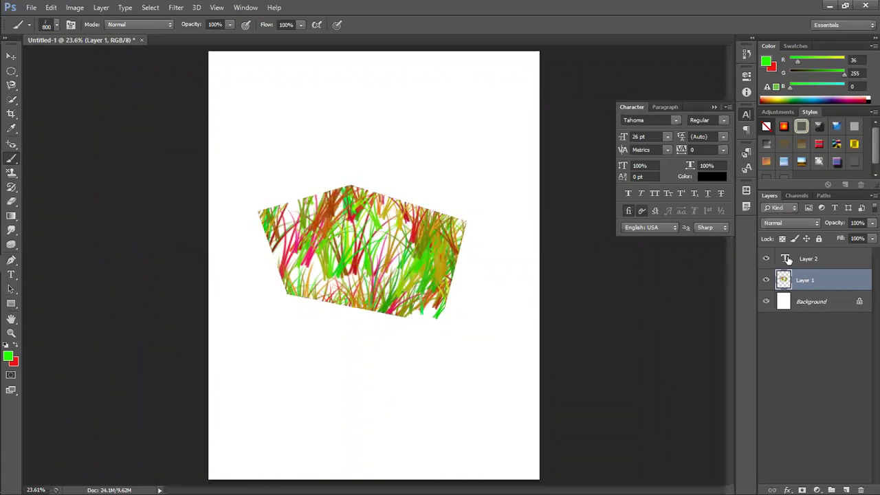
left_click(766, 280)
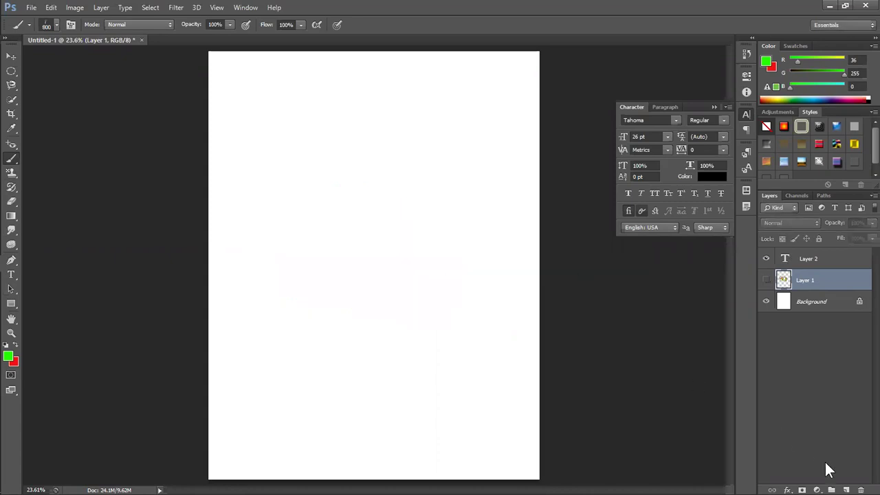
key("ctrl+shift+alt+n")
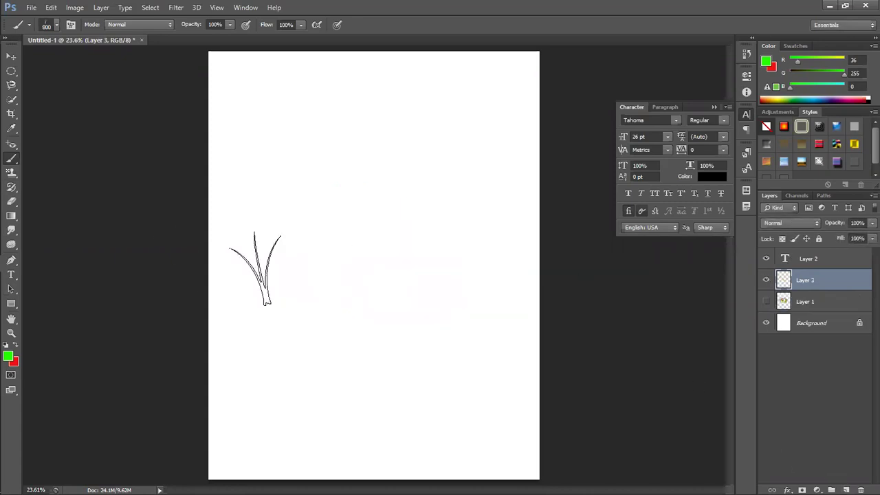
Draw a closed five-corner pen path on the page.
left_click(11, 261)
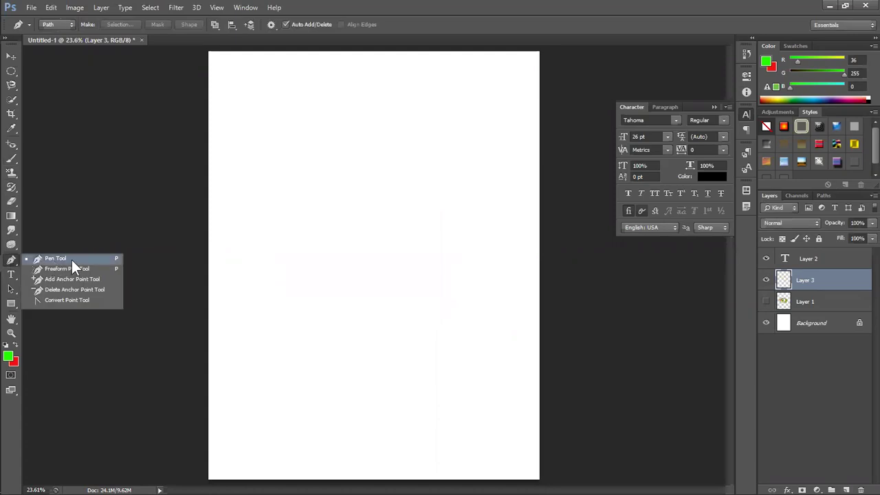
left_click(71, 260)
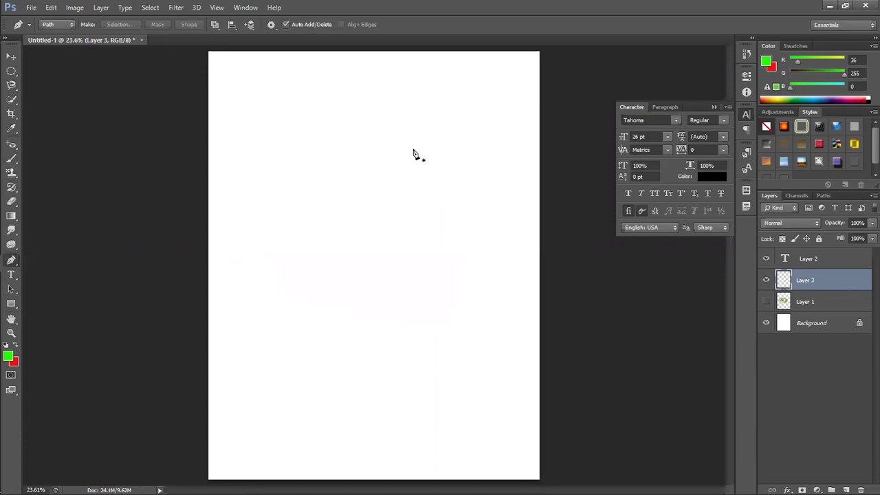
left_click(267, 198)
left_click(378, 142)
left_click(430, 204)
left_click(409, 273)
left_click(254, 289)
left_click(267, 198)
Draw a freehand curve inside the pentagon with the Freeform Pen Tool.
right_click(12, 261)
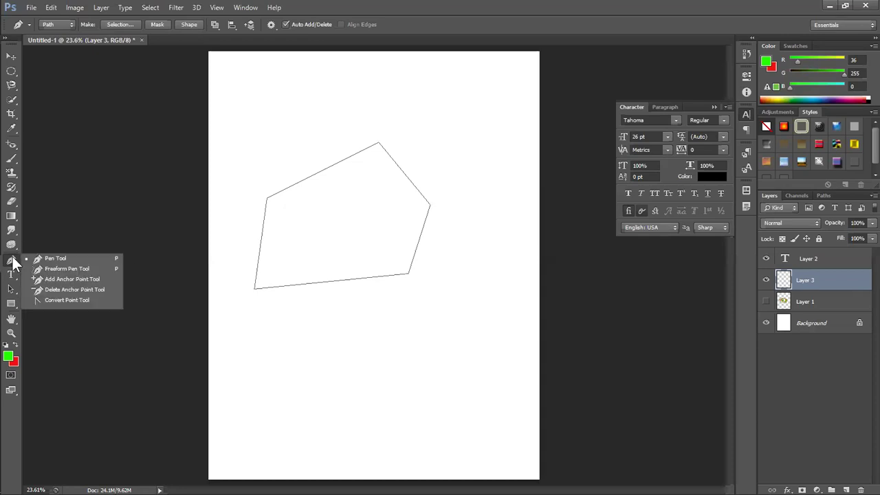
left_click(55, 258)
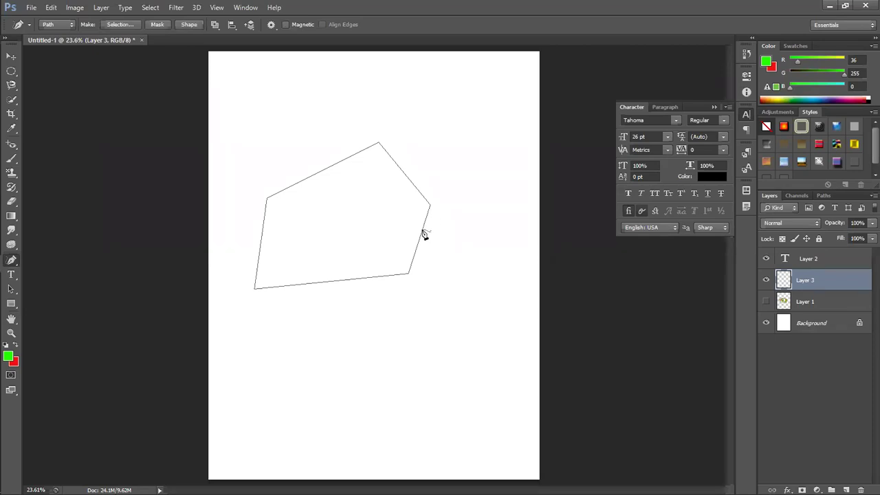
mouse_move(376, 188)
left_mouse_down()
mouse_move(300, 255)
mouse_move(304, 216)
mouse_move(330, 189)
mouse_move(367, 177)
mouse_move(380, 195)
left_mouse_up()
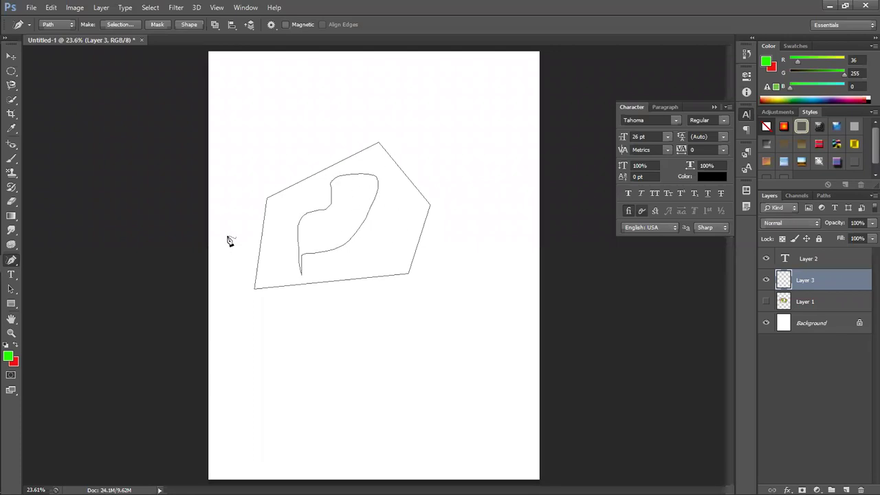
left_click(12, 84)
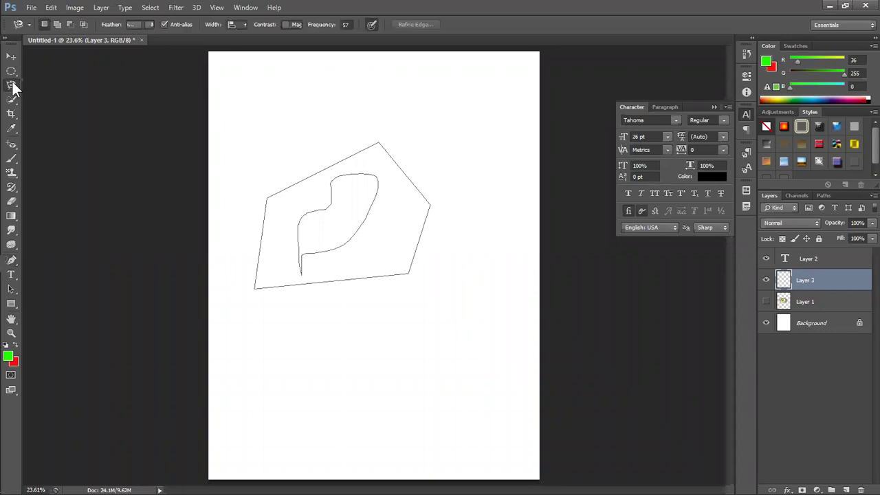
right_click(12, 81)
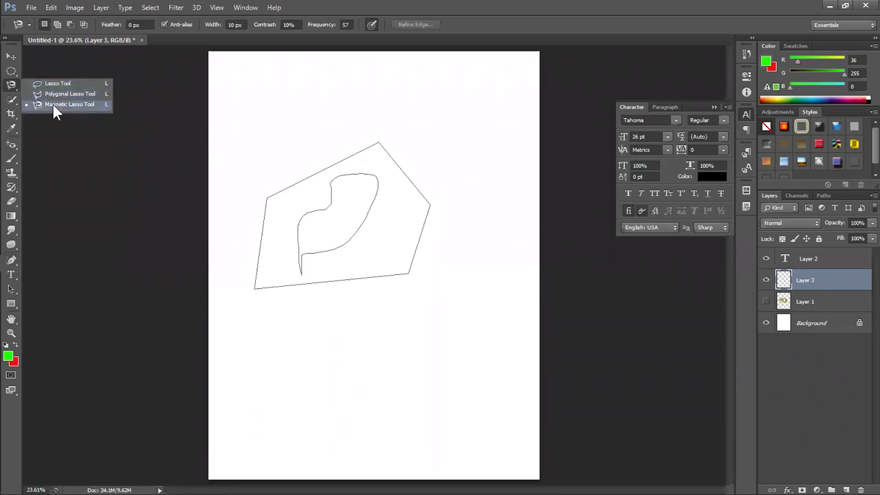
left_click(12, 261)
right_click(12, 261)
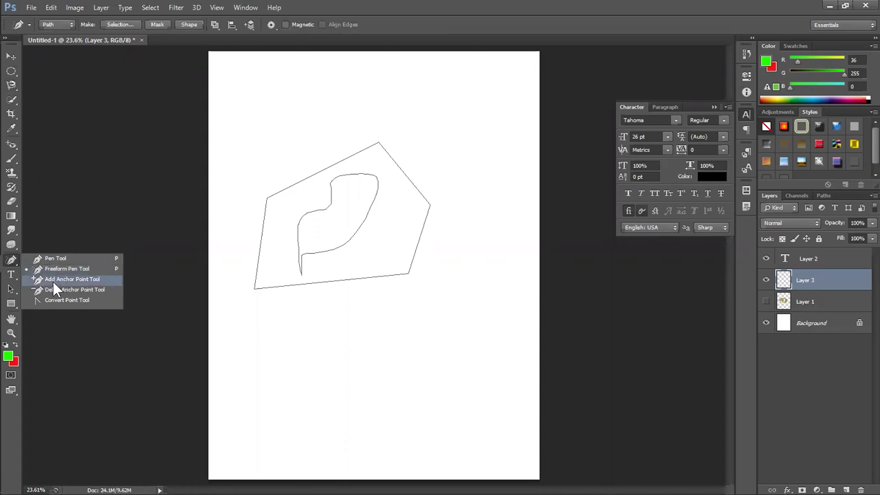
Add an anchor on the polygon's bottom edge and drag it down into a curve.
left_click(53, 280)
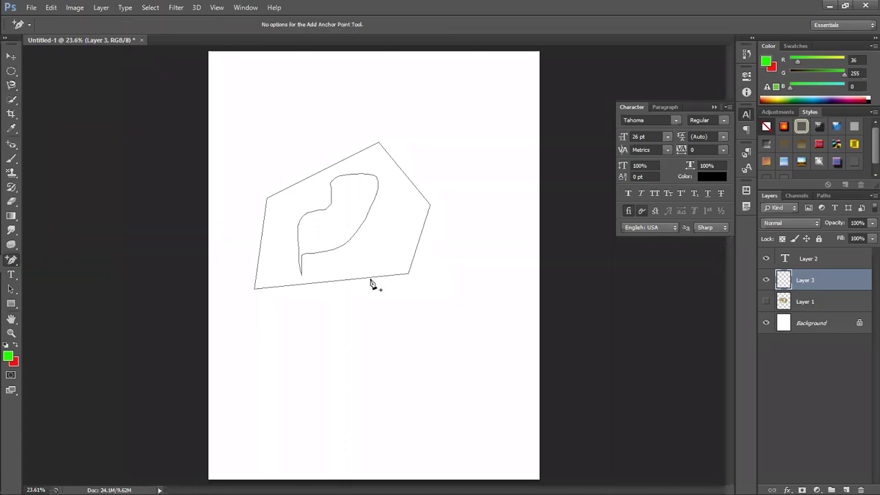
left_click(332, 282)
left_click_drag(331, 283, 337, 318)
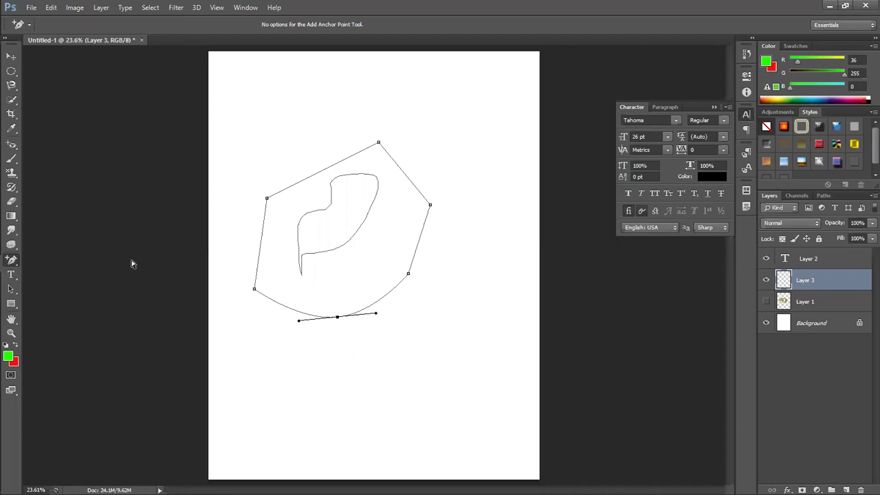
Delete the lower-right and right corner anchors from the polygon path.
right_click(12, 264)
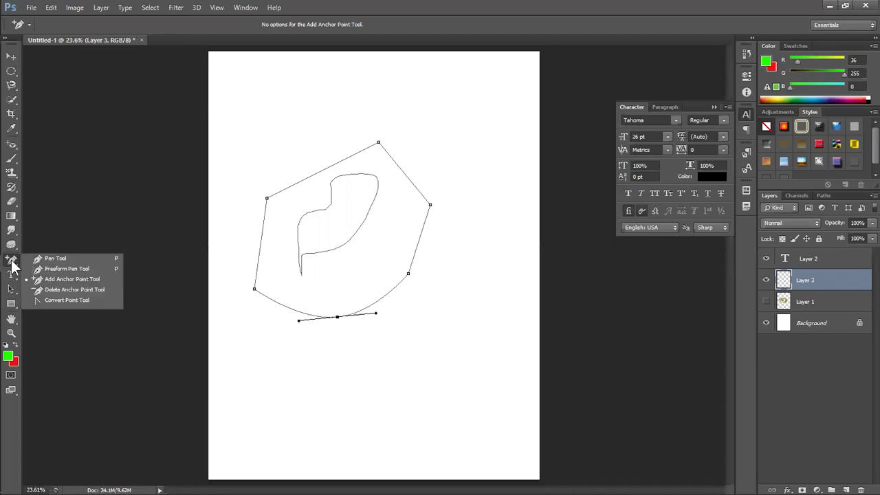
left_click(40, 290)
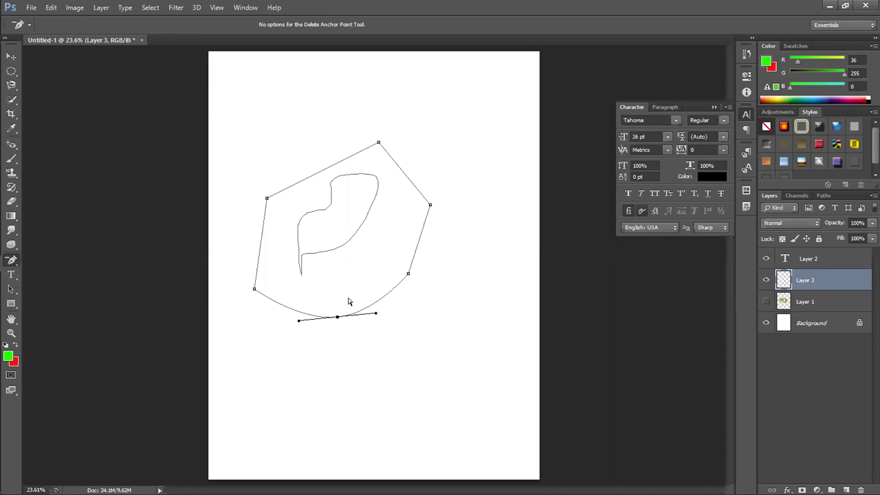
left_click(408, 274)
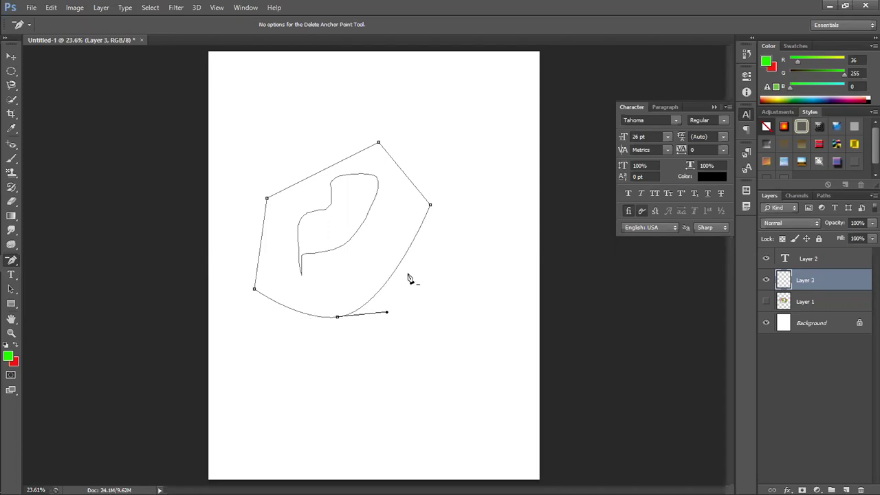
left_click(430, 207)
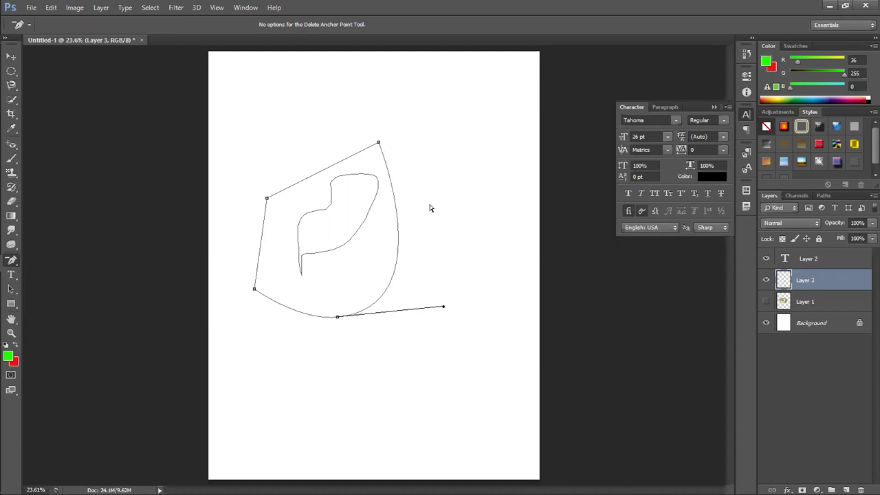
right_click(13, 263)
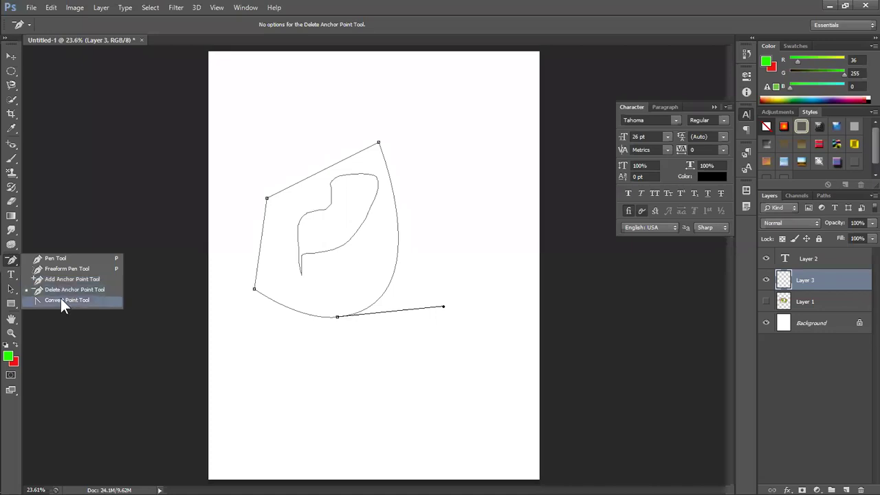
With the Convert Point Tool, drag the curve and the top and bottom handles to bulge the right side wide and round.
left_click(59, 301)
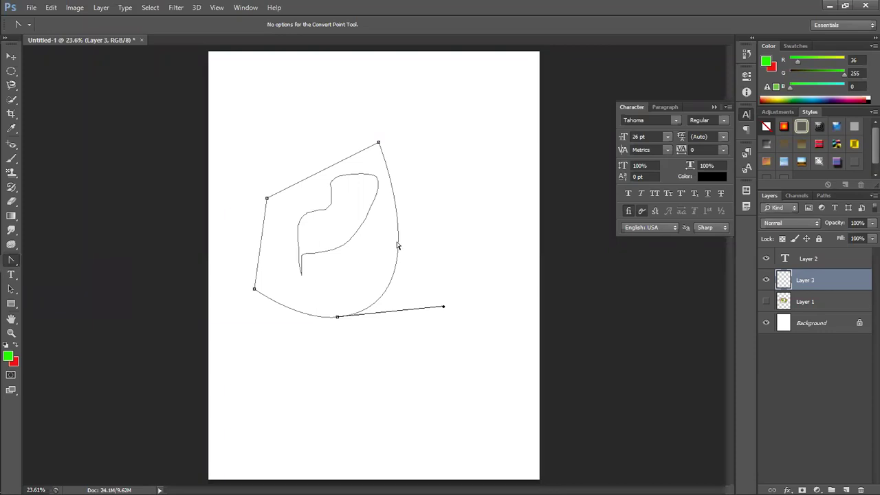
mouse_move(398, 245)
left_mouse_down()
mouse_move(422, 257)
mouse_move(457, 221)
mouse_move(495, 262)
mouse_move(476, 169)
mouse_move(553, 199)
mouse_move(399, 273)
mouse_move(424, 252)
left_mouse_up()
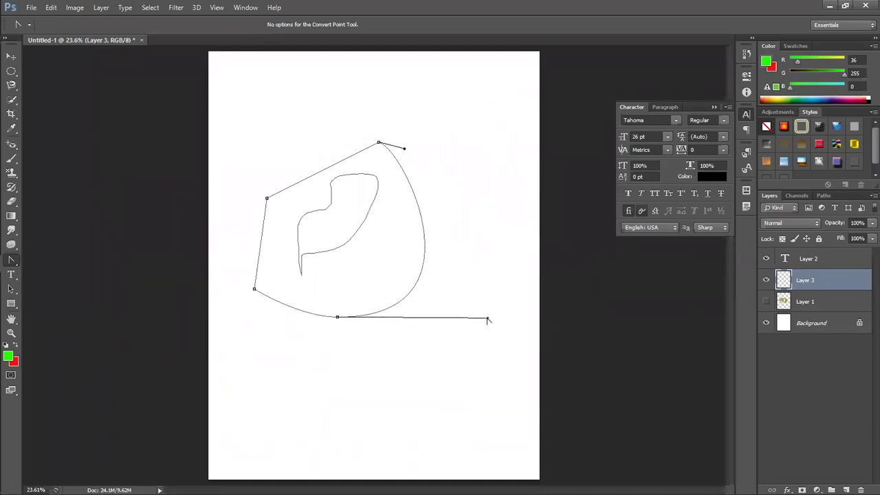
mouse_move(487, 319)
left_mouse_down()
mouse_move(436, 255)
mouse_move(371, 222)
mouse_move(232, 188)
mouse_move(408, 291)
mouse_move(408, 318)
mouse_move(431, 329)
mouse_move(444, 312)
mouse_move(540, 320)
mouse_move(412, 295)
mouse_move(424, 302)
left_mouse_up()
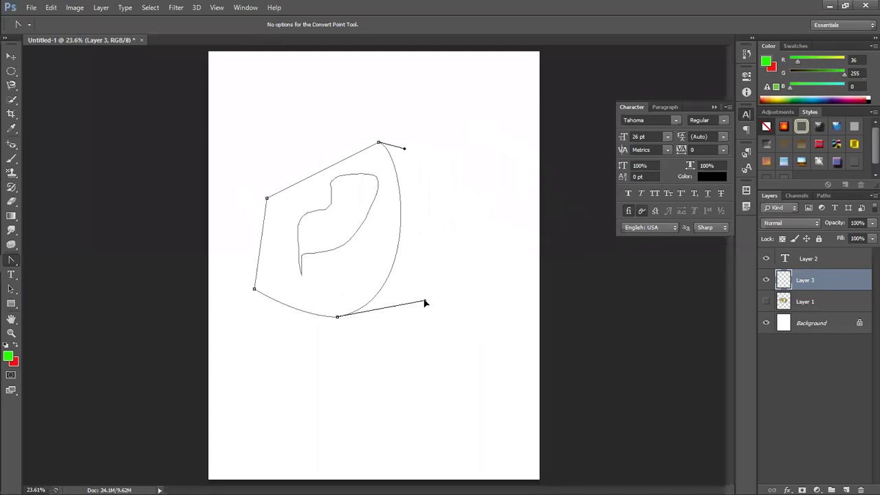
mouse_move(409, 147)
left_mouse_down()
mouse_move(477, 135)
mouse_move(522, 167)
mouse_move(512, 186)
left_mouse_up()
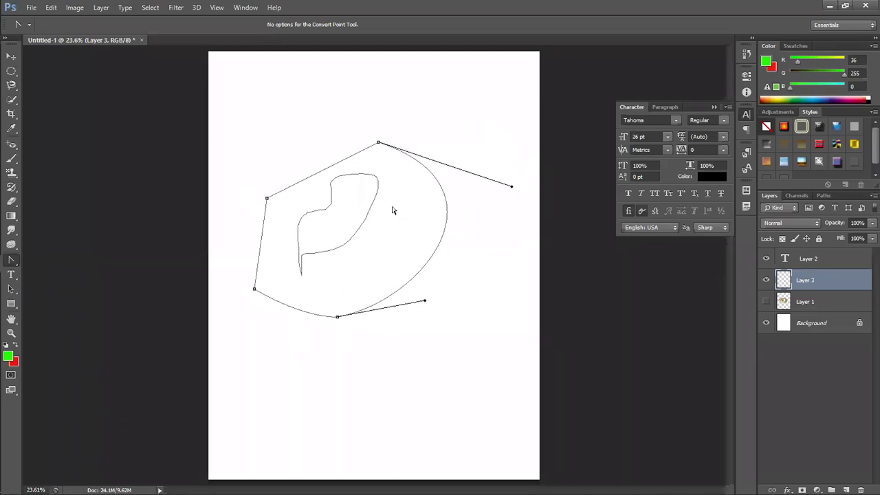
right_click(10, 260)
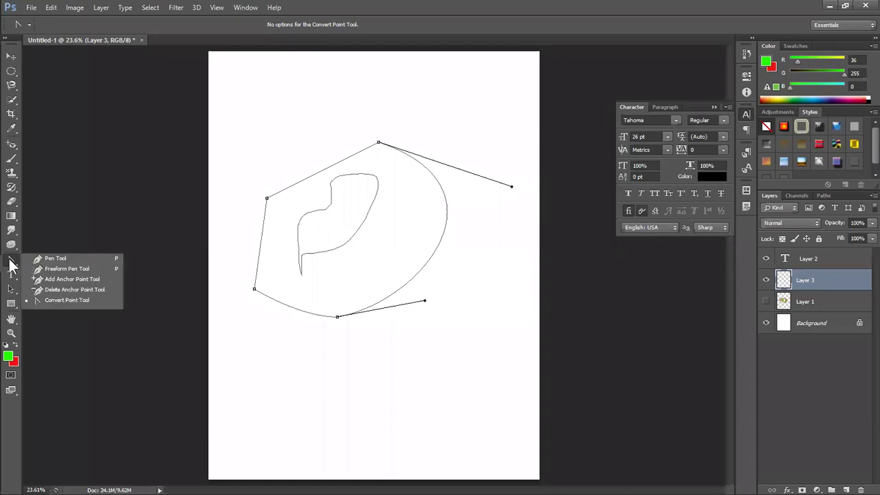
Delete the work path and add a new empty layer above Layer 1.
left_click(834, 278)
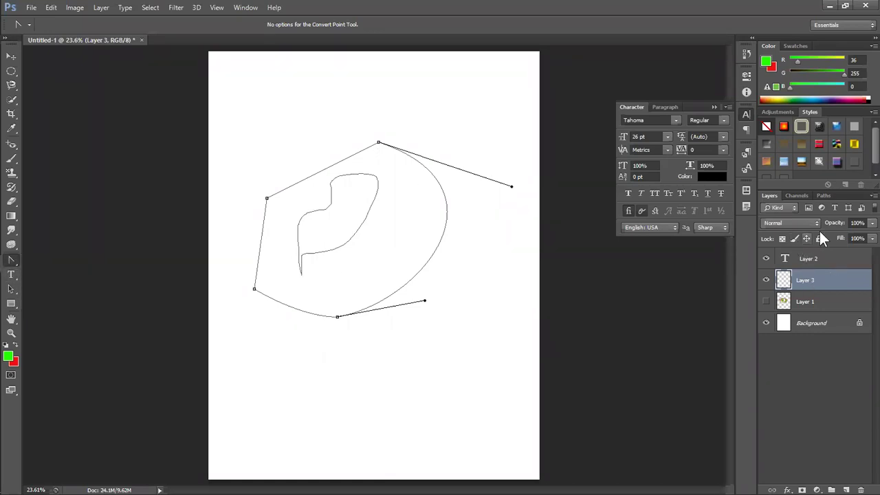
left_click(822, 196)
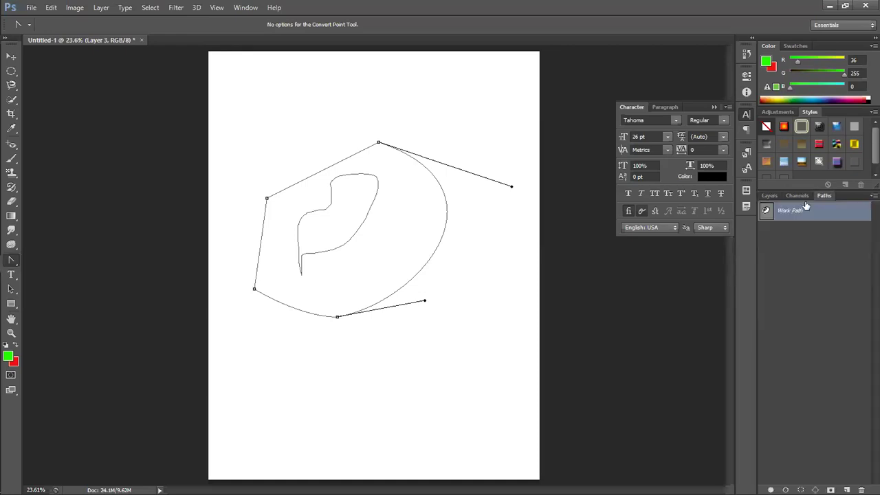
key("Delete")
key("Delete")
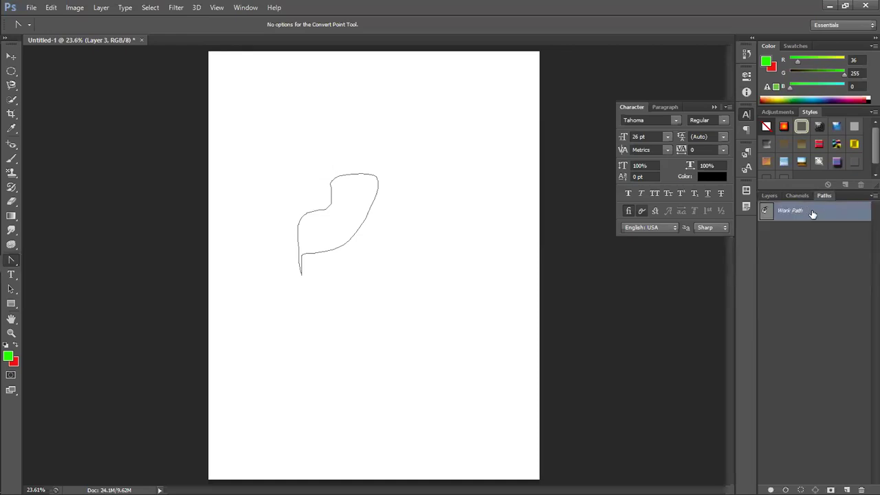
key("Delete")
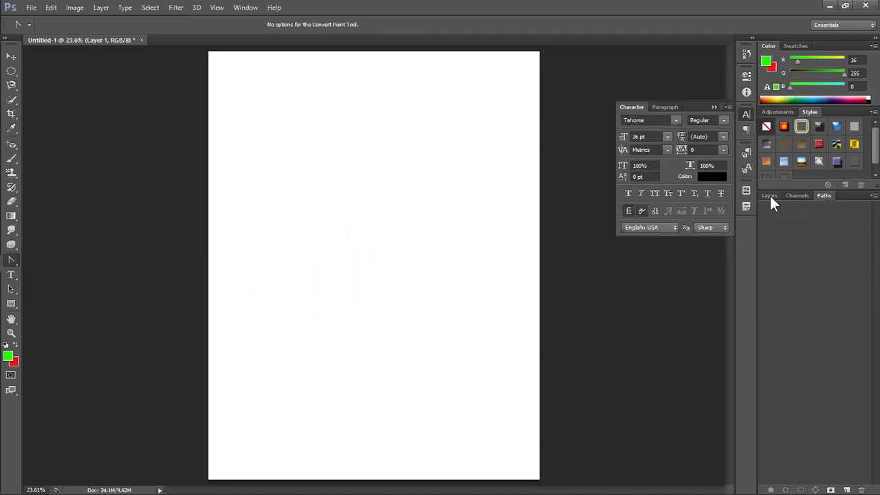
left_click(770, 196)
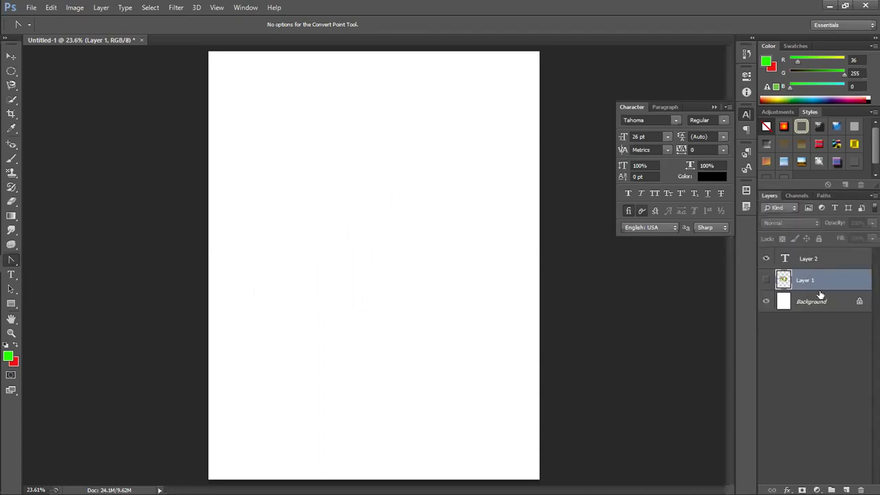
left_click(845, 489)
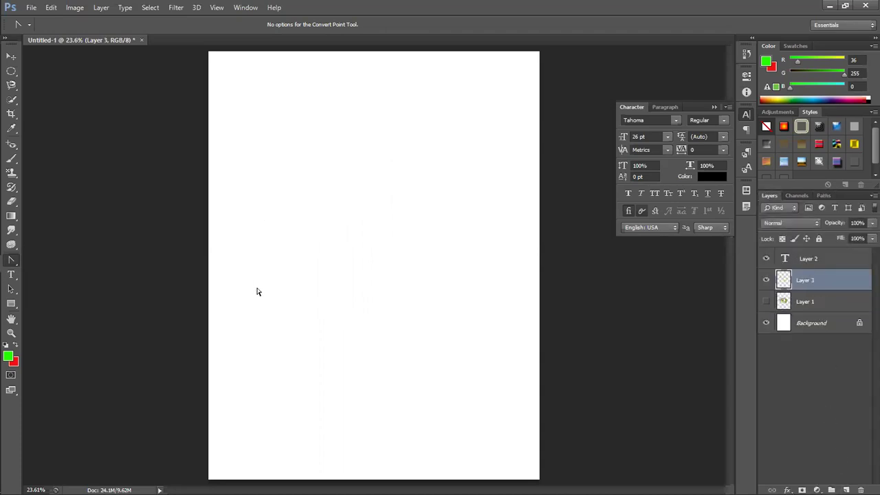
Type 'Daklaf asdkla' as horizontal text in the upper page and commit it.
left_click(11, 274)
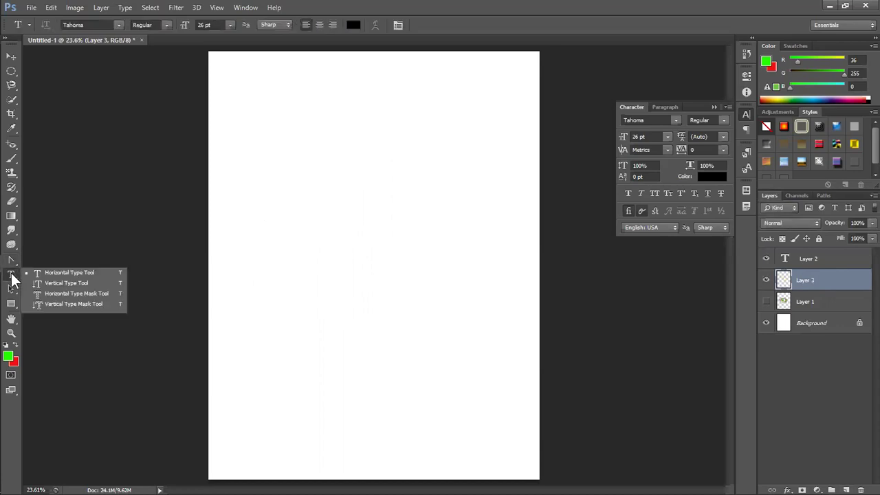
left_click(59, 273)
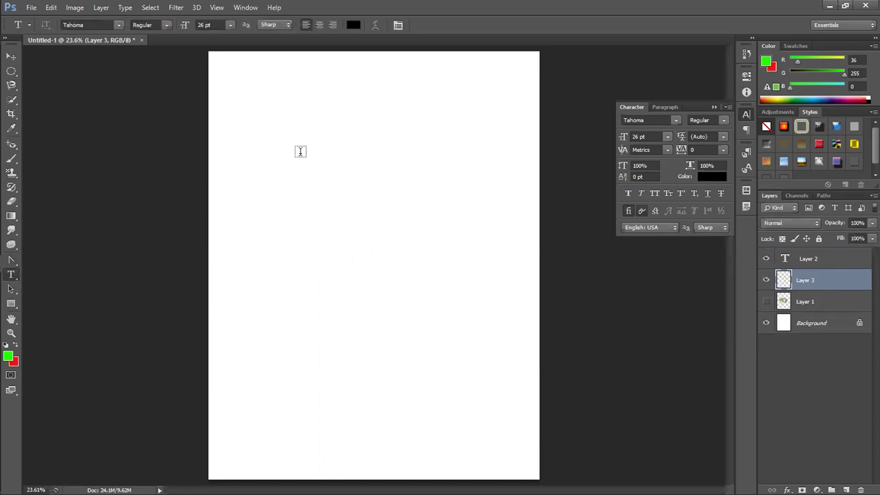
left_click(288, 172)
type("Daklaf asdkla")
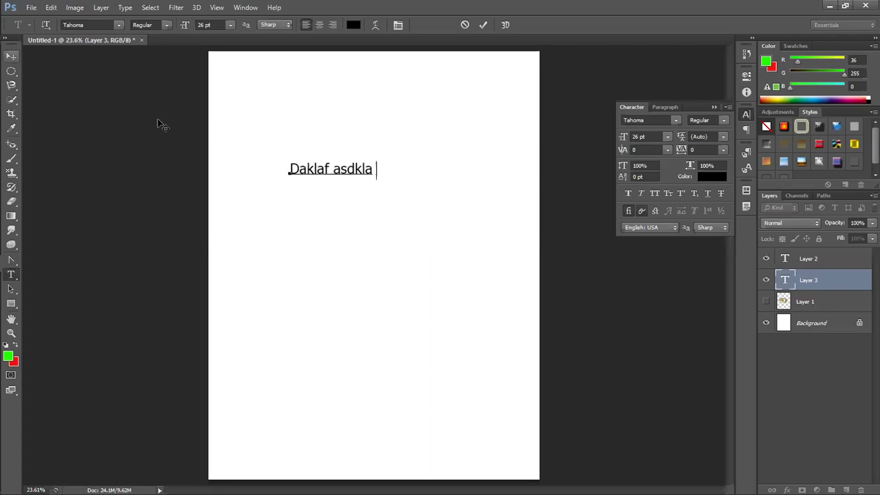
triple_click(314, 168)
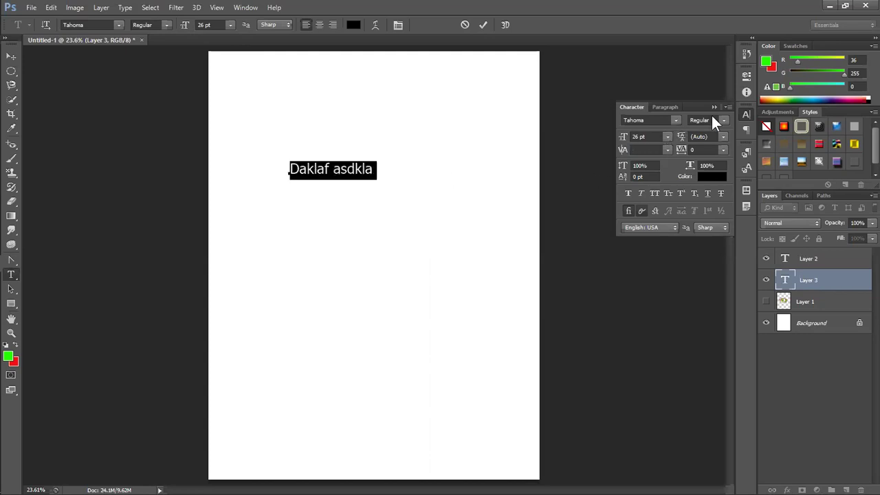
left_click(744, 116)
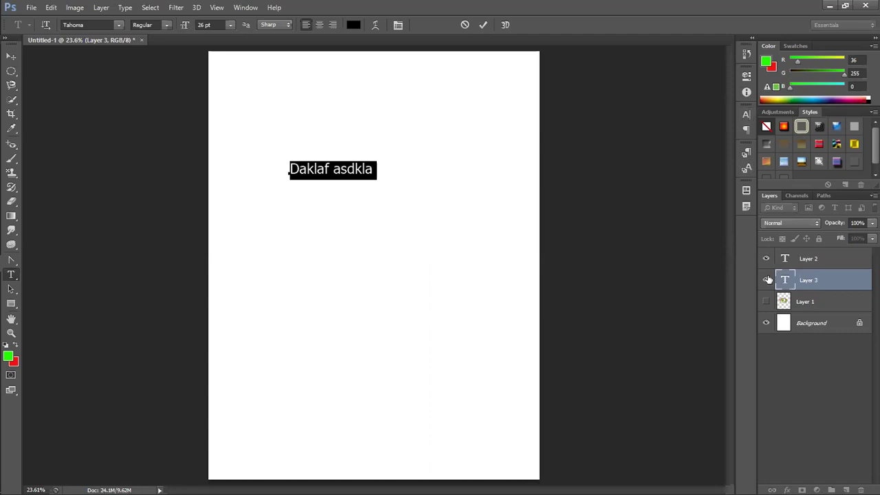
left_click(839, 283)
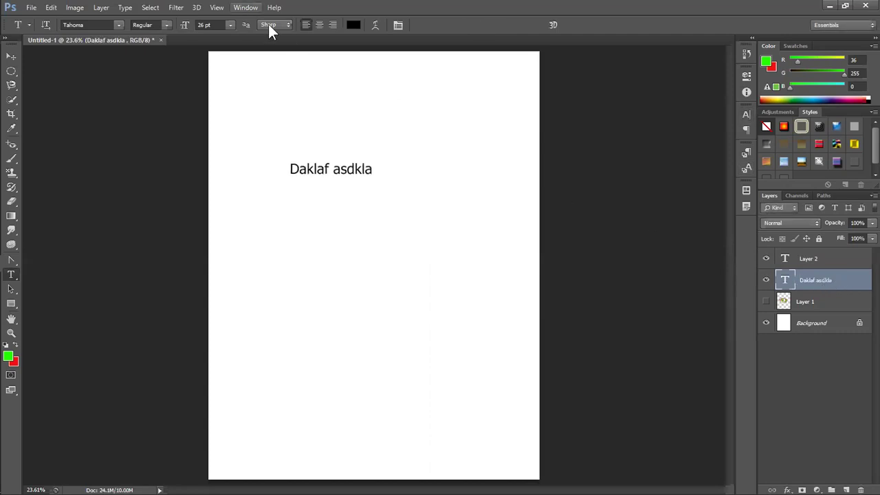
key("alt+w")
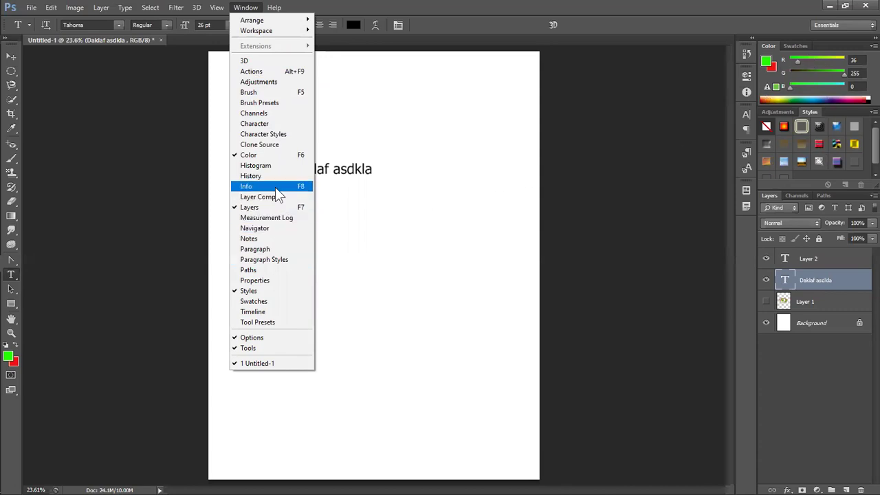
Open the Paragraph/Character panel, then hide and restore the Character panel showing Tahoma 26 pt.
left_click(289, 249)
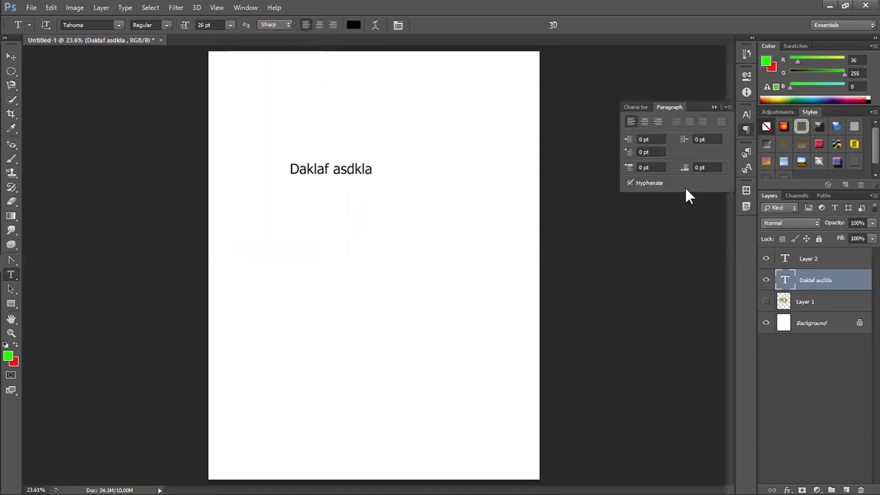
left_click(636, 107)
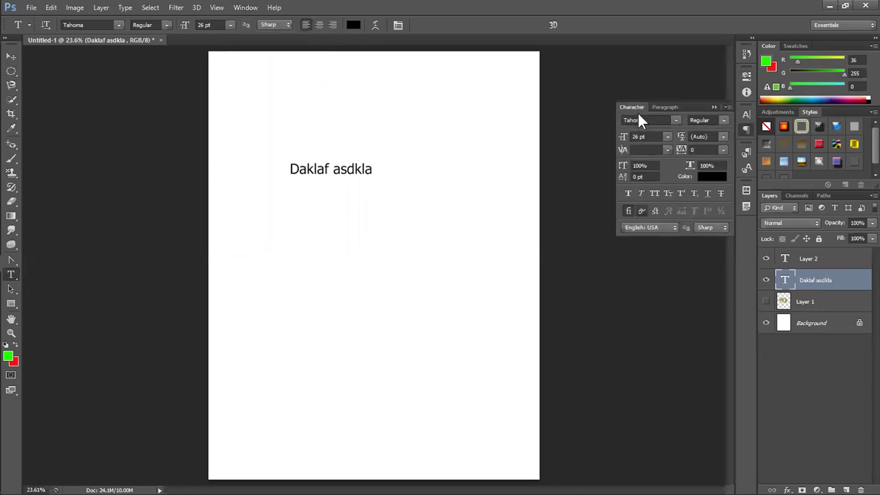
key("alt+w")
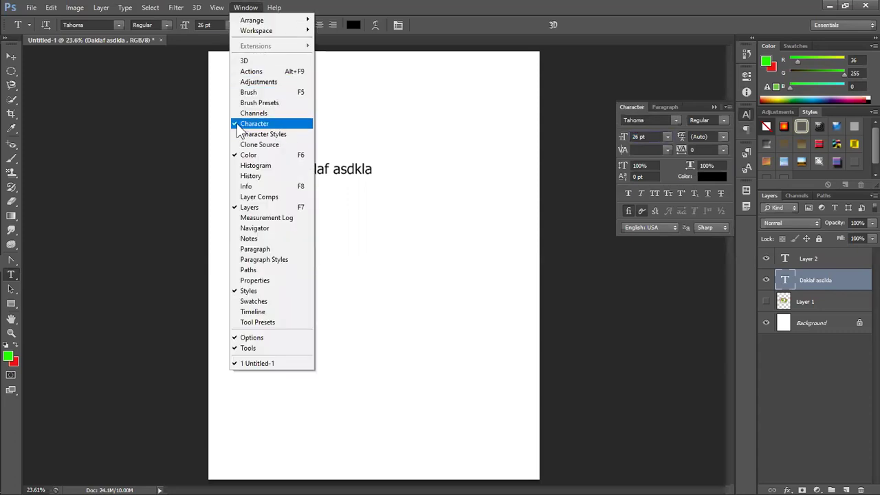
left_click(242, 124)
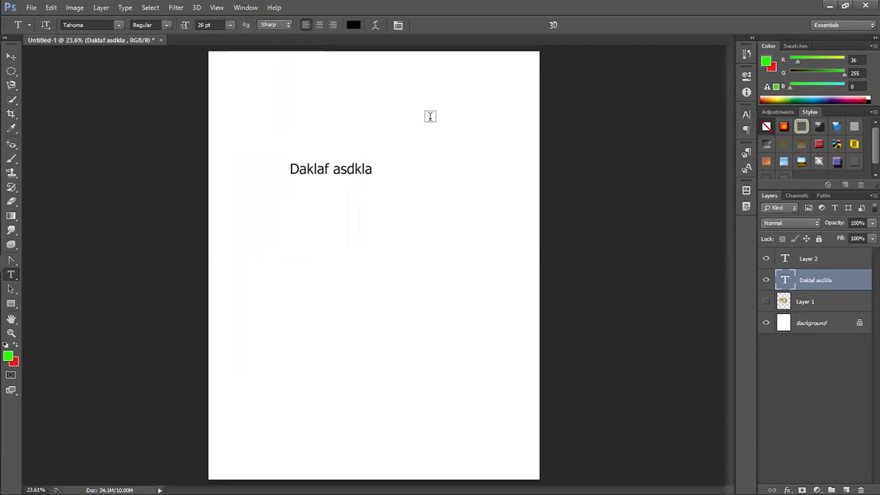
left_click(746, 115)
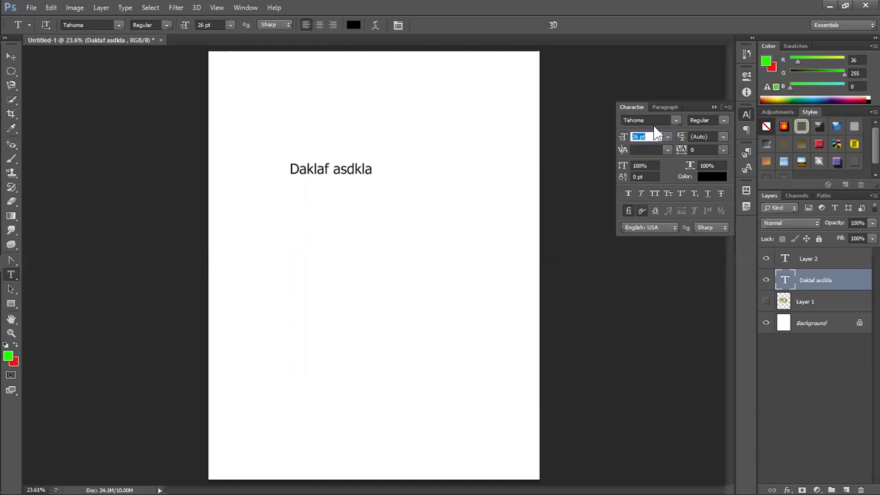
Set the selected Daklaf asdkla line to Wide Latin and shrink it to 18 pt.
left_click(675, 120)
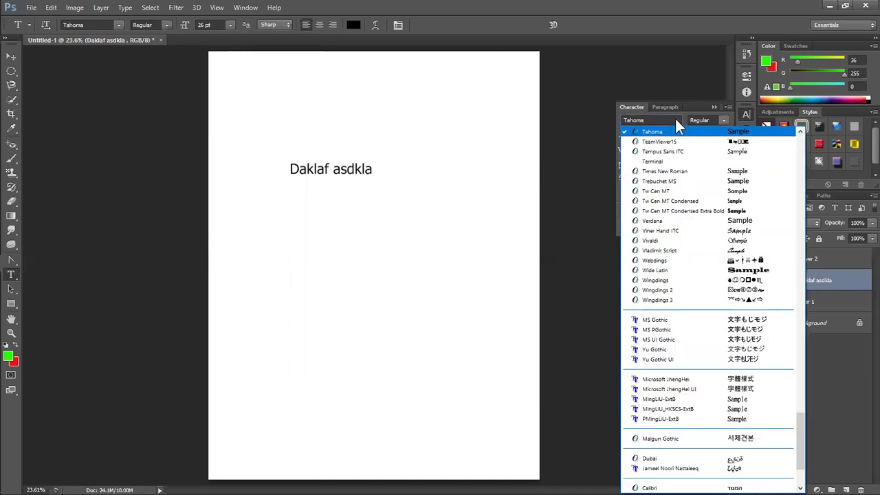
left_click(342, 170)
triple_click(342, 169)
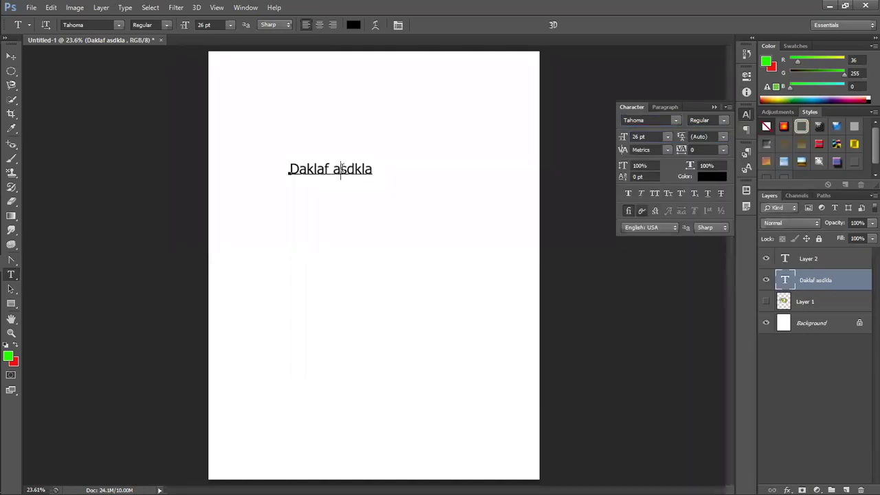
left_click(675, 120)
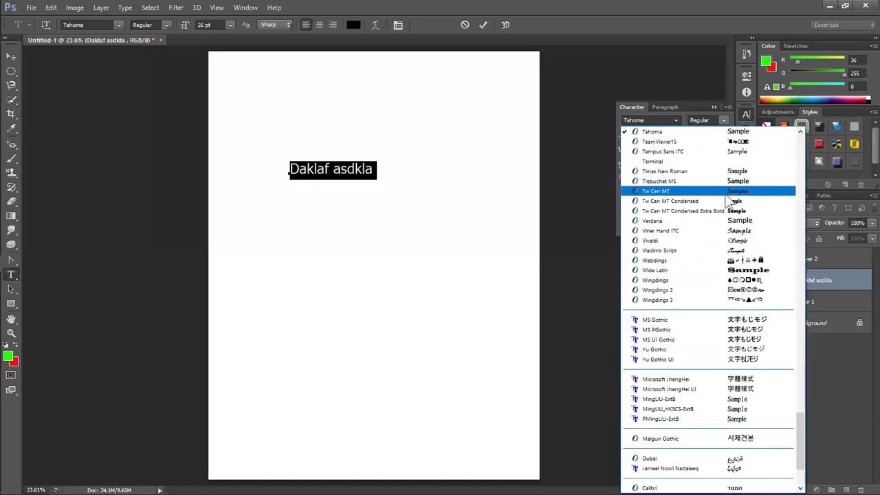
left_click(742, 270)
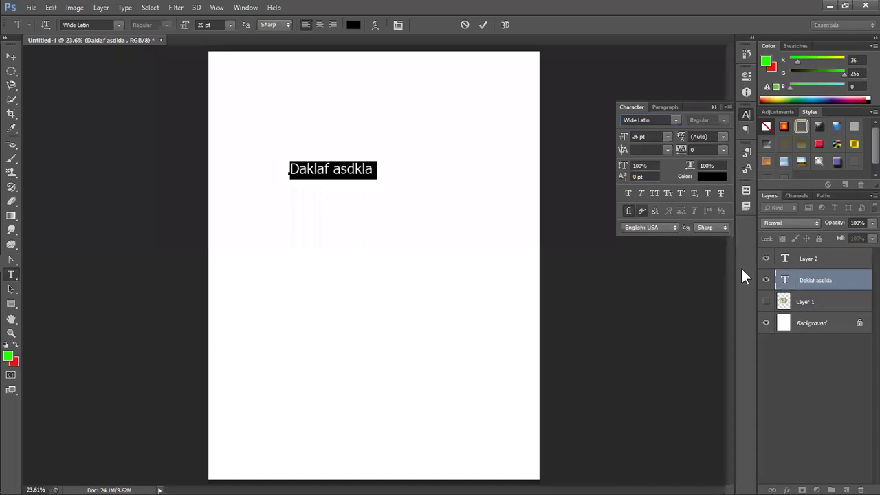
left_click(666, 136)
left_click(681, 255)
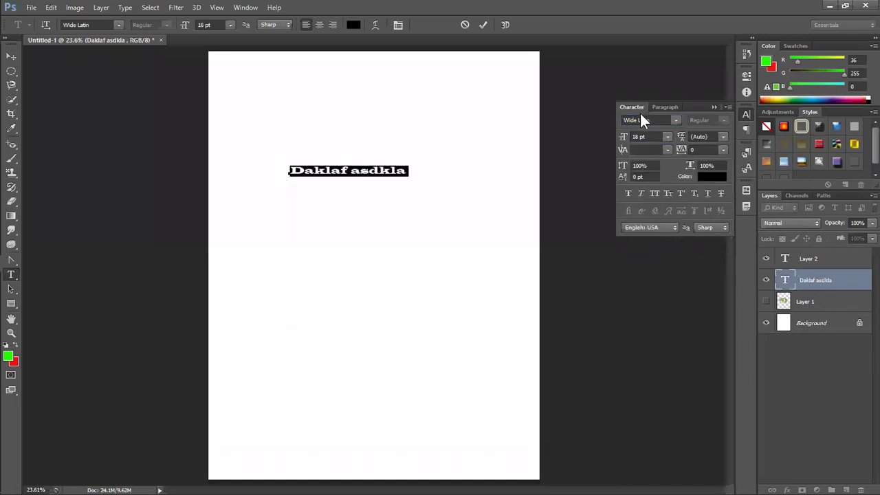
left_click_drag(649, 136, 631, 136)
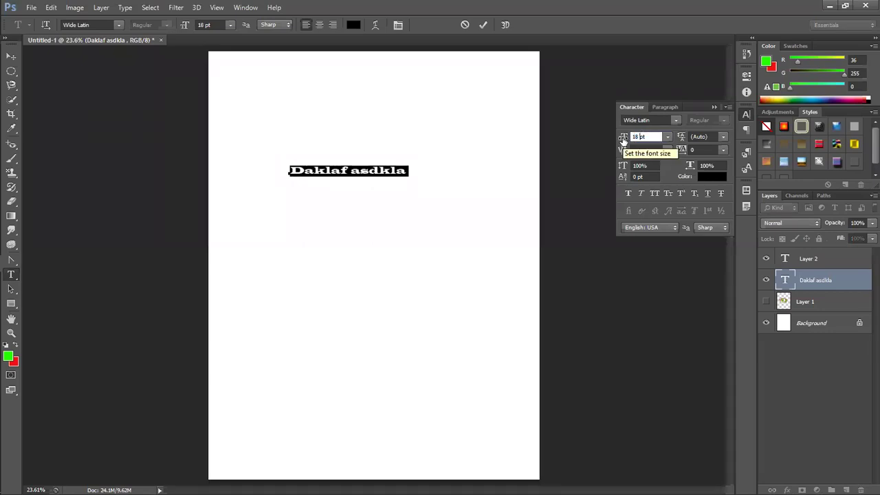
Enlarge the text to 55 pt, break it into Daklaf and asdkla lines, and set 123 pt leading.
left_click_drag(623, 139, 643, 138)
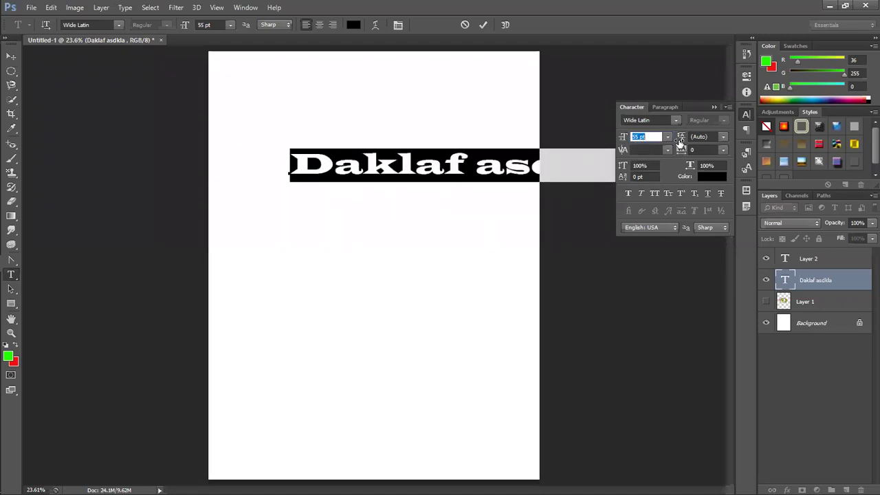
left_click(470, 164)
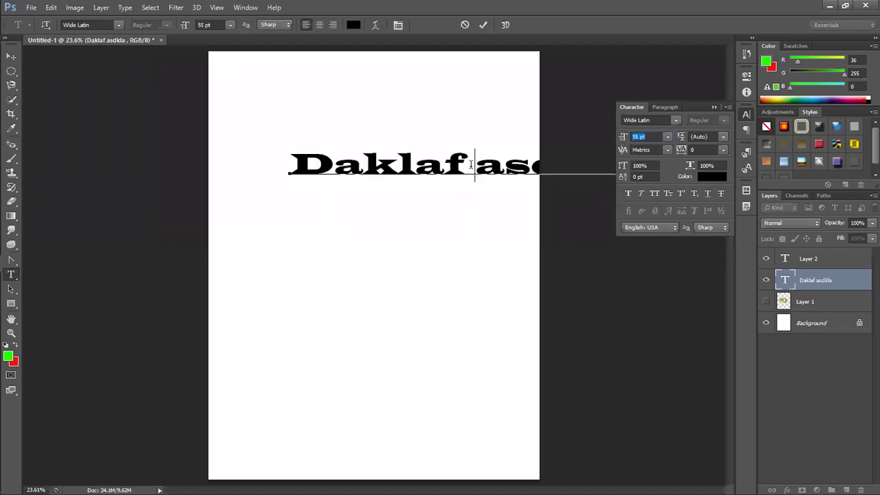
key("Return")
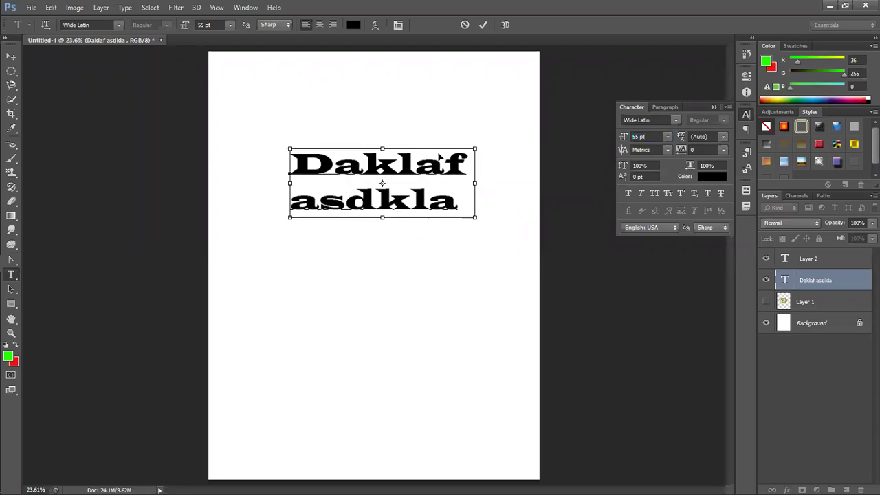
key("ctrl+a")
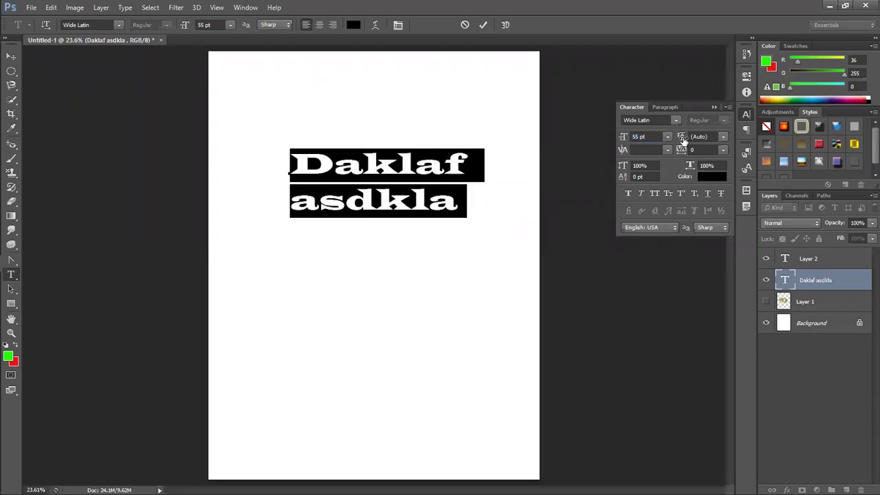
left_click_drag(681, 136, 766, 146)
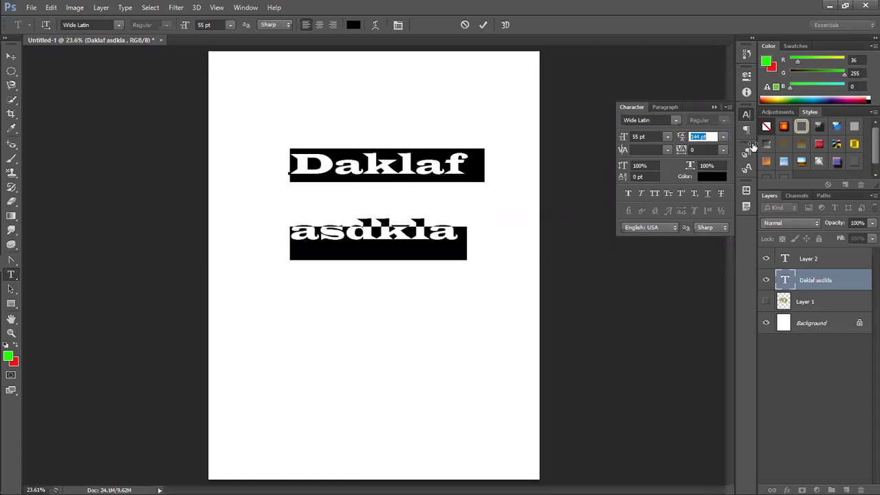
left_click_drag(767, 146, 790, 146)
type("123")
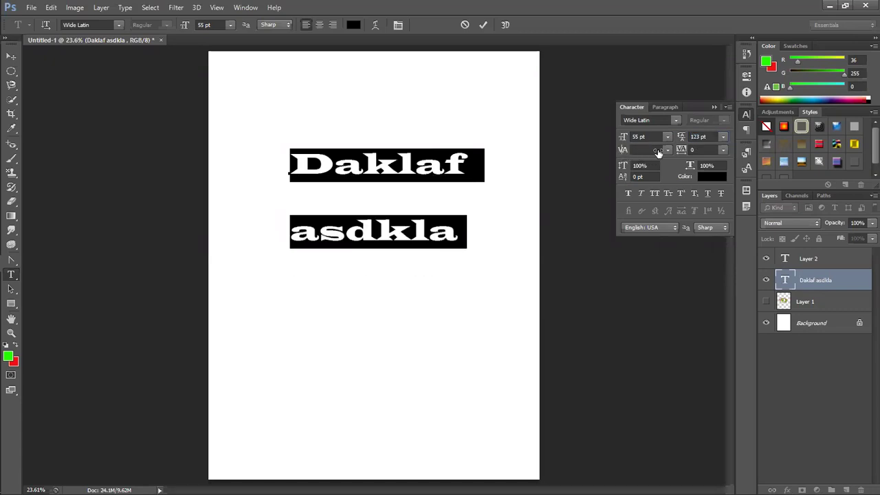
Set kerning to 0 and tracking to 60 after trying 1460, then stretch the lines taller.
left_click(665, 148)
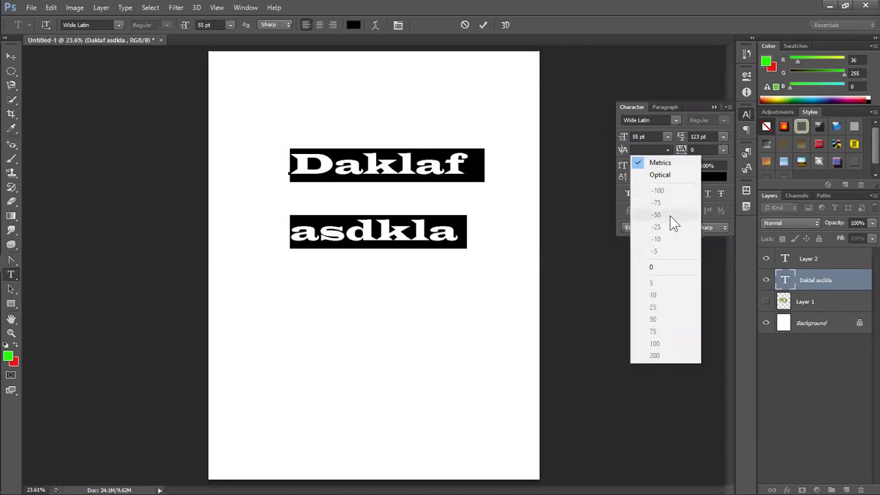
left_click(666, 267)
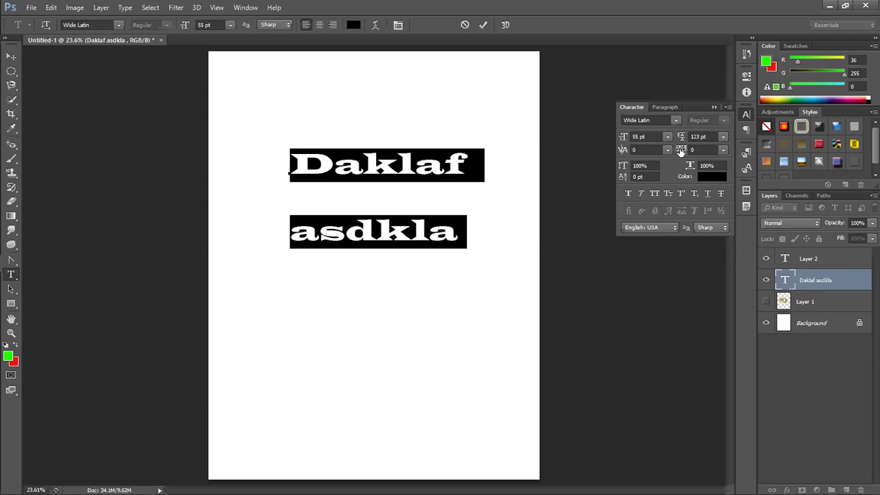
left_click_drag(682, 151, 717, 148)
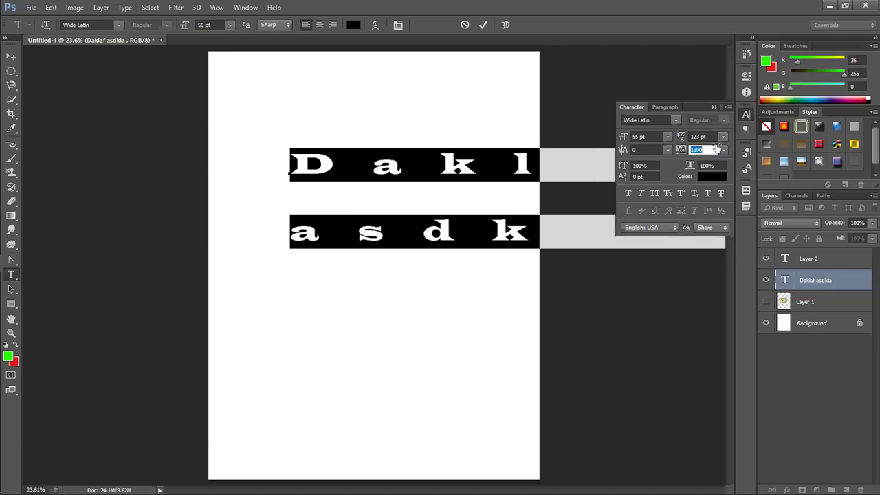
type("1460")
key("Return")
mouse_move(715, 148)
left_mouse_down()
mouse_move(667, 154)
mouse_move(683, 153)
left_mouse_up()
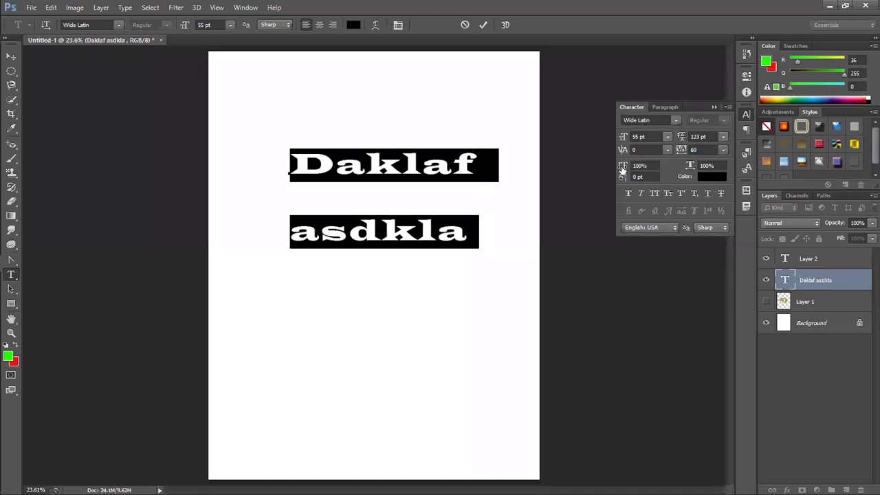
mouse_move(623, 168)
left_mouse_down()
mouse_move(696, 170)
mouse_move(625, 172)
mouse_move(620, 180)
left_mouse_up()
Set vertical scale to 119%, capitalise the second line to Asdkla, and raise its s by 18 pt baseline shift.
left_click(638, 177)
type("2")
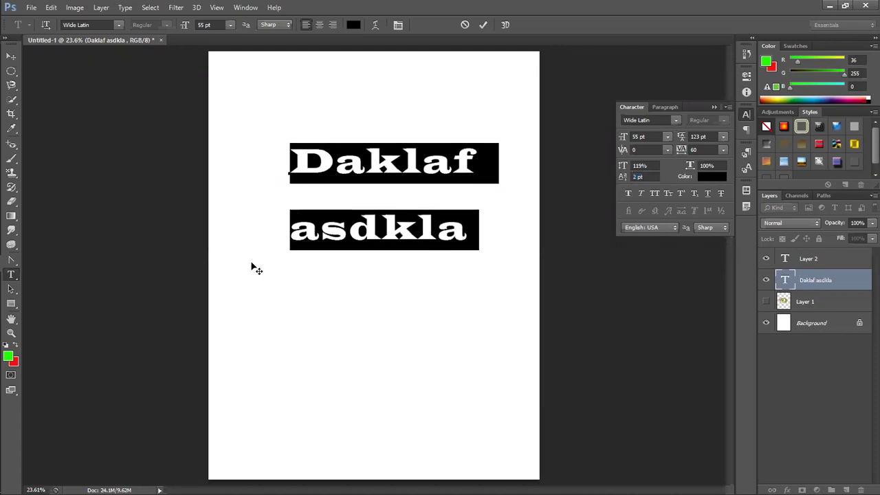
mouse_move(320, 231)
left_mouse_down()
mouse_move(342, 230)
mouse_move(288, 231)
mouse_move(359, 229)
left_mouse_up()
type("A")
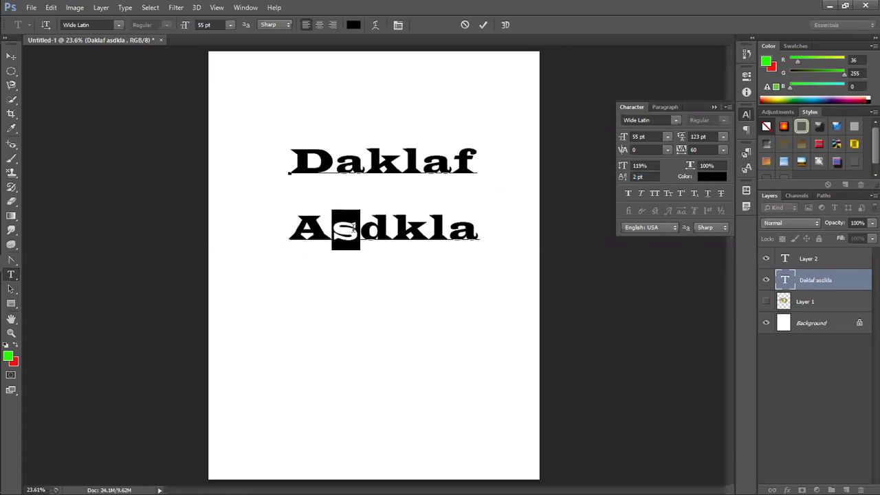
mouse_move(625, 180)
left_mouse_down()
mouse_move(585, 181)
mouse_move(640, 176)
left_mouse_up()
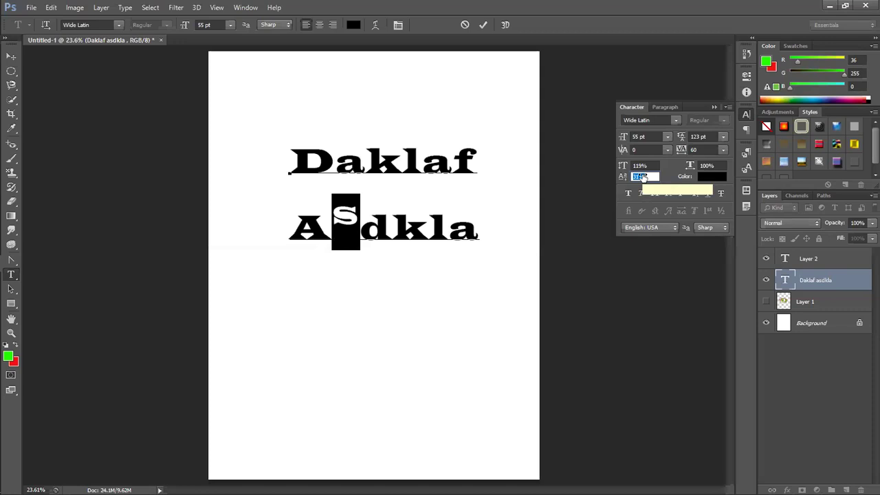
scroll(641, 177, "up", 2)
scroll(641, 177, "up", 2)
scroll(639, 177, "down", 2)
scroll(638, 176, "down", 2)
scroll(638, 177, "down", 2)
scroll(638, 177, "down", 3)
scroll(638, 176, "up", 1)
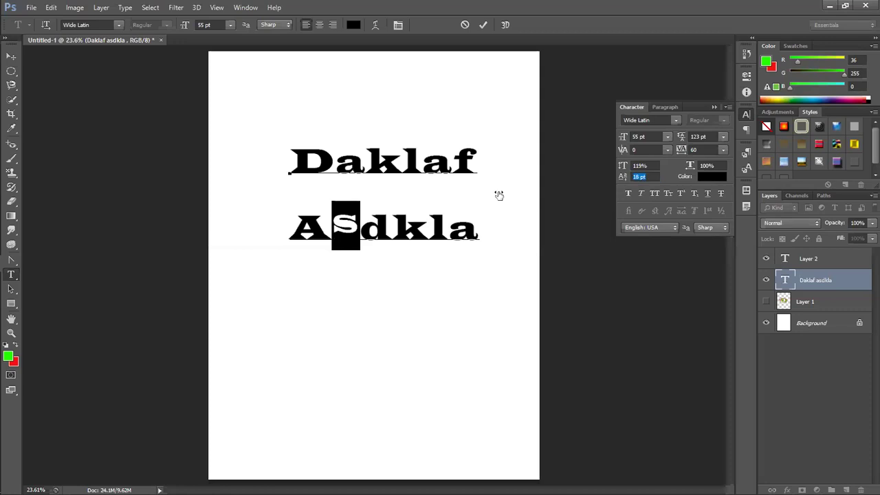
Select all the text and narrow it to 81% horizontal scale.
left_click(393, 225)
key("ctrl+a")
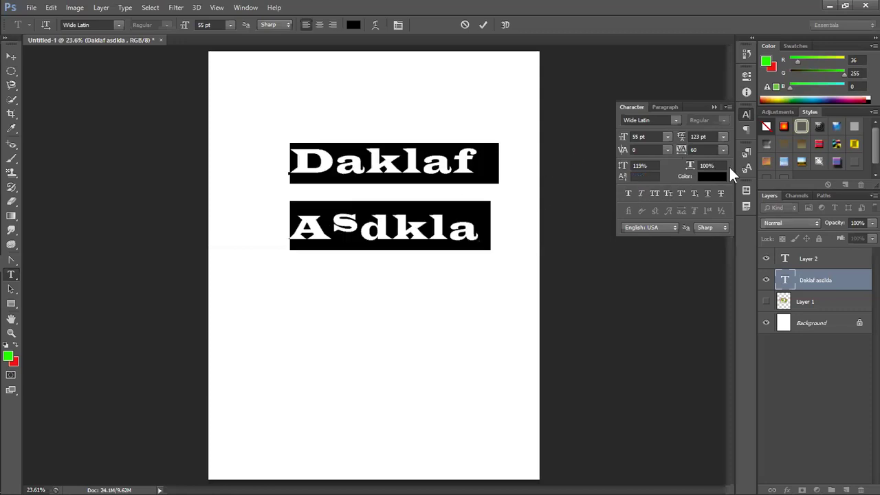
mouse_move(689, 168)
left_mouse_down()
mouse_move(712, 168)
mouse_move(622, 168)
left_mouse_up()
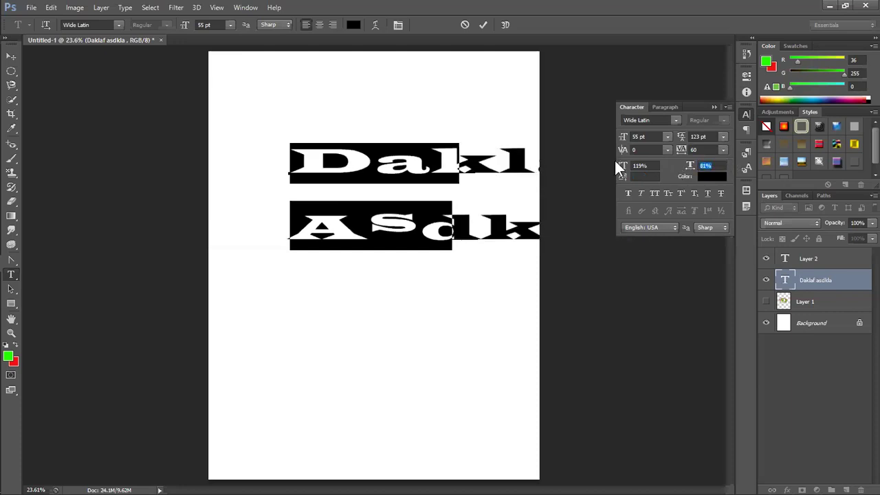
Set the text colour to pure red ff0000 and commit the text edit.
left_click(713, 179)
left_click(538, 154)
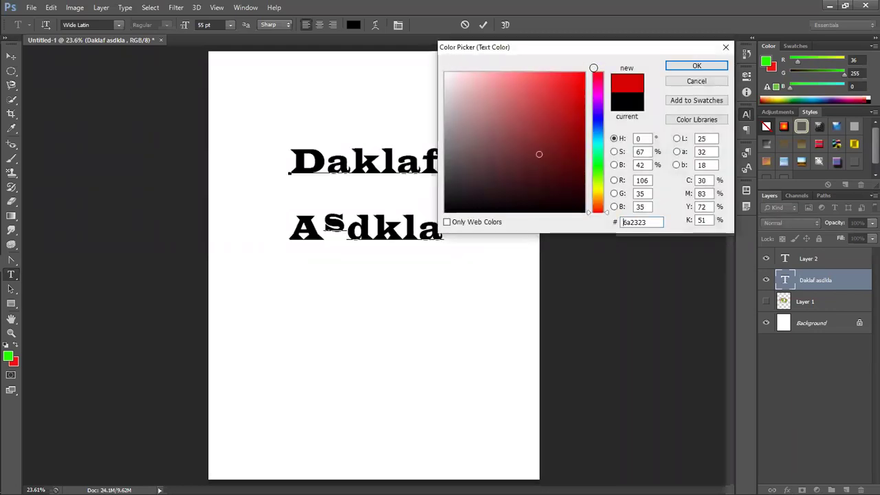
left_click_drag(539, 154, 605, 81)
left_click(695, 66)
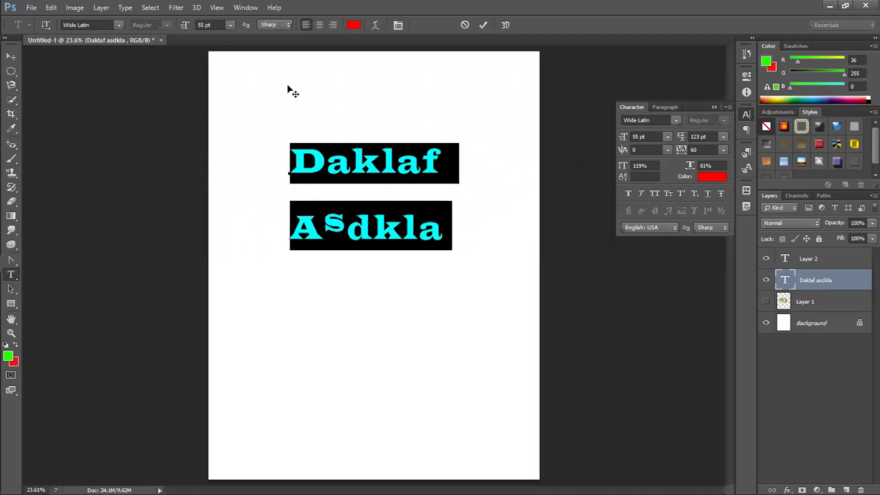
left_click(11, 56)
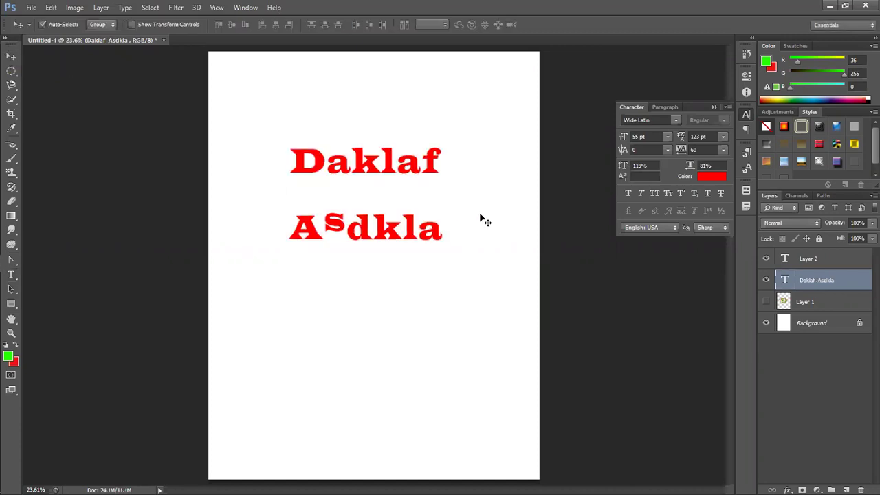
Free-transform the red text about 134% wider and taller, then move it up and left.
key("ctrl+t")
left_click_drag(451, 195, 501, 195)
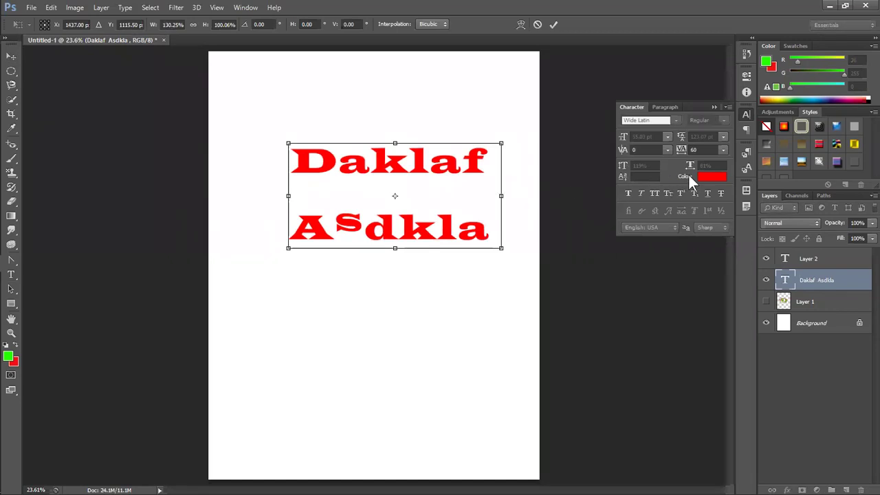
left_click_drag(502, 196, 542, 202)
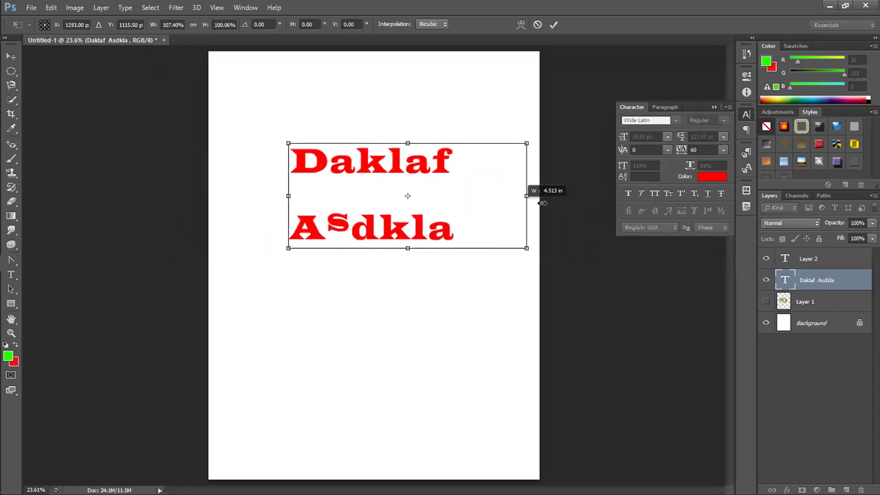
left_click_drag(543, 203, 507, 196)
mouse_move(397, 246)
left_mouse_down()
mouse_move(397, 332)
mouse_move(397, 275)
left_mouse_up()
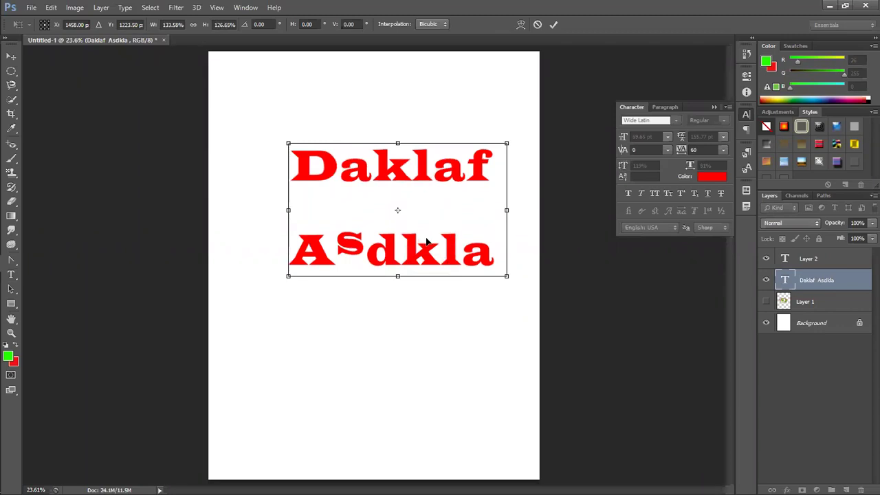
left_click_drag(422, 256, 406, 227)
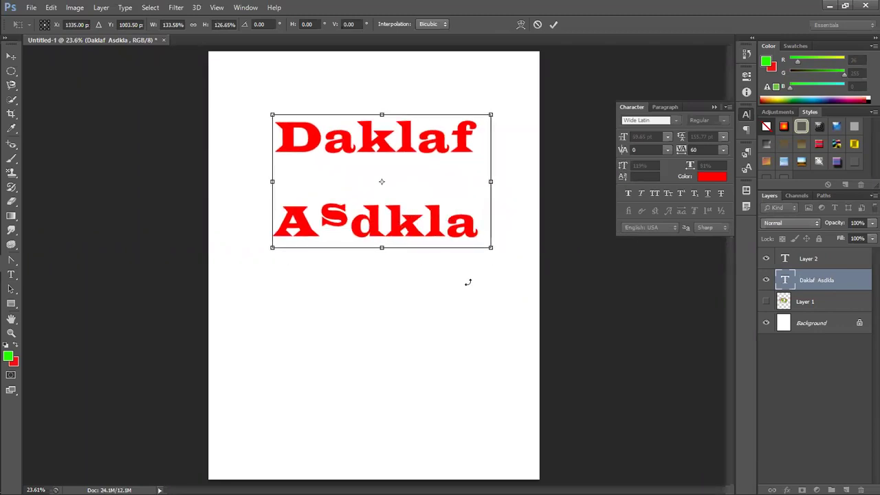
key("Return")
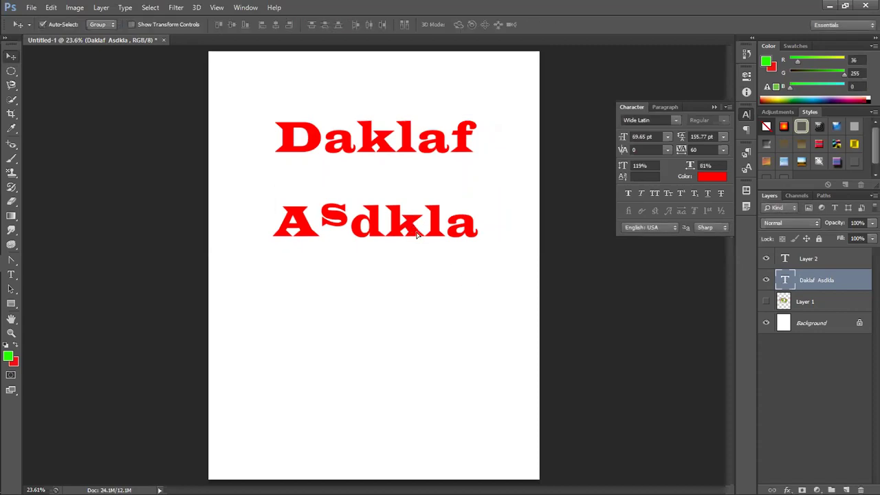
left_click_drag(416, 234, 406, 214)
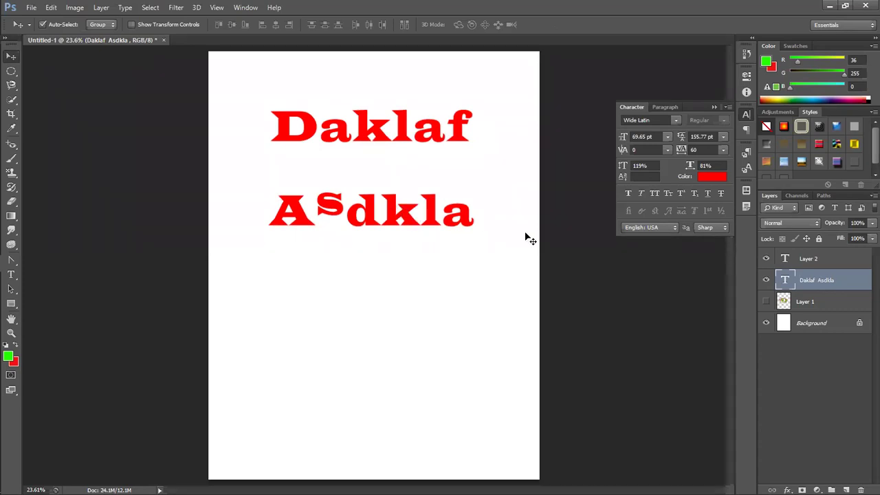
left_click(815, 333)
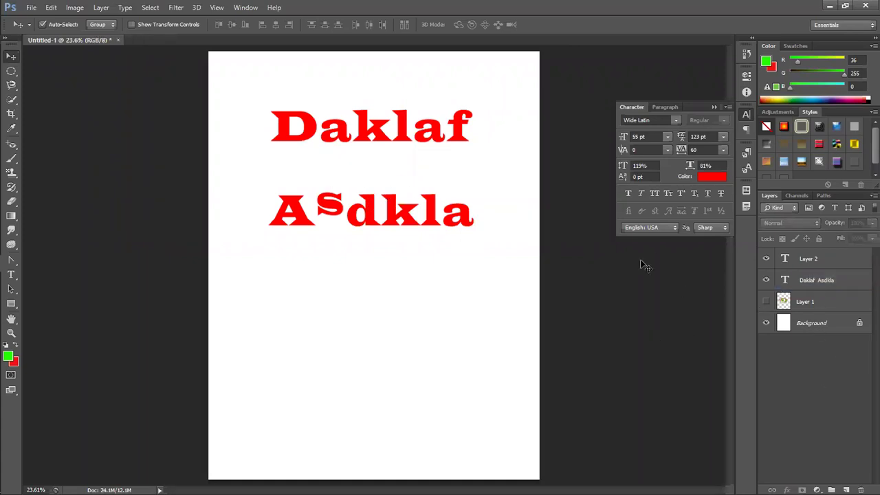
left_click(825, 281)
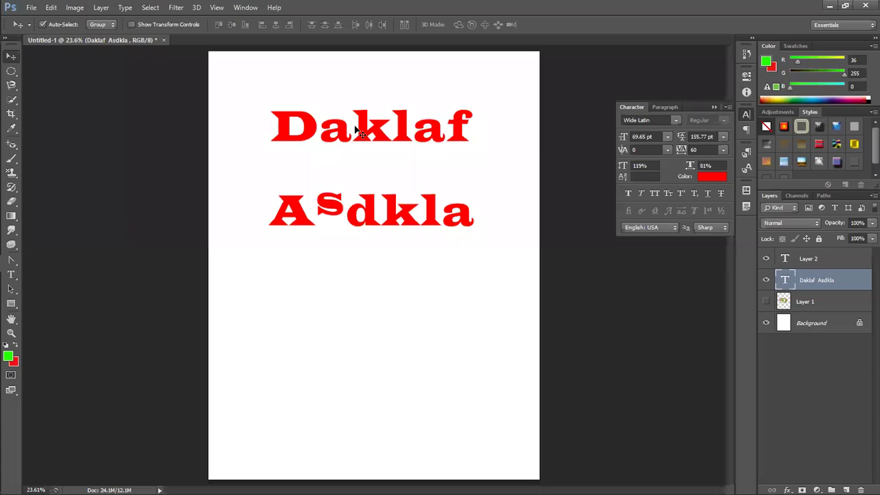
Select all the Daklaf Asdkla text, try Faux Italic and All Caps, then return it to mixed case.
left_click(124, 117)
left_click(382, 133)
left_click(11, 276)
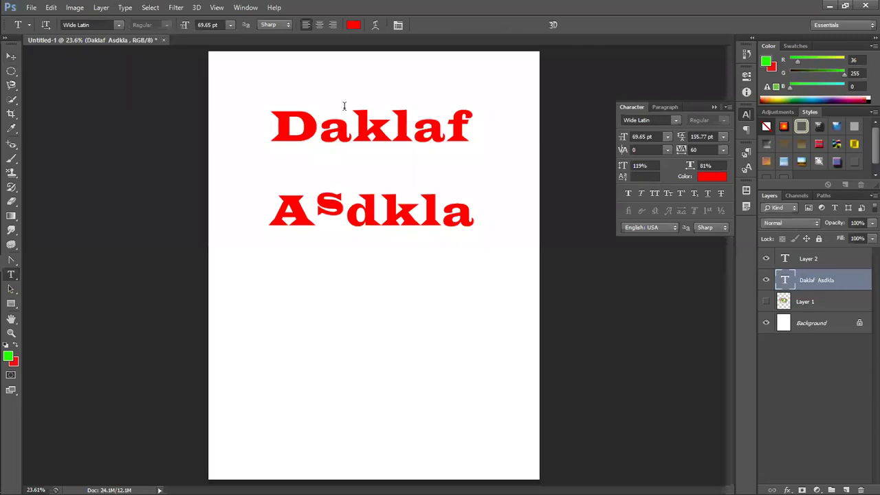
left_click_drag(272, 125, 467, 221)
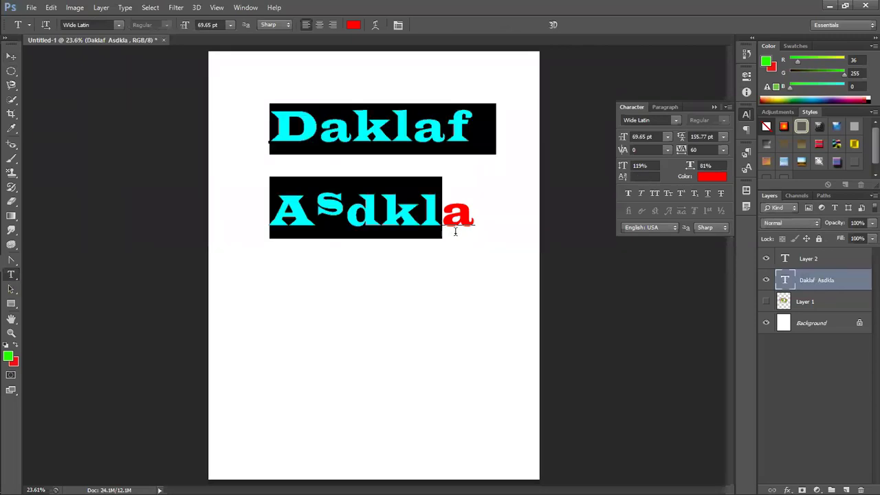
left_click(641, 194)
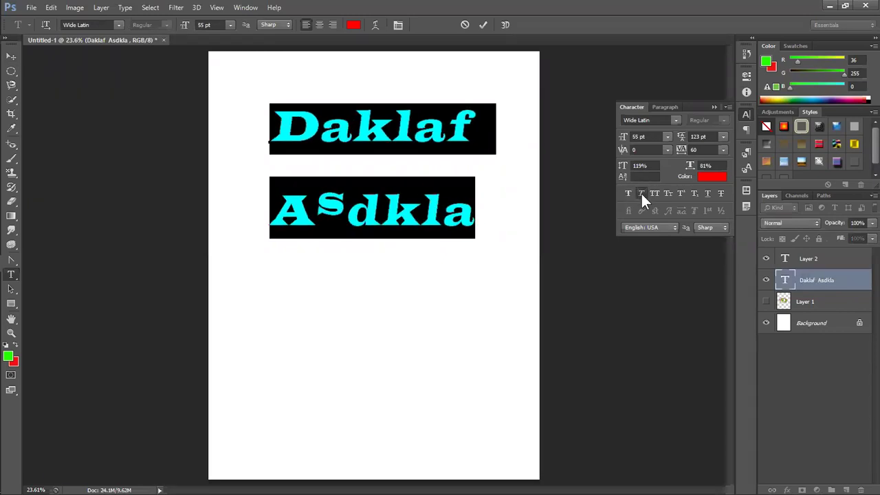
left_click(654, 193)
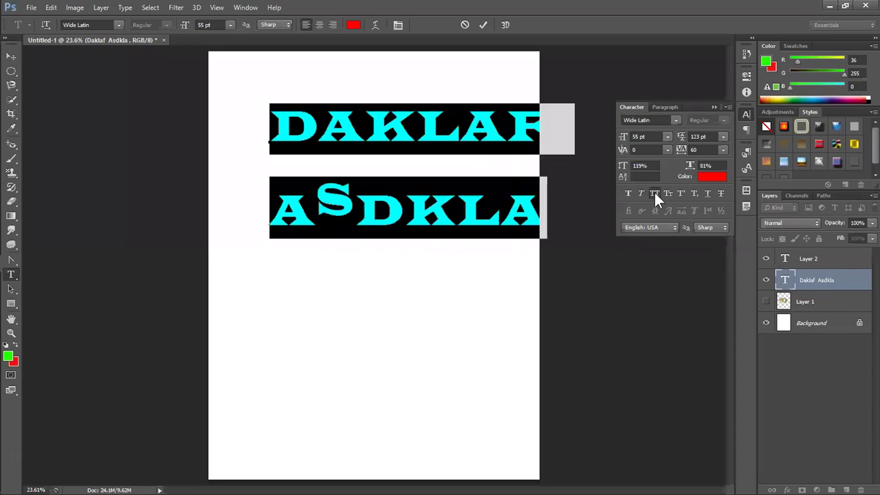
left_click(654, 192)
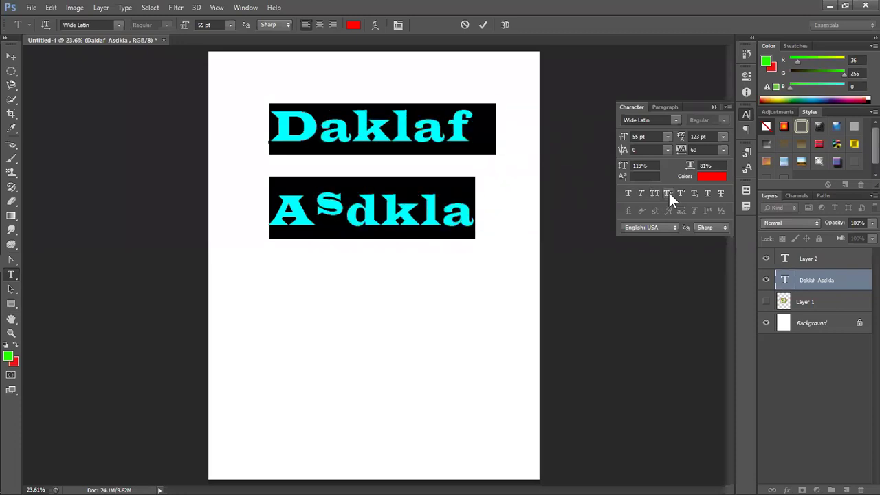
Try Small Caps, Underline and Strikethrough on the Daklaf Asdkla text, remove each, and close the Character panel.
left_click(669, 193)
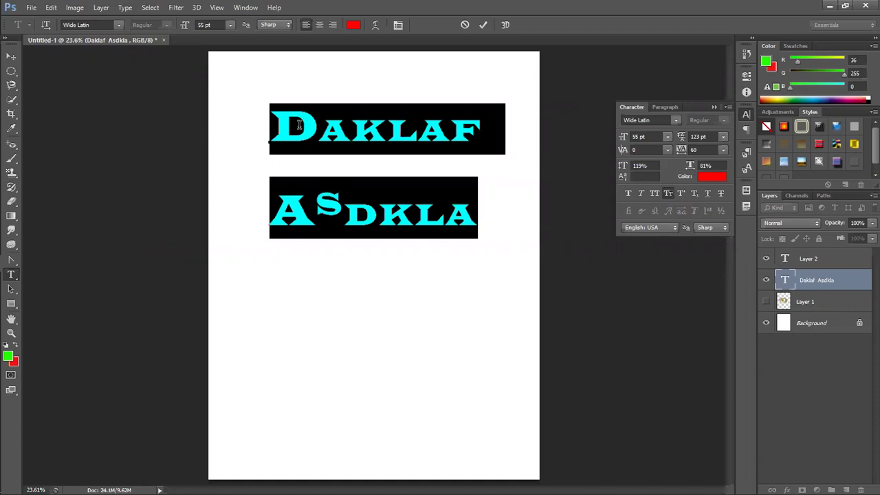
left_click(668, 193)
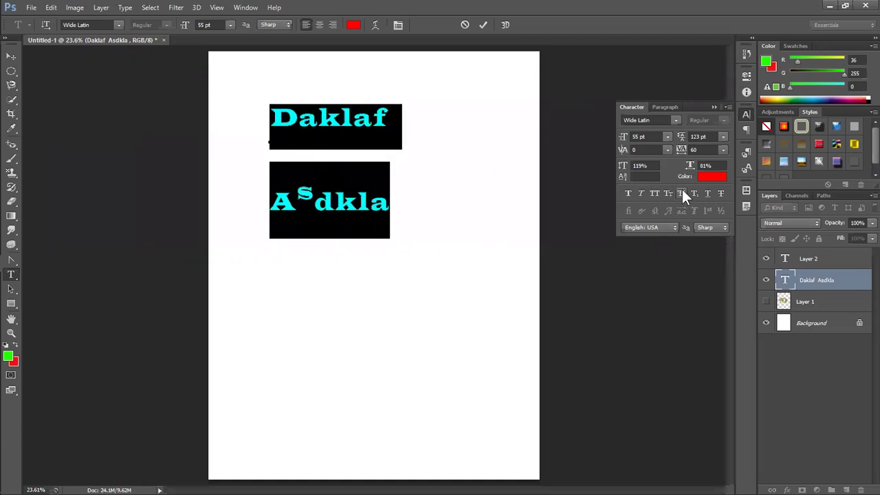
left_click(681, 193)
left_click(694, 193)
left_click(706, 193)
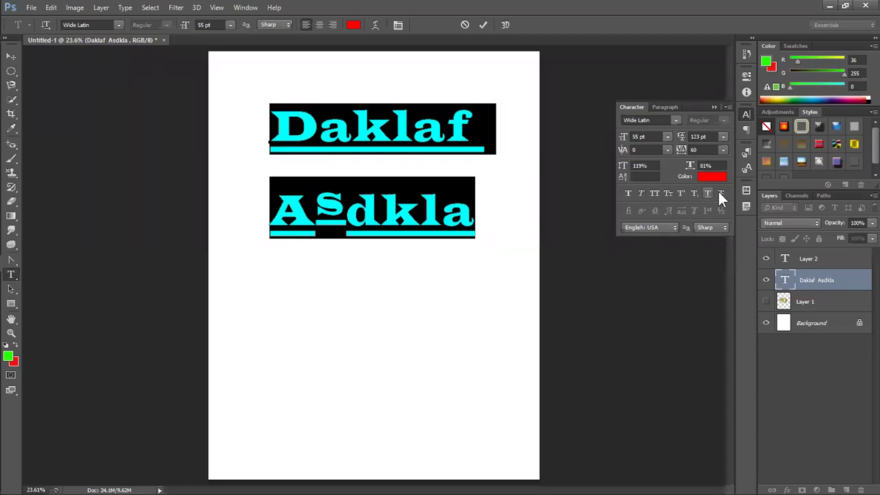
left_click(719, 191)
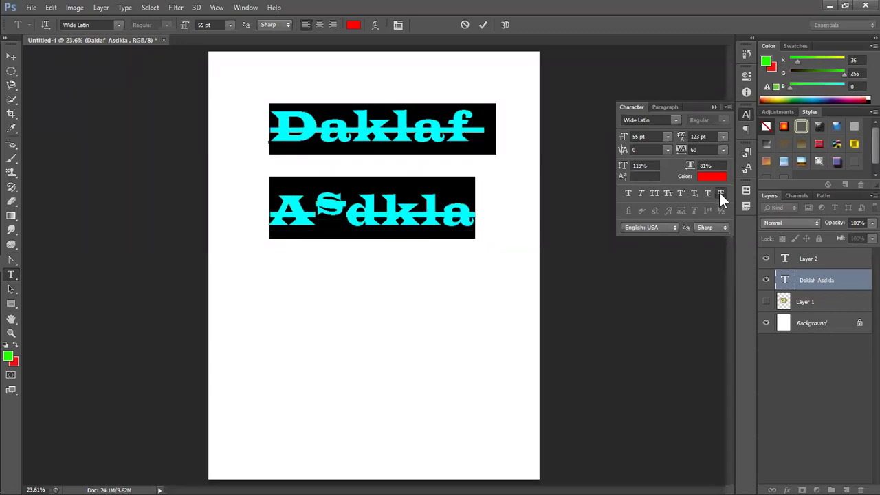
left_click(718, 193)
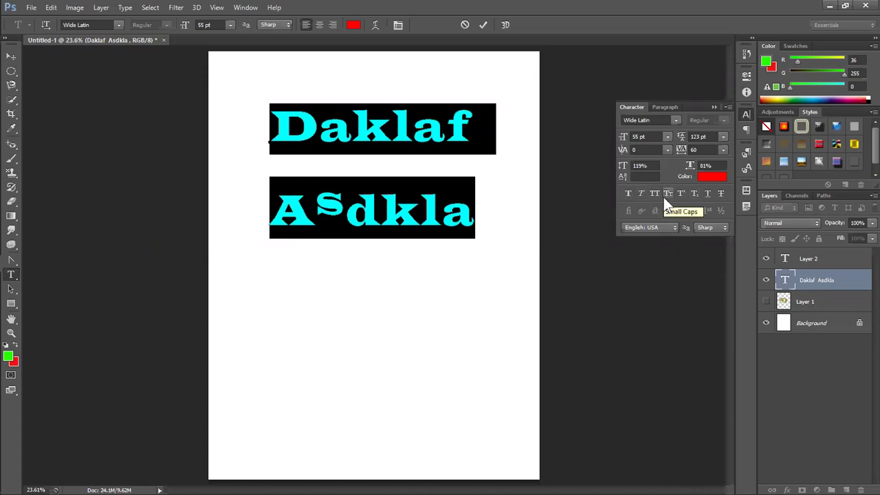
left_click(713, 107)
left_click(319, 125)
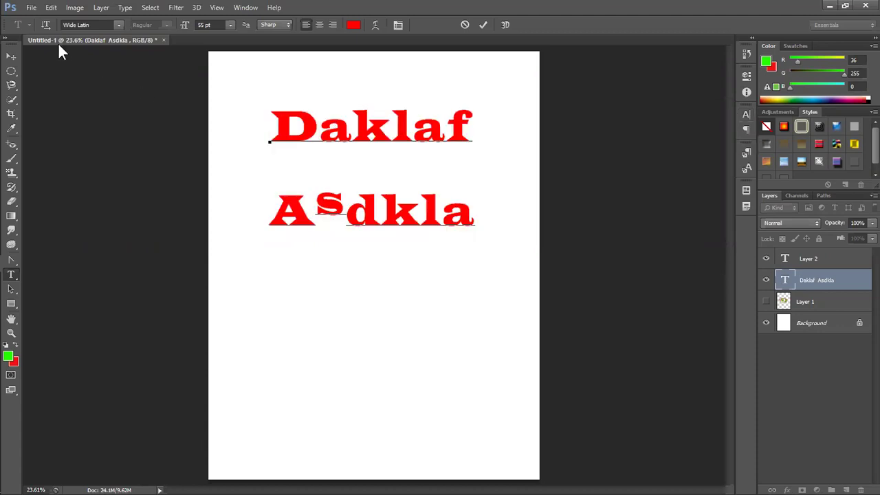
With the Vertical Type Tool, type 'Salman' as vertical text below the heading.
left_click(11, 56)
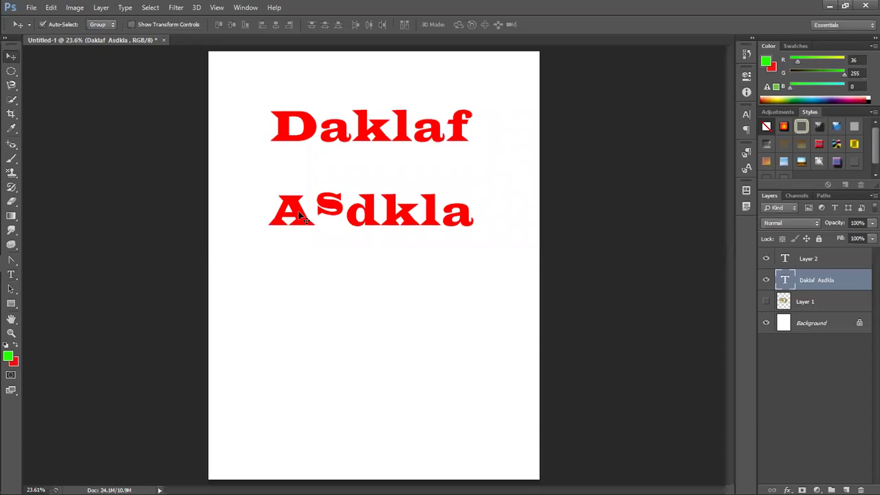
left_click_drag(11, 275, 29, 279)
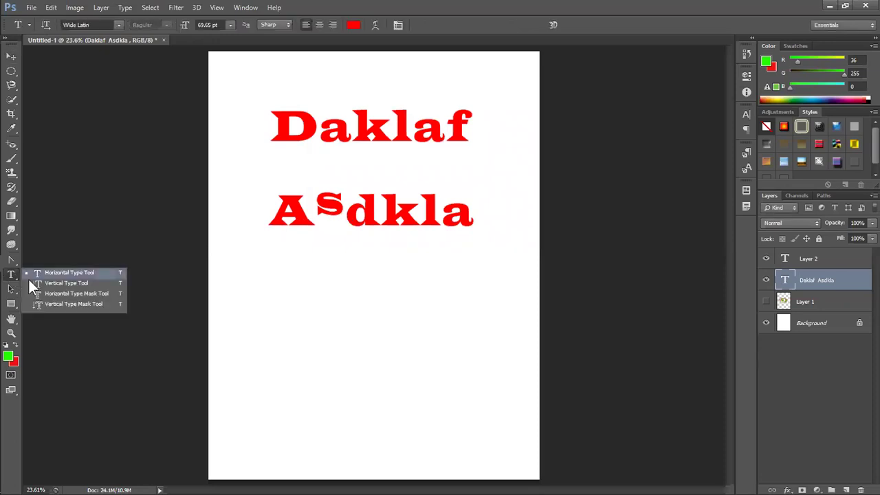
left_click(53, 284)
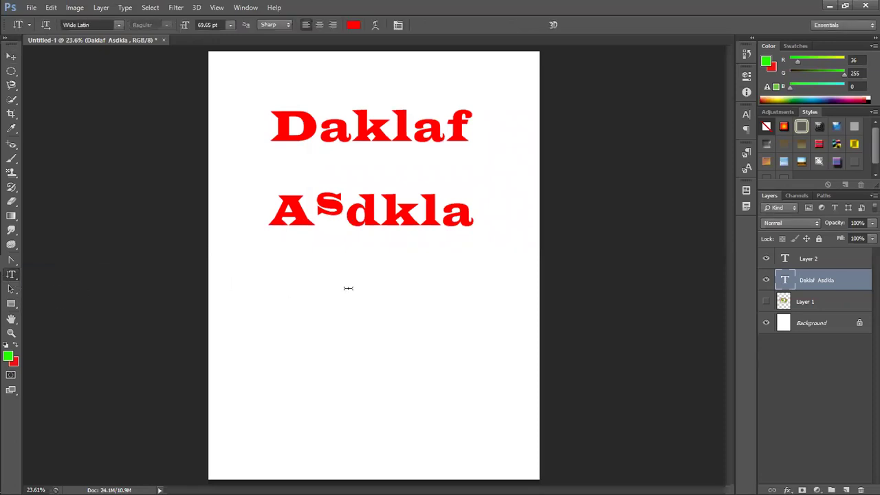
left_click(358, 266)
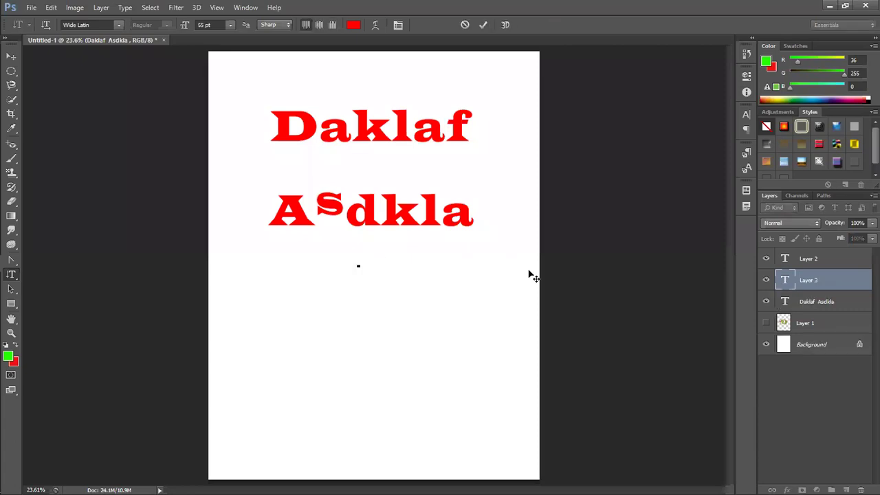
type("Salman")
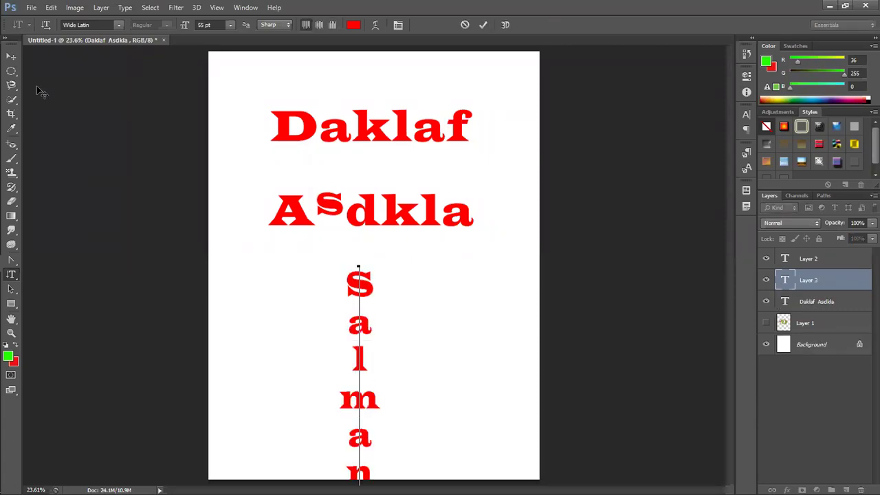
Commit the Salman text and drag it to the left edge beside Asdkla.
left_click(12, 54)
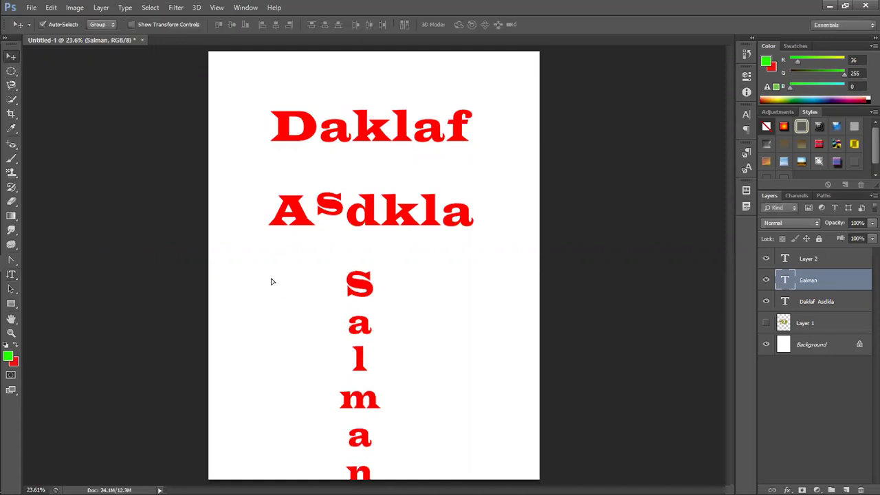
left_click_drag(366, 331, 245, 275)
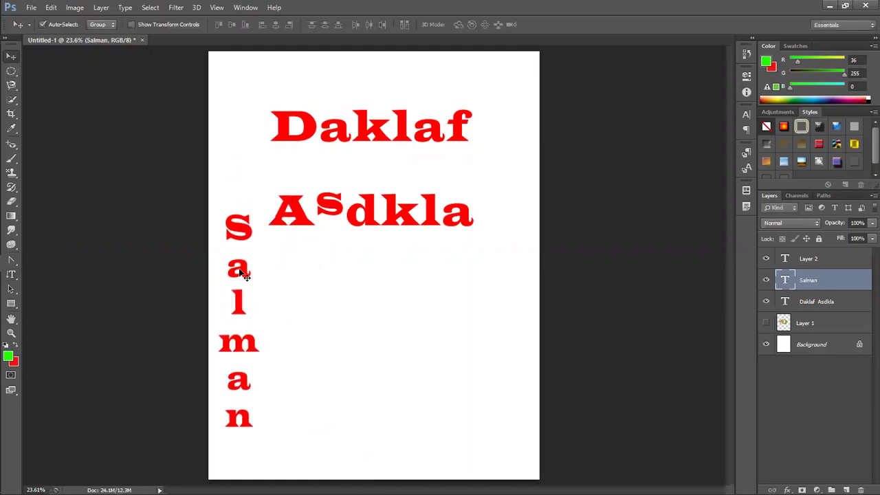
left_click_drag(11, 273, 51, 302)
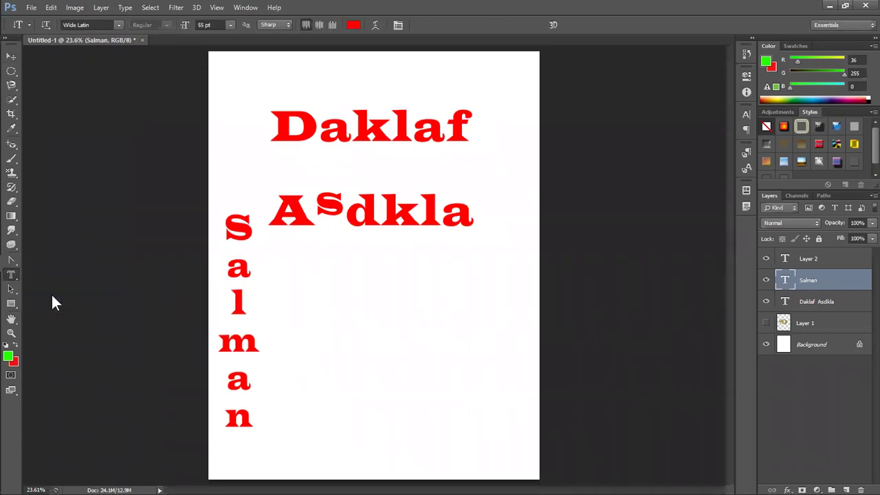
Type 'Sal' mid-page, rasterize the Salman layer, and paint grass brush strokes across the letters.
left_click(347, 304)
type("Sal")
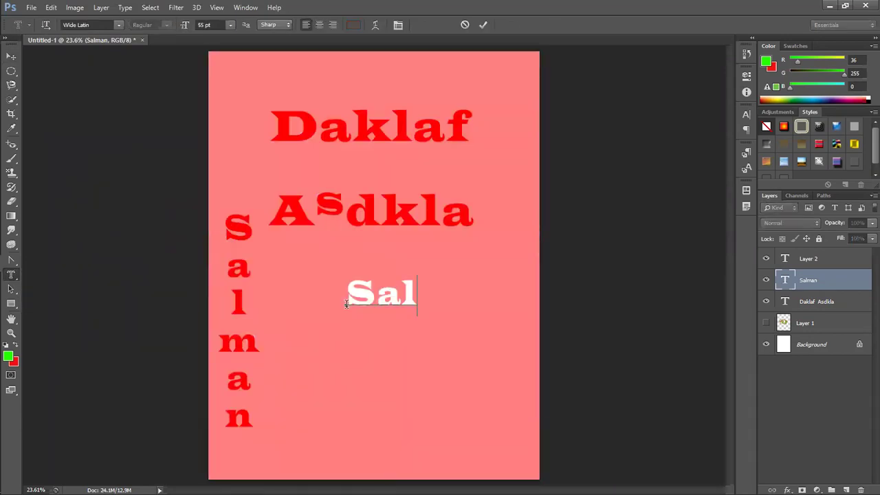
left_click(11, 55)
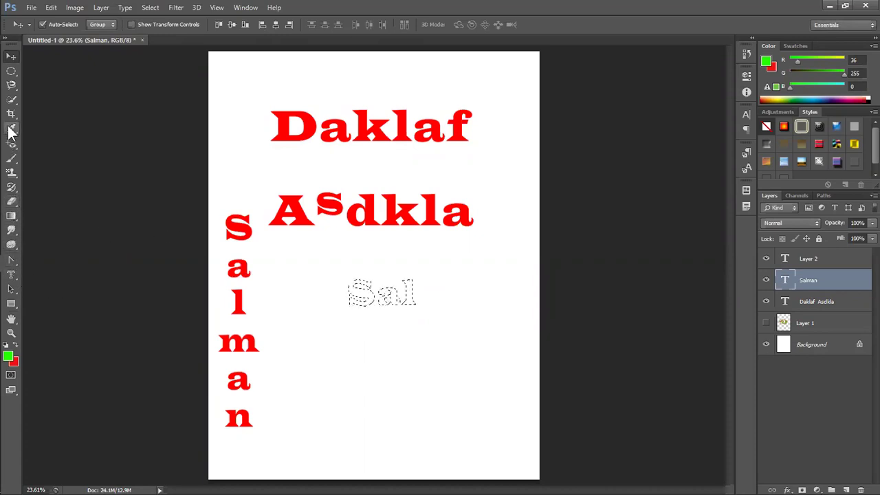
left_click(13, 158)
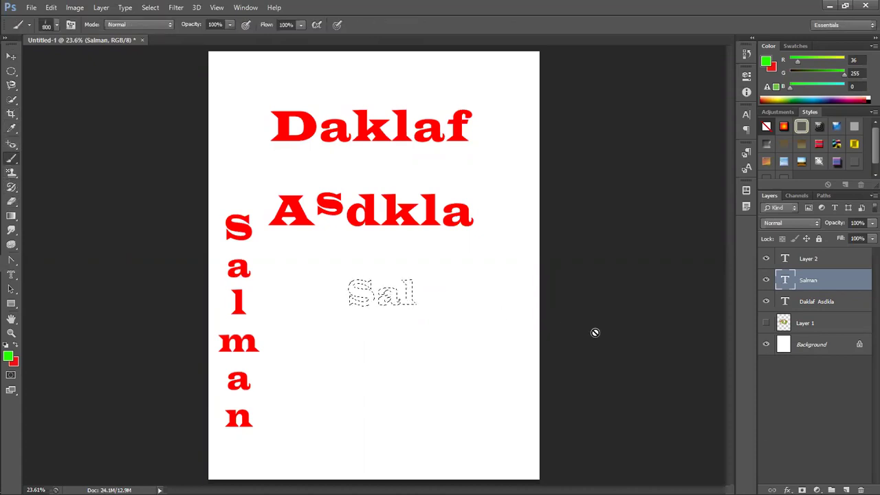
left_click(403, 307)
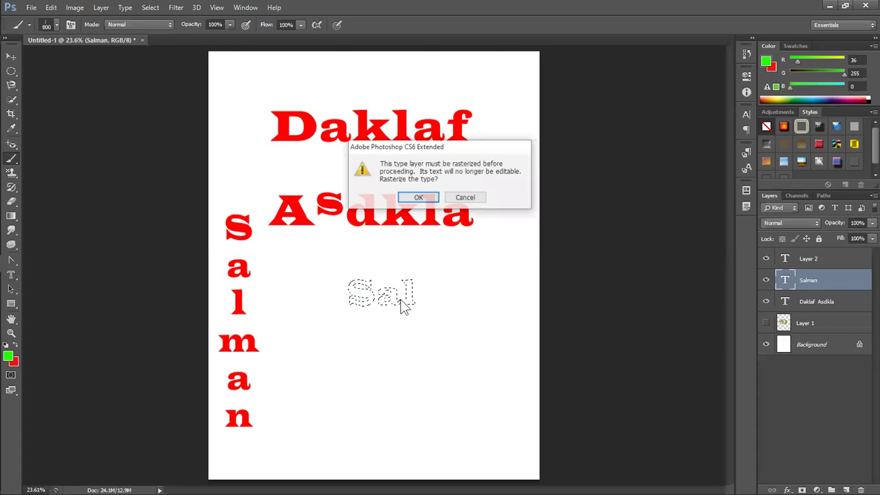
left_click(418, 197)
left_click_drag(300, 267, 352, 256)
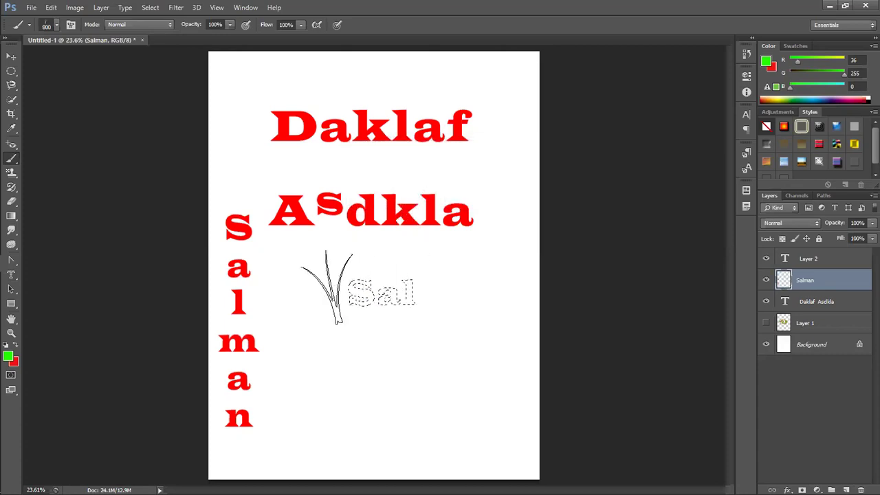
mouse_move(316, 284)
left_mouse_down()
mouse_move(461, 278)
mouse_move(302, 313)
left_mouse_up()
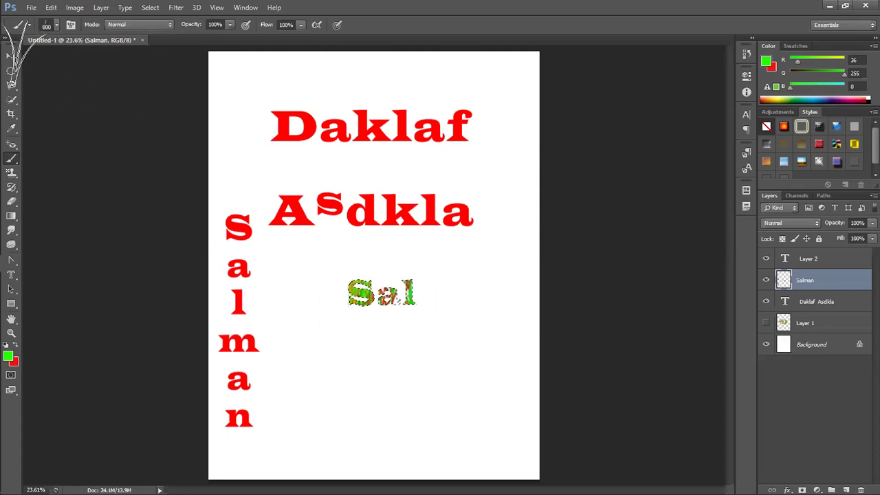
Deselect the Sal letters with Ctrl+D and delete the Salman layer.
left_click(11, 55)
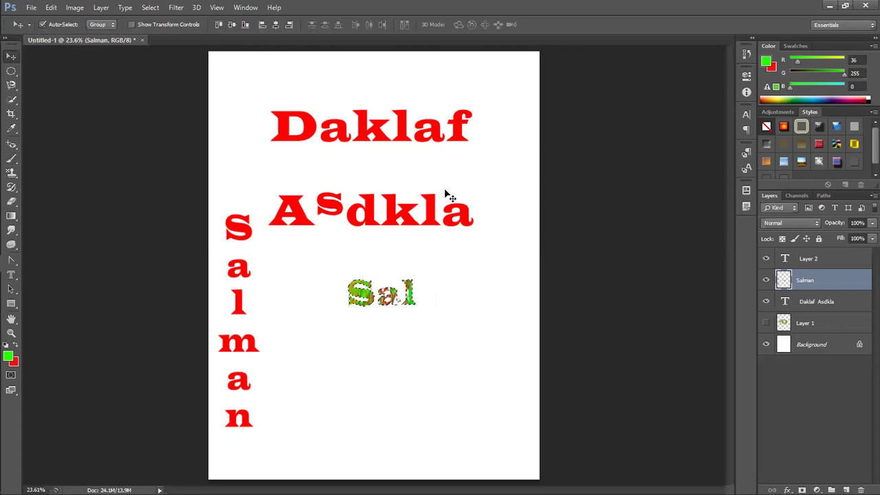
key("ctrl+d")
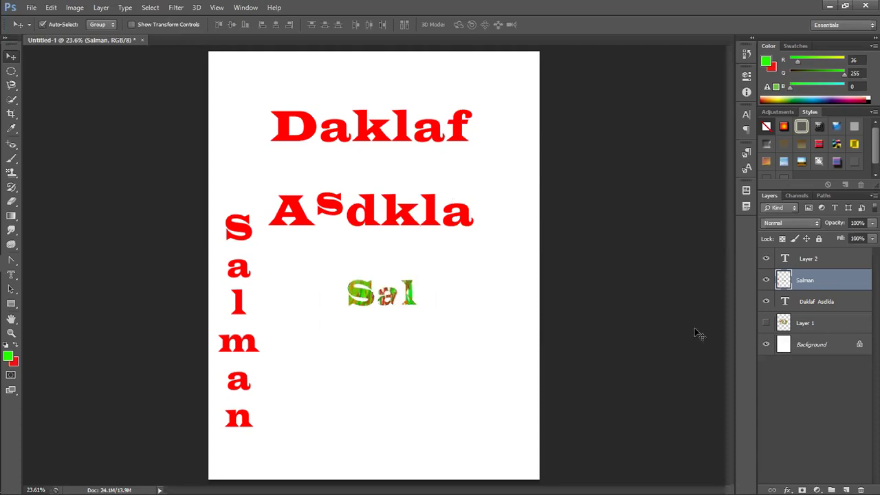
key("Delete")
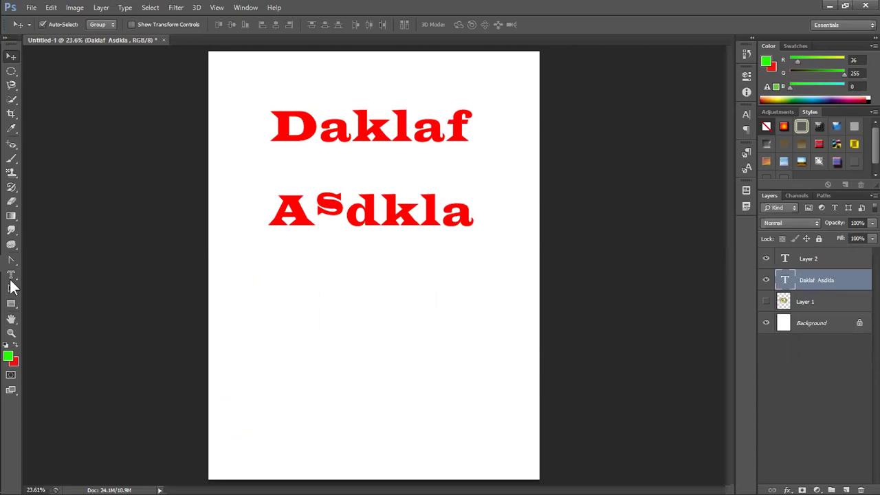
left_click(13, 275)
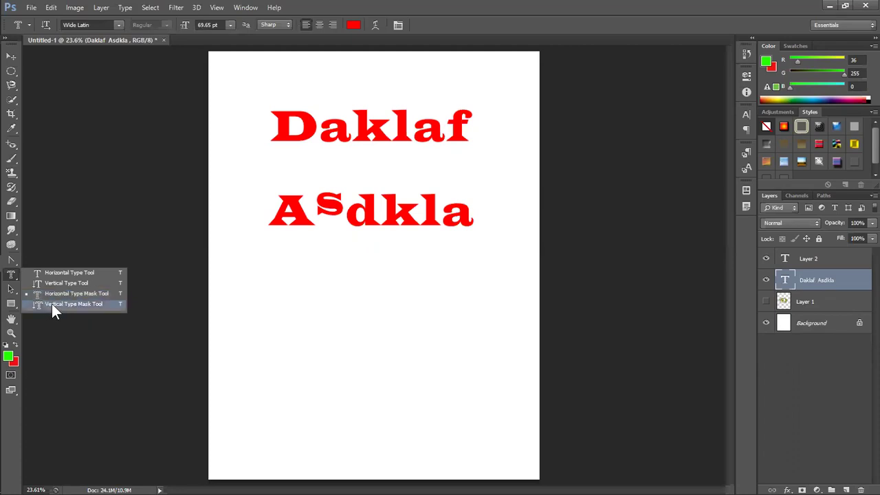
left_click(51, 304)
left_click(327, 275)
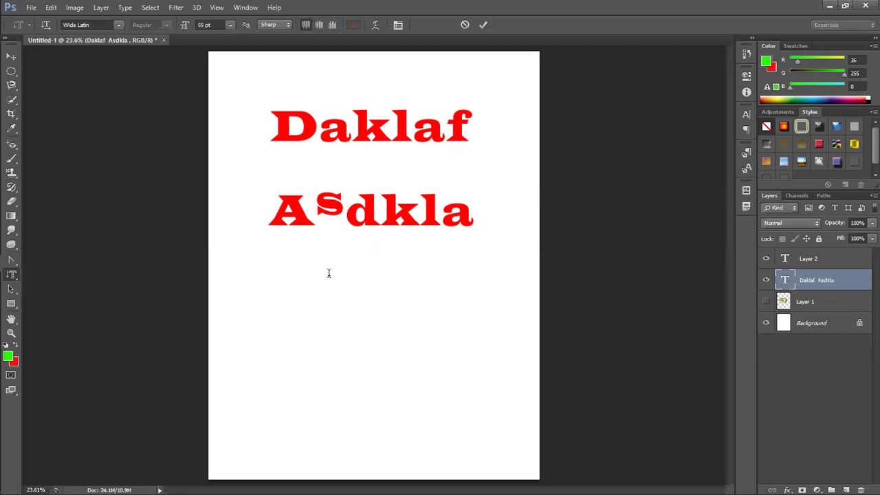
type("sakdl")
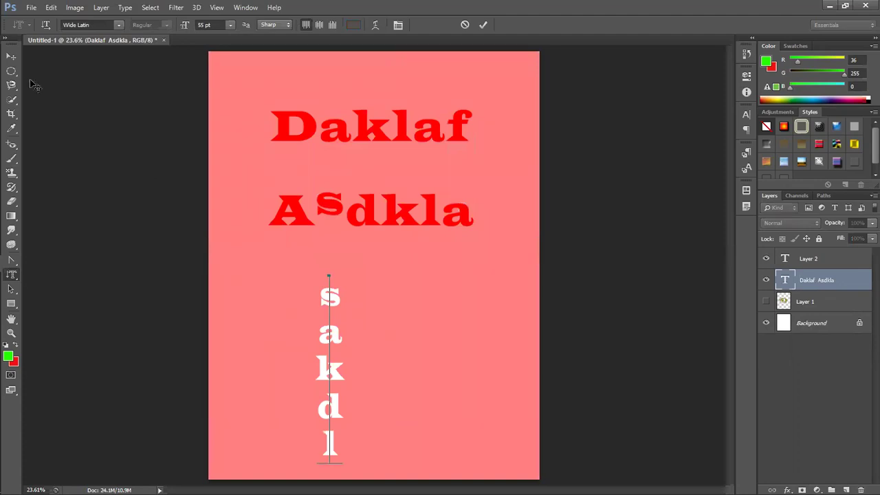
left_click(11, 56)
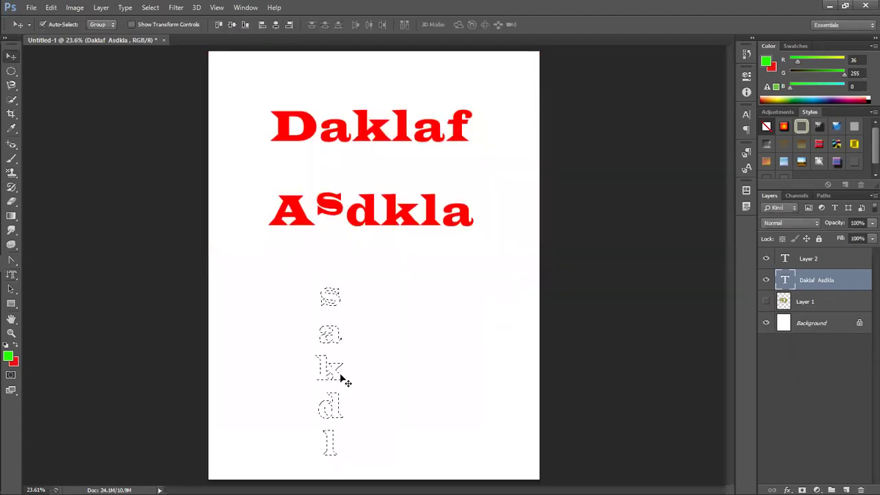
mouse_move(334, 369)
left_mouse_down()
mouse_move(346, 353)
mouse_move(330, 371)
left_mouse_up()
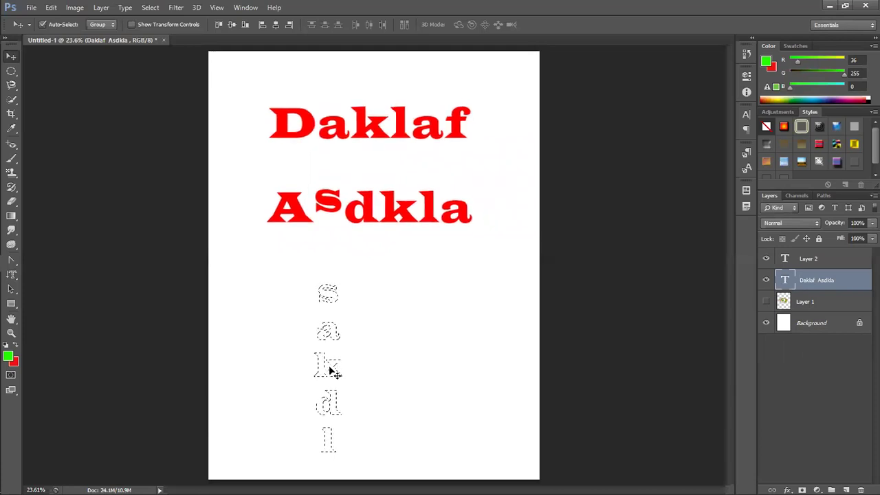
key("ctrl+d")
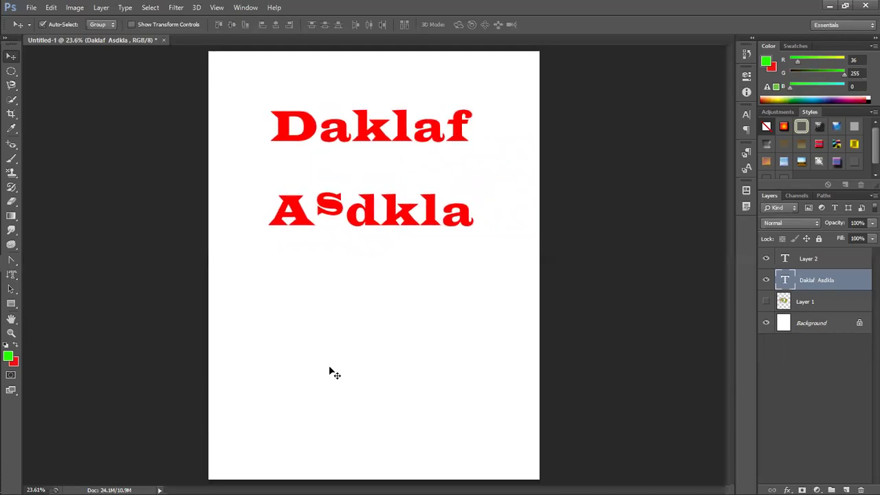
Try selecting paths around the heading with the Path Selection Tool.
left_click(13, 291)
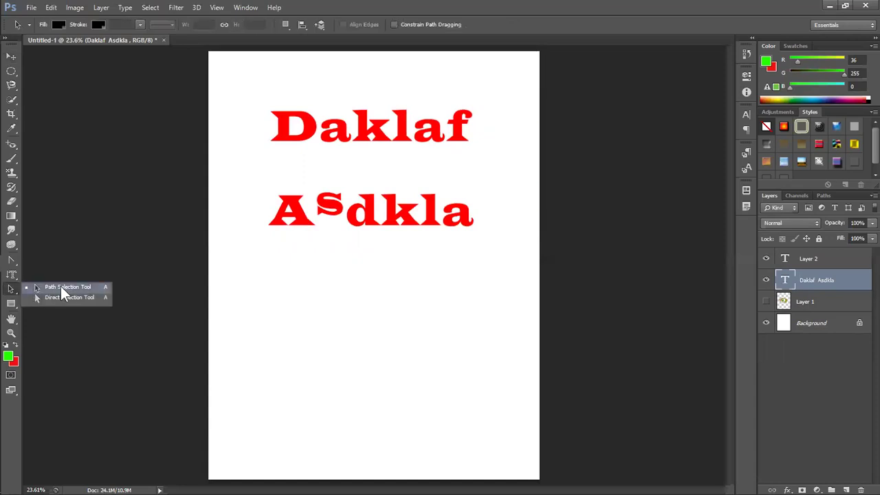
left_click(62, 288)
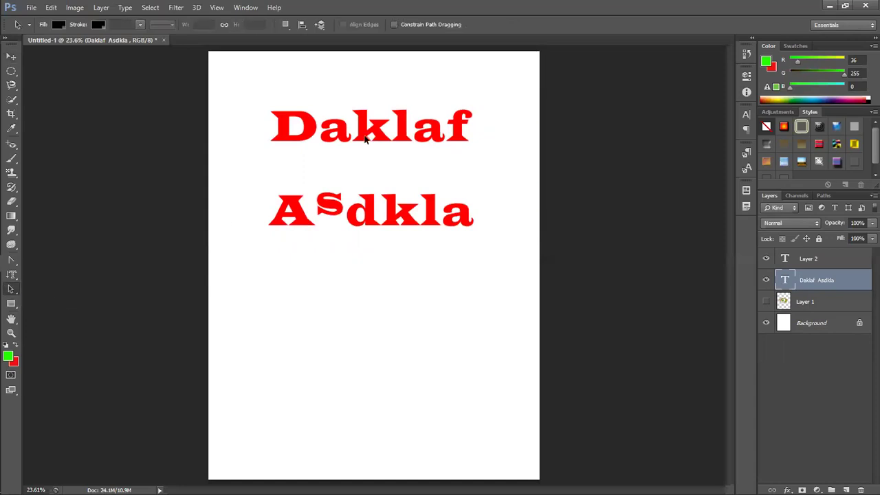
left_click_drag(453, 137, 285, 201)
left_click_drag(11, 261, 54, 259)
Draw a closed five-point pen path below the text, curved at lower right, and shift it up-right.
left_click(299, 279)
left_click(459, 275)
left_click_drag(485, 353, 485, 366)
left_click(329, 388)
left_click(263, 299)
left_click(300, 279)
key("Return")
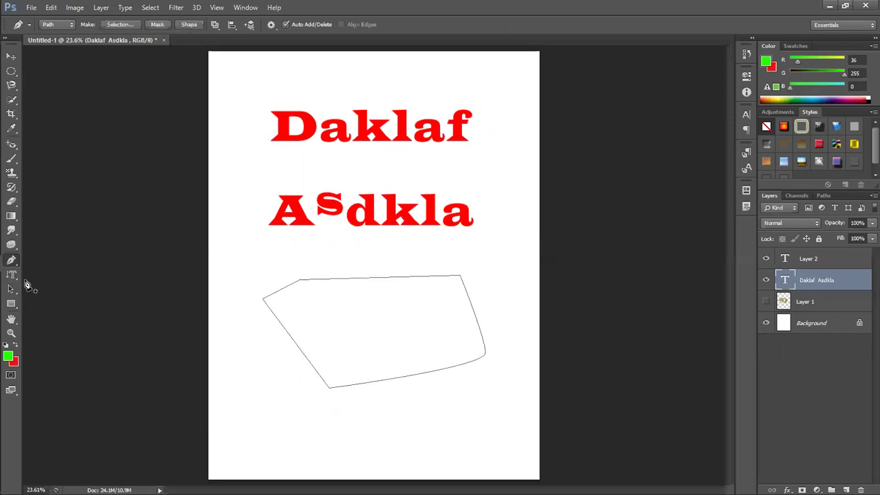
left_click(11, 289)
mouse_move(458, 279)
left_mouse_down()
mouse_move(517, 207)
mouse_move(481, 272)
mouse_move(469, 264)
left_mouse_up()
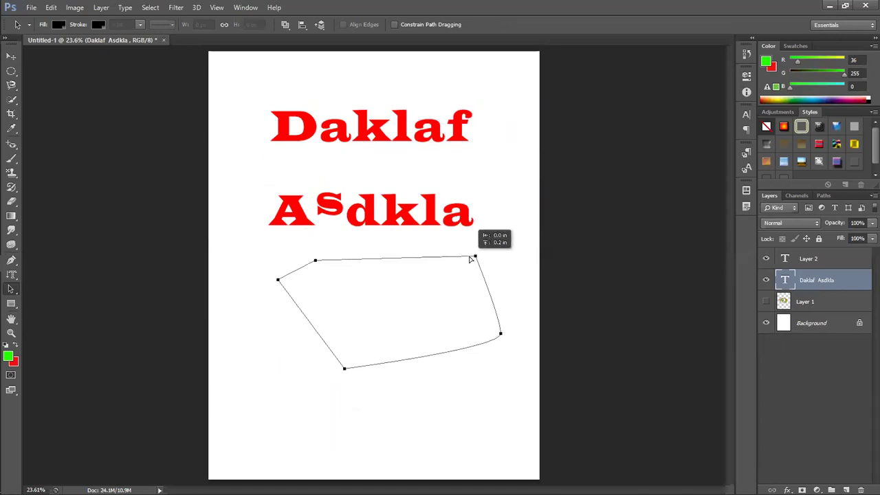
Show the Work Path in the Paths panel, nudge the path left, and pull its left anchor inward.
left_click(824, 195)
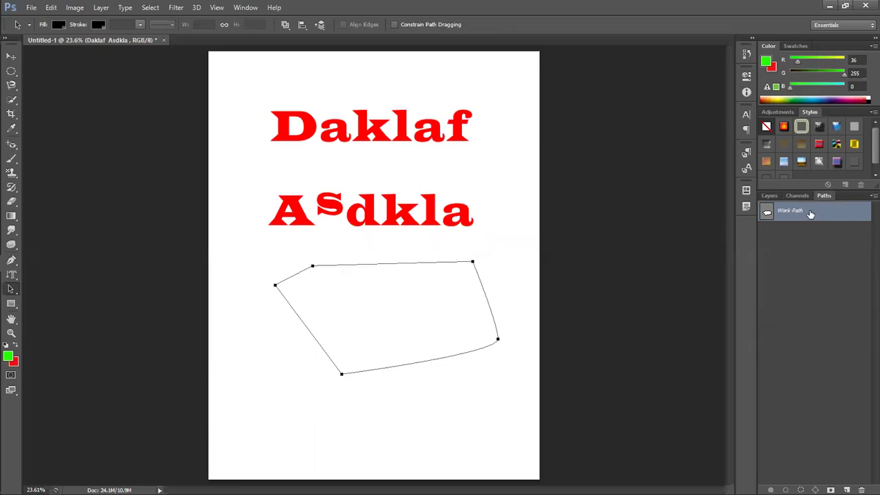
left_click(768, 196)
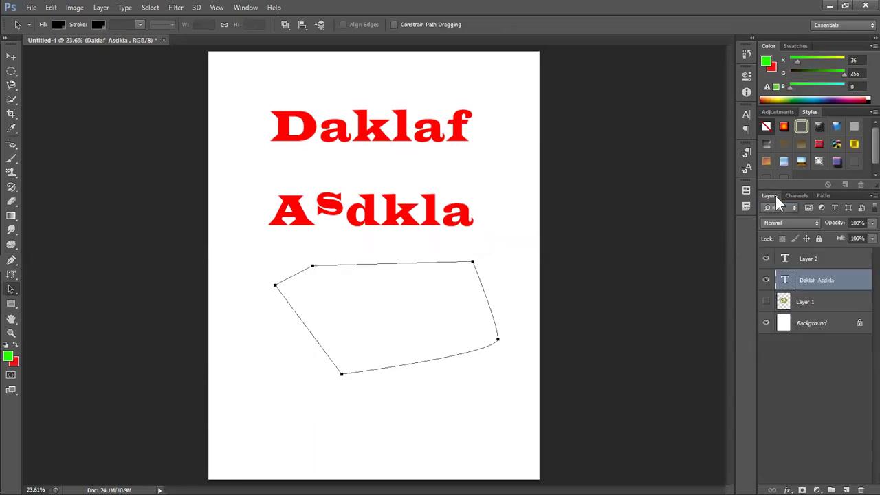
left_click(823, 196)
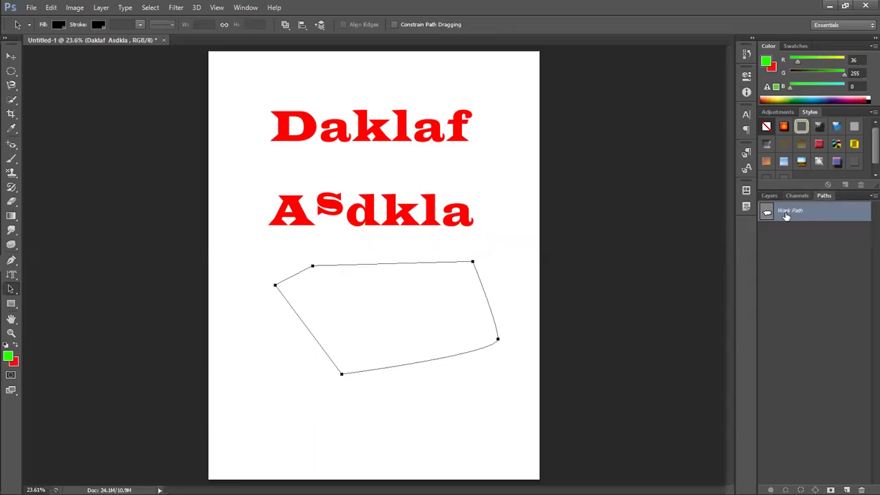
left_click_drag(457, 279, 435, 285)
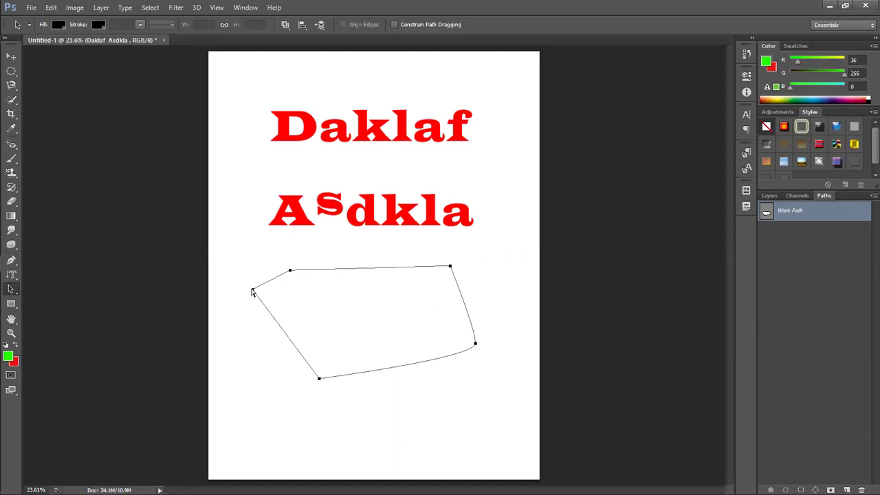
left_click_drag(252, 289, 285, 303)
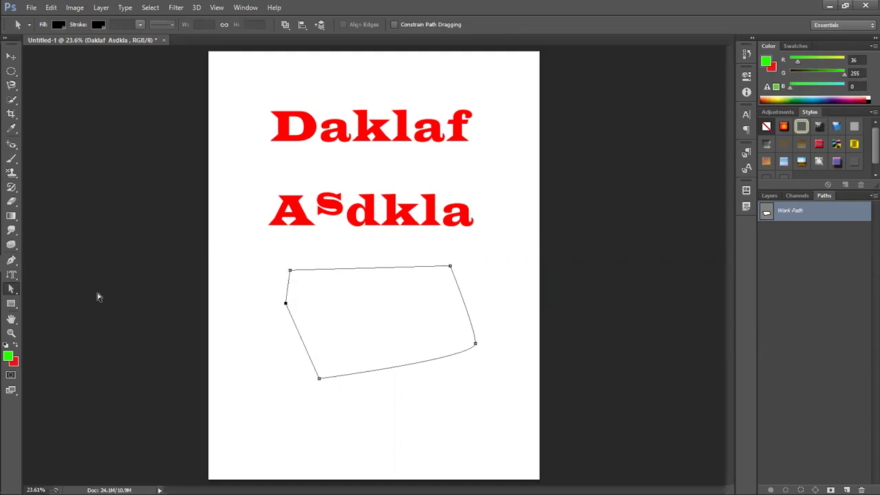
right_click(10, 291)
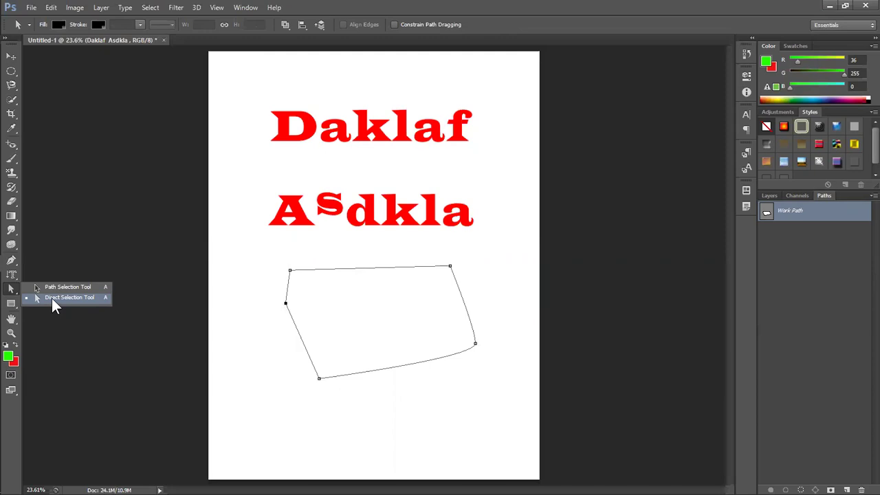
Reshape the path's top-left, bottom-left, right and top-right anchors with the Direct Selection Tool.
left_click(51, 298)
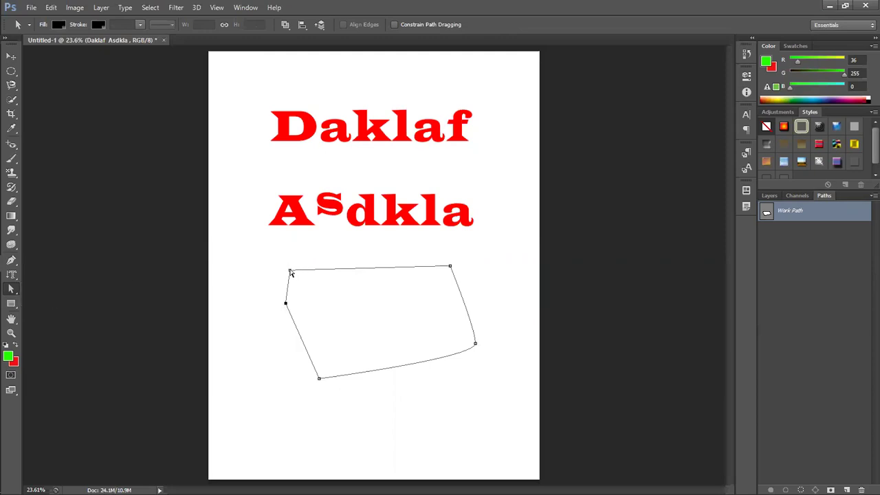
mouse_move(291, 273)
left_mouse_down()
mouse_move(358, 246)
mouse_move(337, 260)
left_mouse_up()
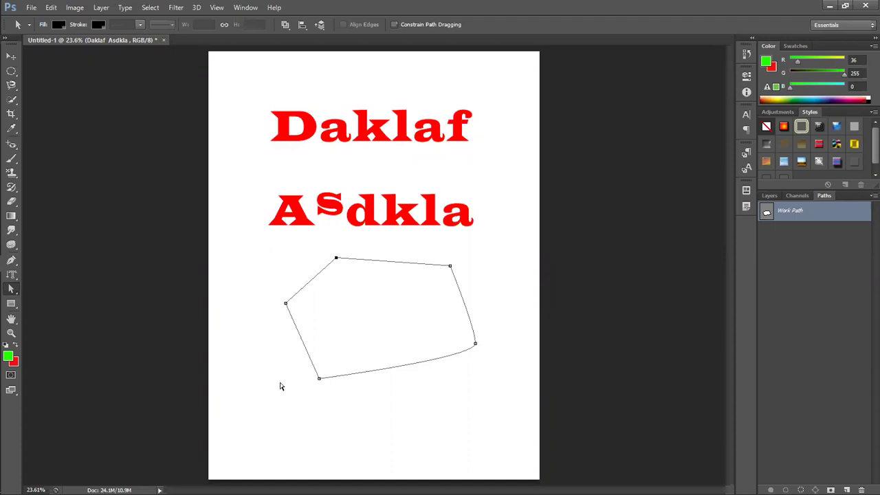
left_click_drag(319, 378, 331, 417)
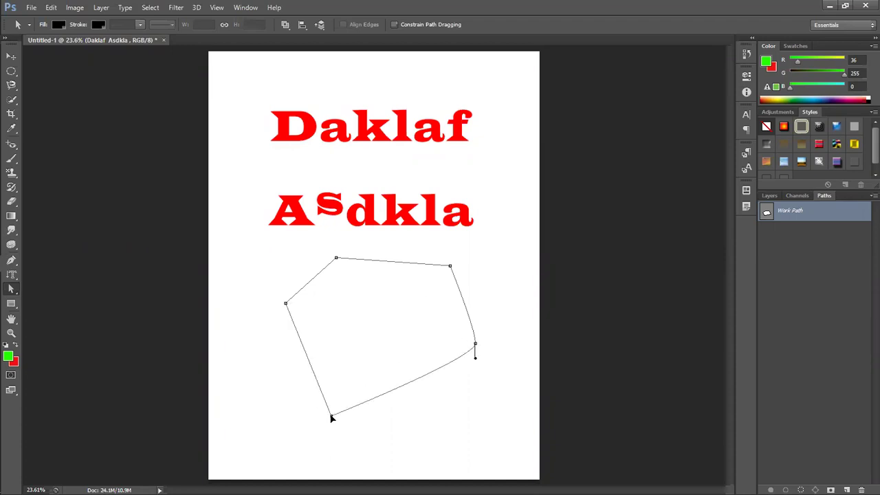
mouse_move(474, 346)
left_mouse_down()
mouse_move(491, 345)
mouse_move(520, 387)
mouse_move(442, 359)
mouse_move(448, 346)
left_mouse_up()
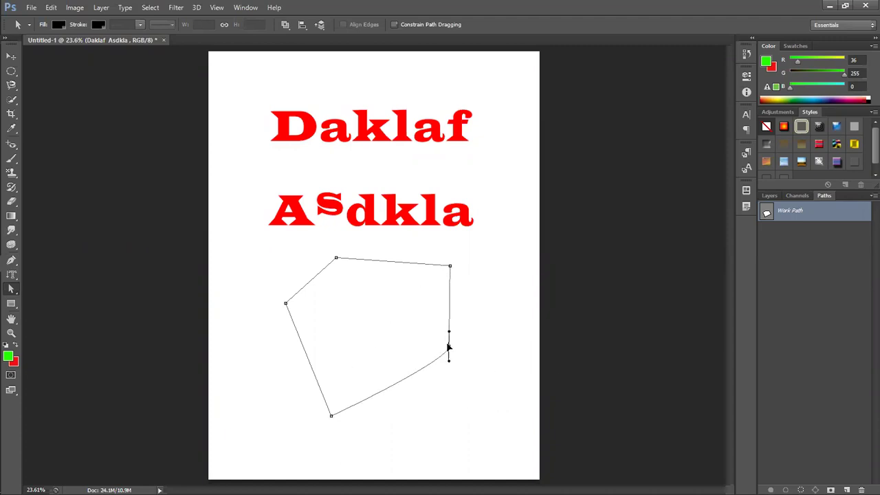
left_click_drag(450, 265, 456, 255)
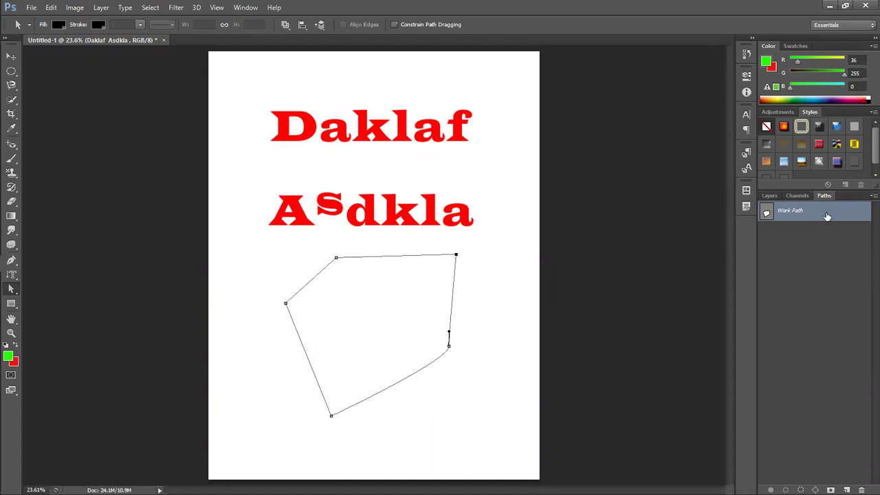
left_click(521, 293)
Delete the Work Path from the Paths panel.
left_click(9, 58)
left_click(243, 140)
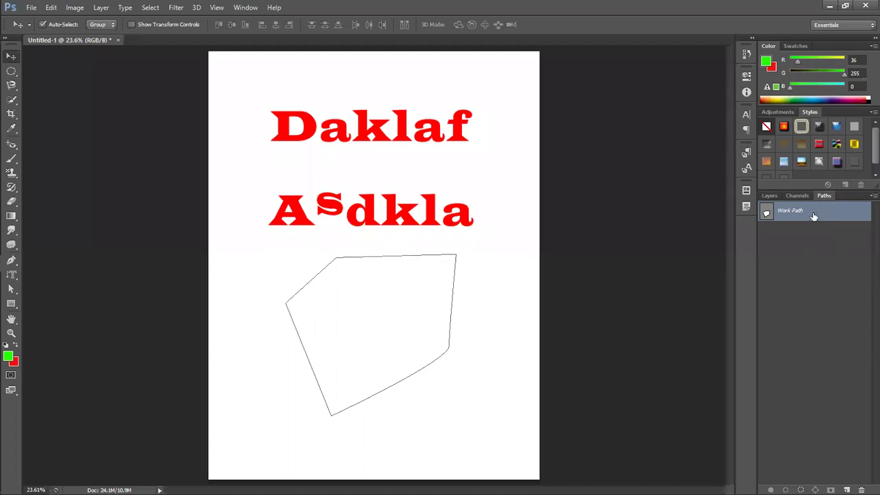
key("Delete")
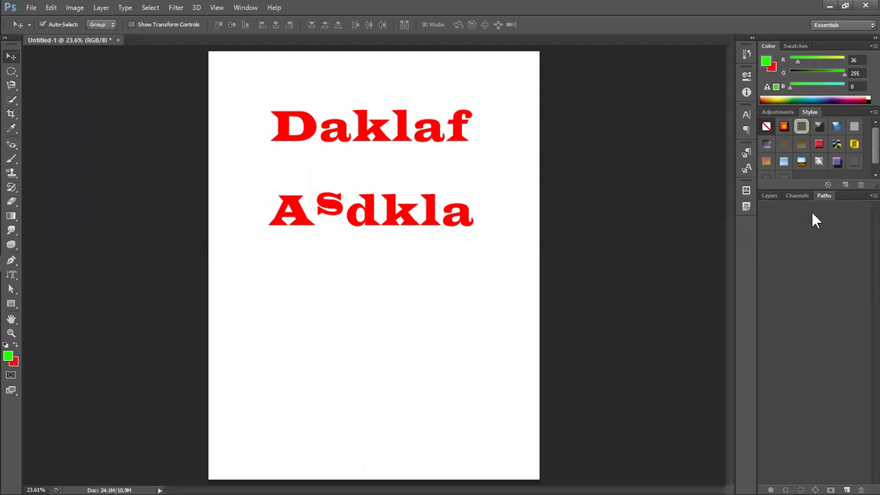
Draw three tall green rectangles below the Daklaf Asdkla text with the Rectangle Tool.
left_click(769, 195)
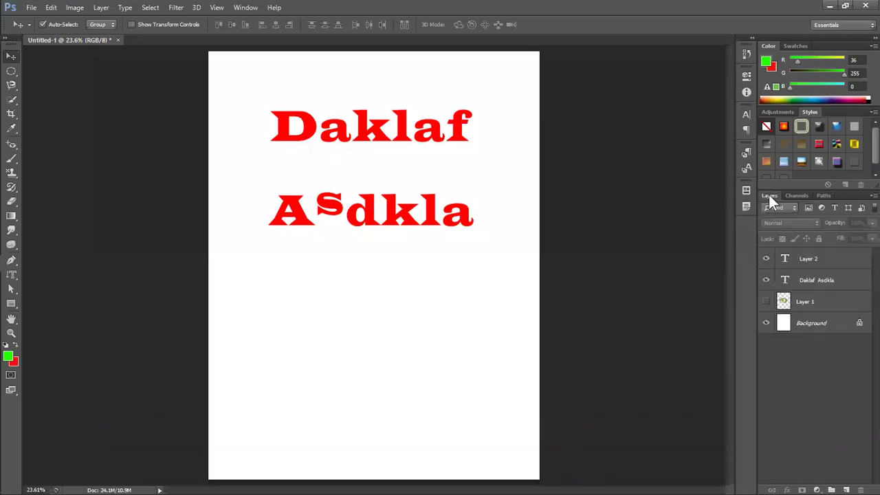
left_click(831, 283)
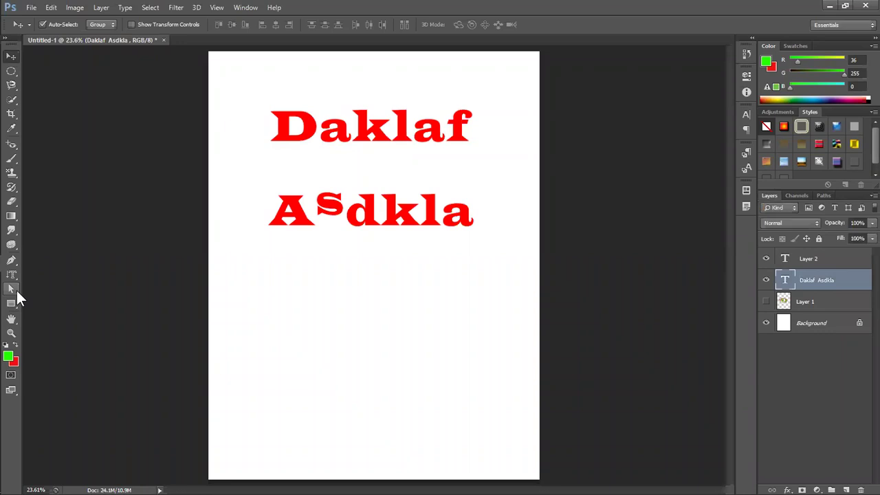
left_click(11, 290)
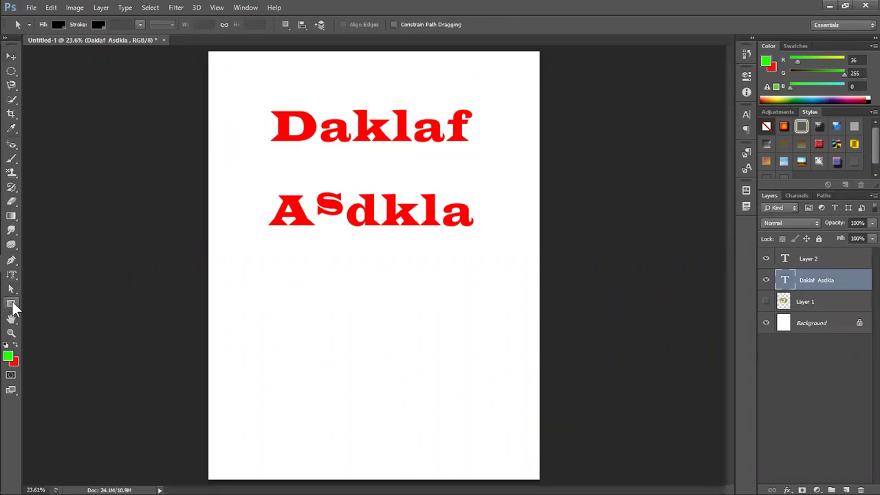
left_click(12, 303)
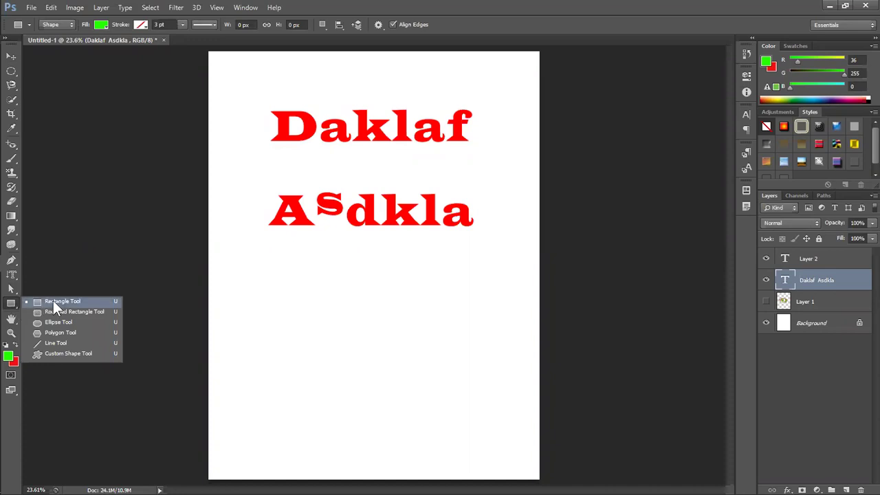
left_click(52, 300)
left_click_drag(291, 263, 375, 409)
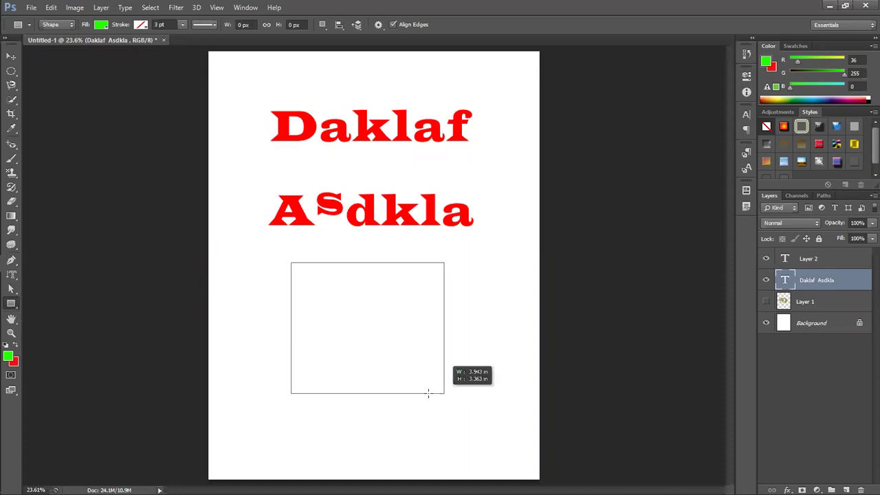
left_click_drag(499, 269, 442, 393)
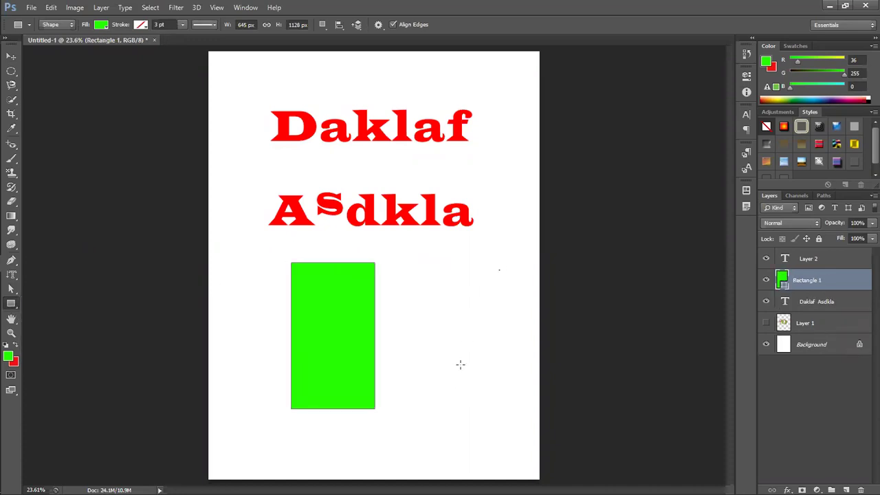
left_click_drag(386, 286, 426, 403)
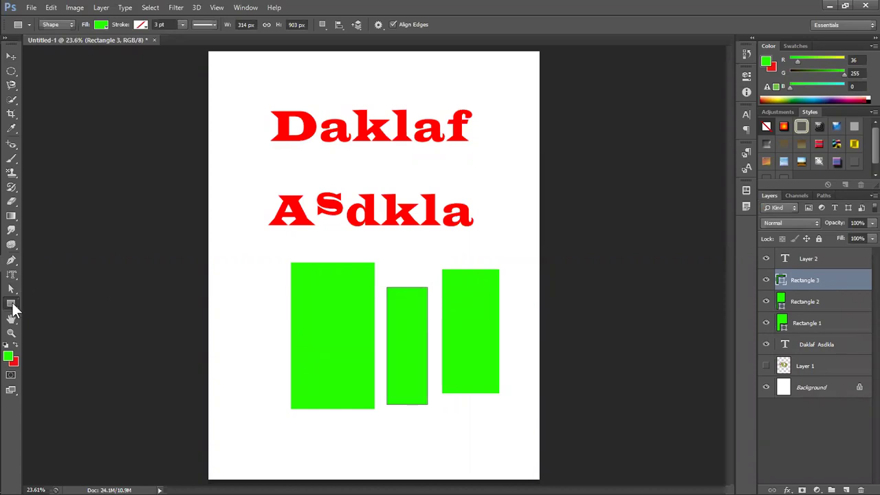
Draw a wide green rounded rectangle over the Asdkla line.
right_click(11, 305)
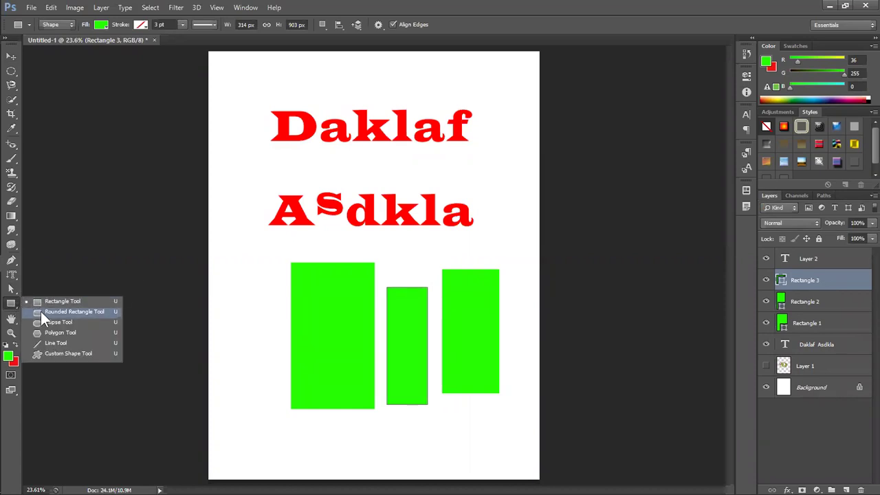
left_click(49, 312)
left_click_drag(474, 216, 250, 154)
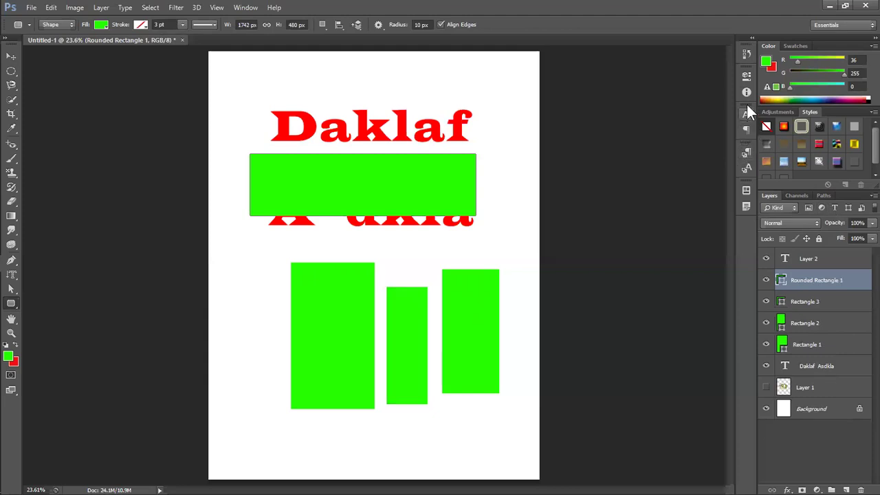
Browse the docked panels: Properties, Info, Character, Paragraph, styles, Adjustments and Swatches.
left_click(746, 79)
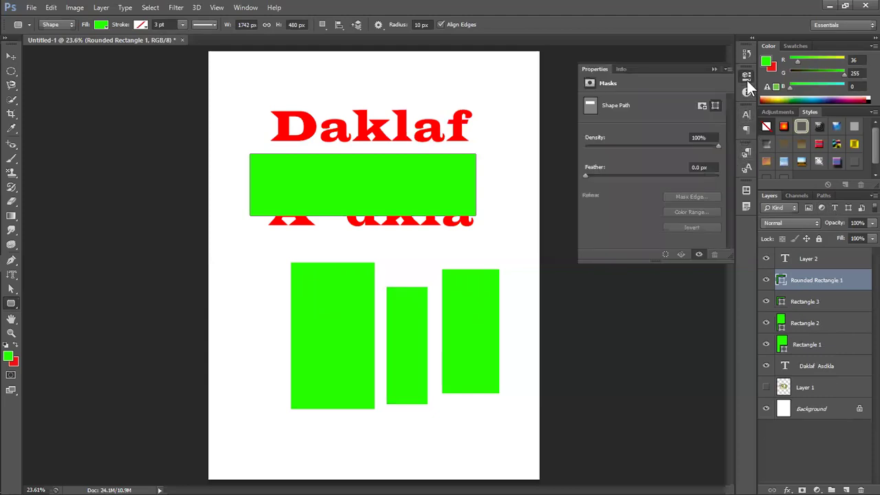
left_click(621, 69)
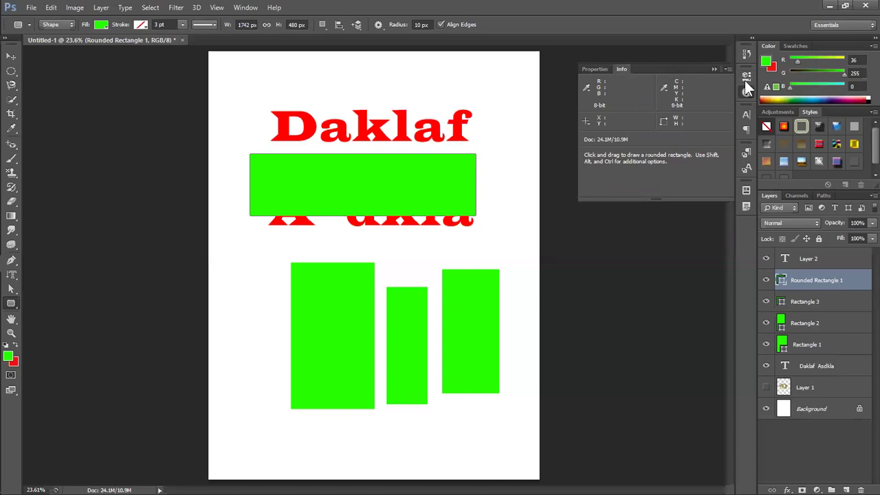
left_click(747, 77)
left_click(746, 114)
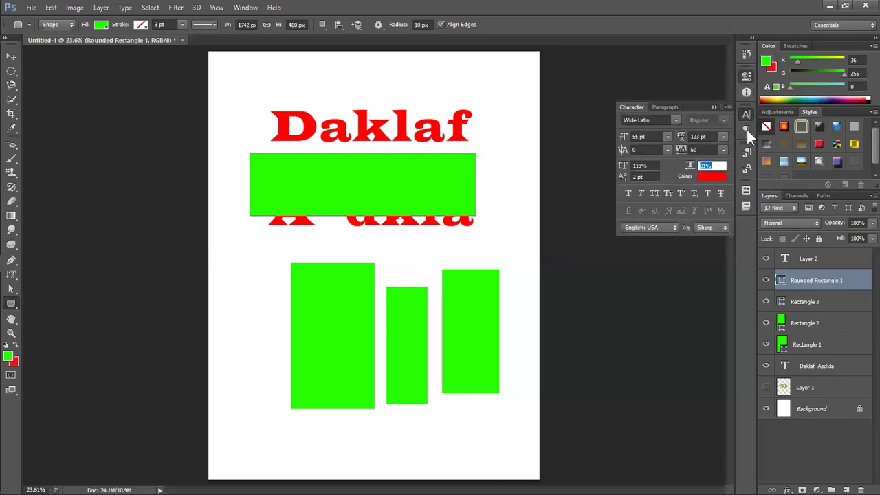
left_click(664, 107)
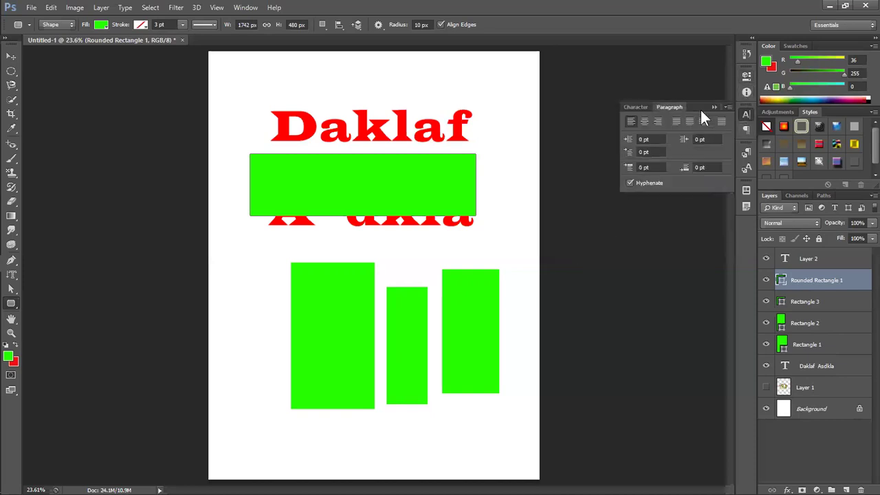
left_click(748, 151)
left_click(743, 167)
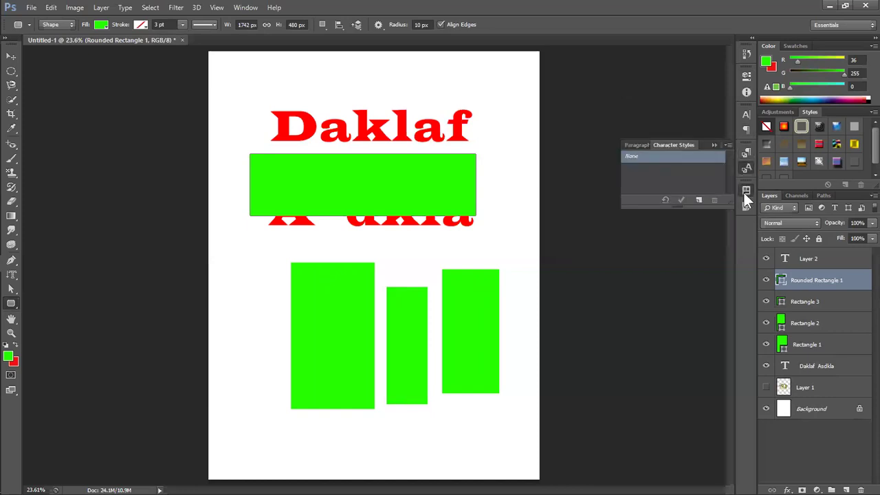
left_click(744, 206)
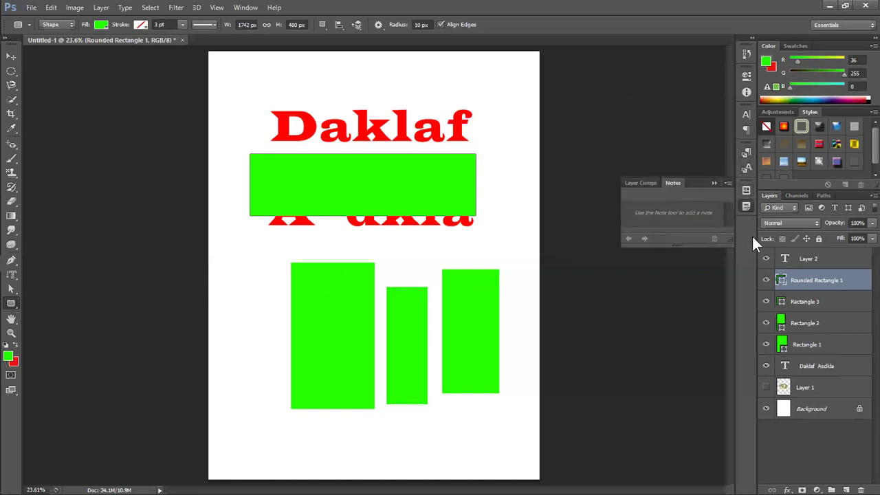
left_click(778, 111)
left_click(789, 46)
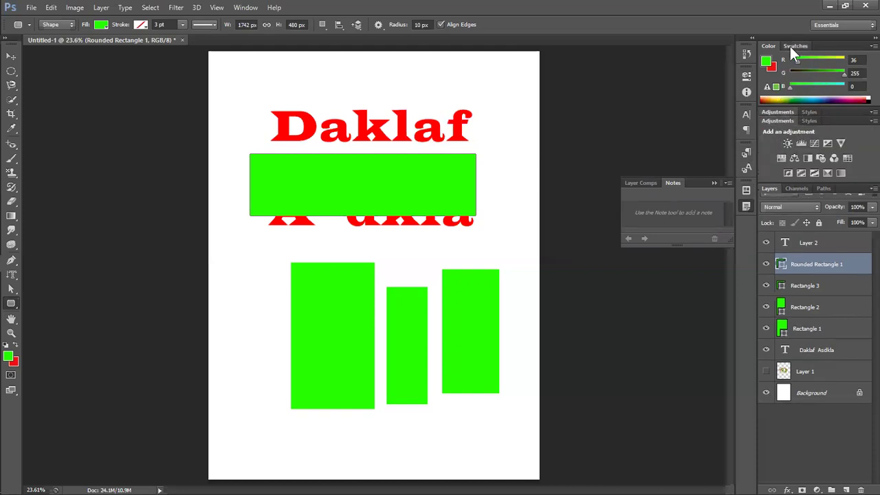
left_click(768, 45)
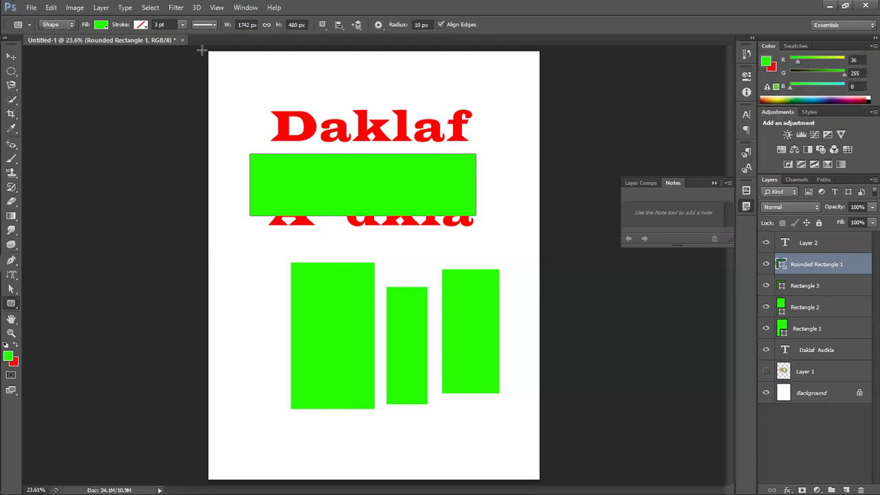
Reopen the Properties, Styles and Swatches panels from the Window menu.
left_click(249, 9)
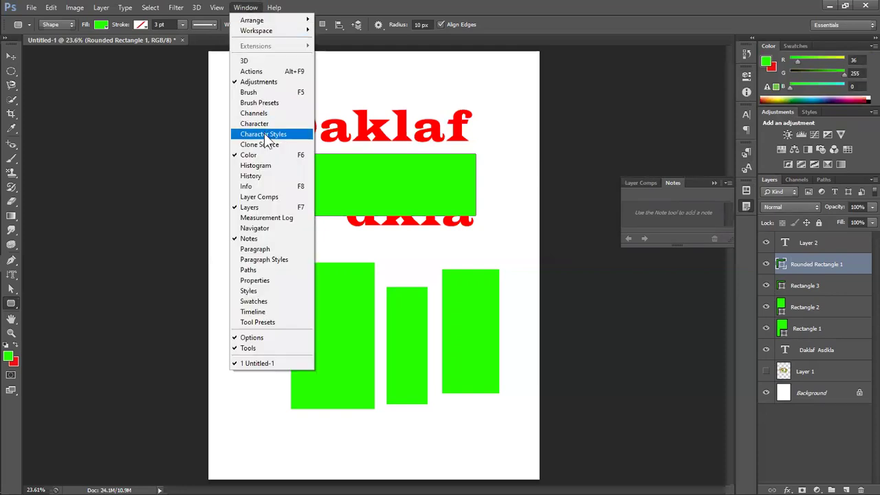
left_click(256, 281)
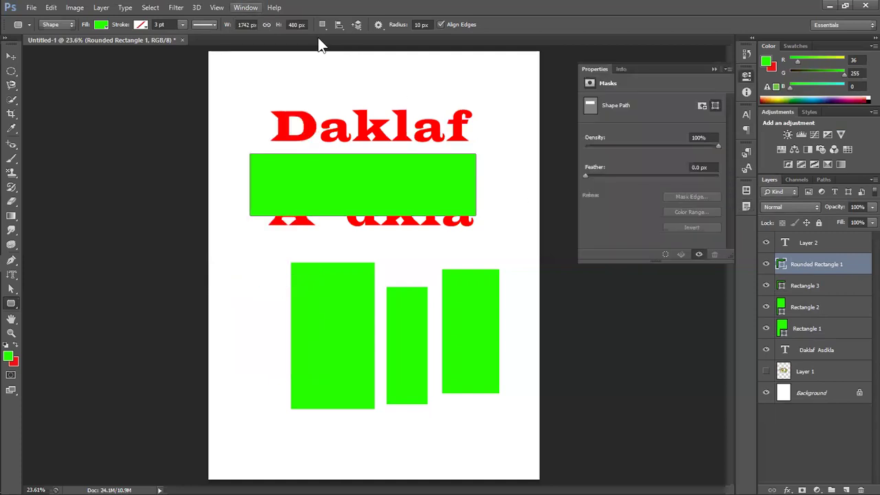
left_click(246, 8)
left_click(249, 291)
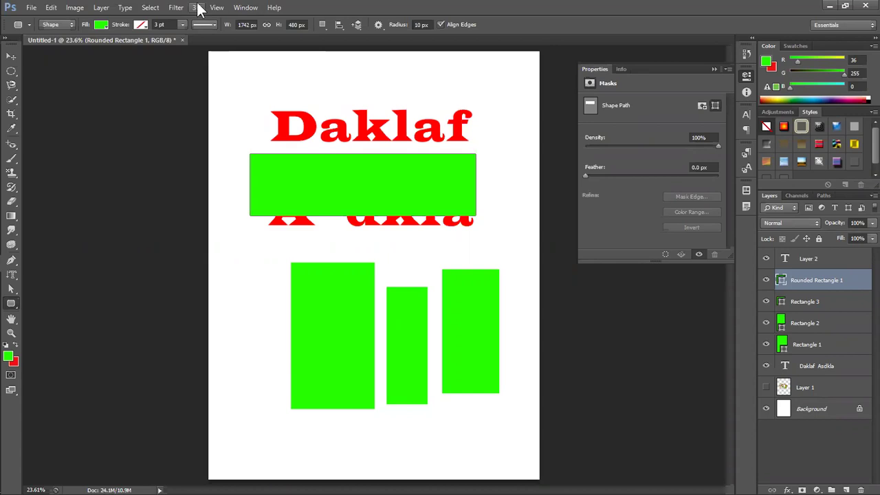
left_click(246, 7)
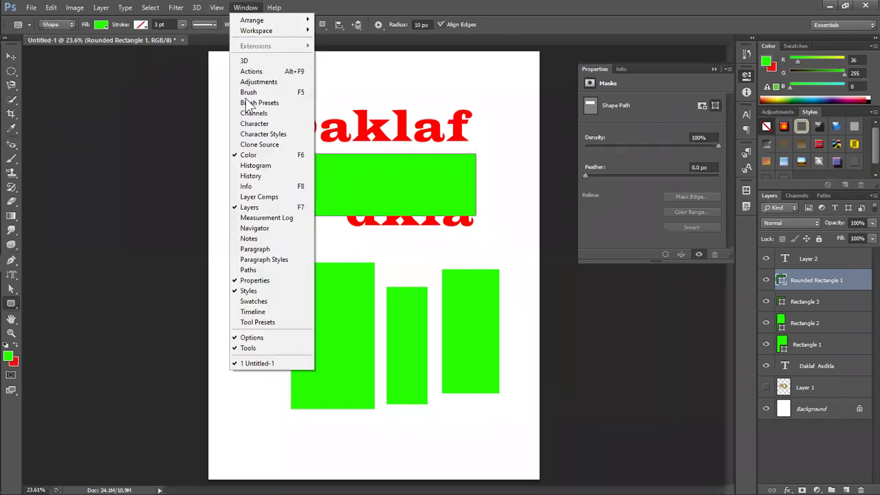
left_click(267, 301)
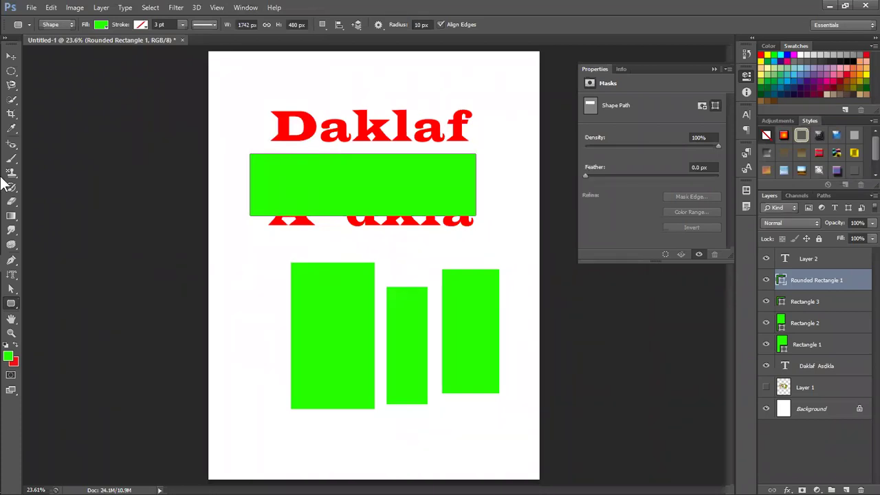
left_click(829, 5)
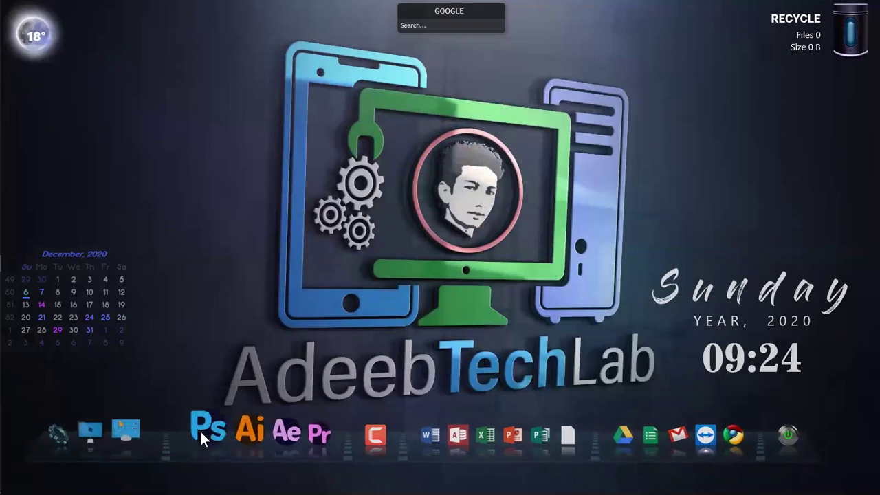
left_click(202, 433)
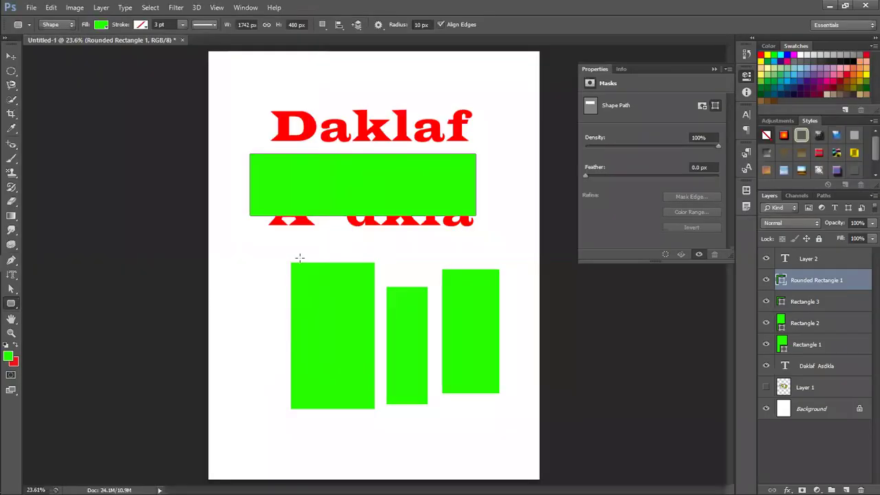
left_click(831, 5)
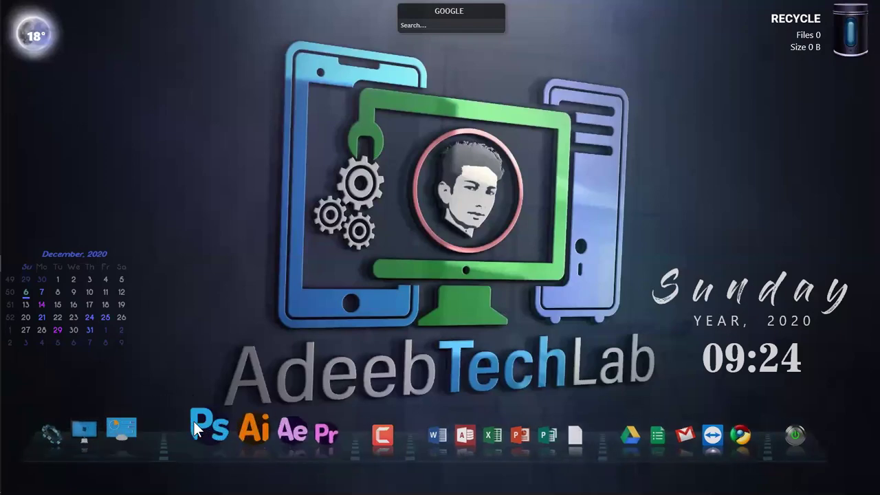
left_click(194, 423)
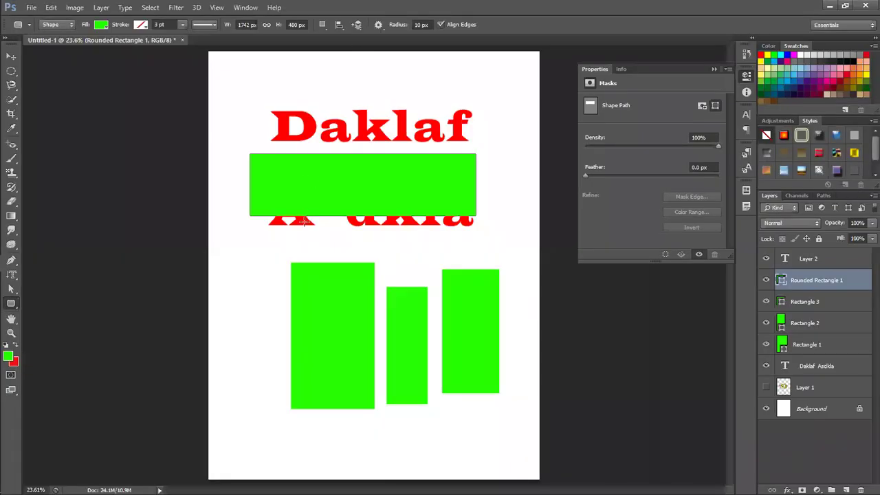
mouse_move(17, 82)
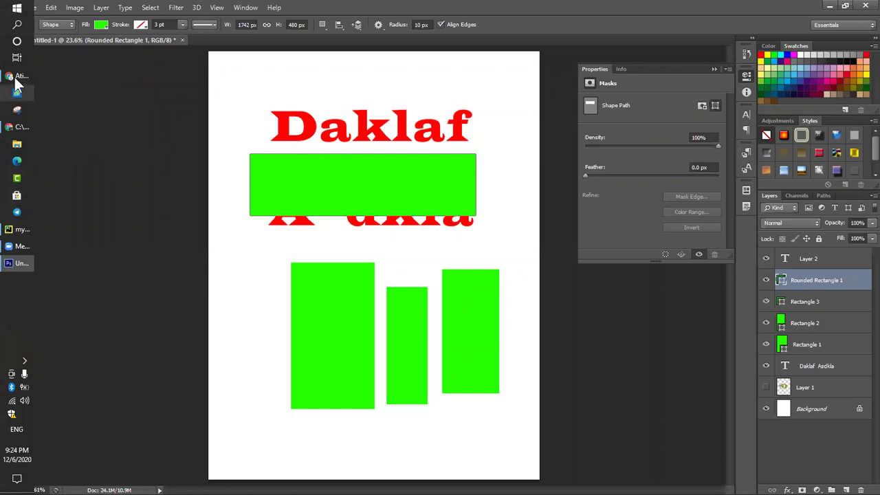
left_click(19, 146)
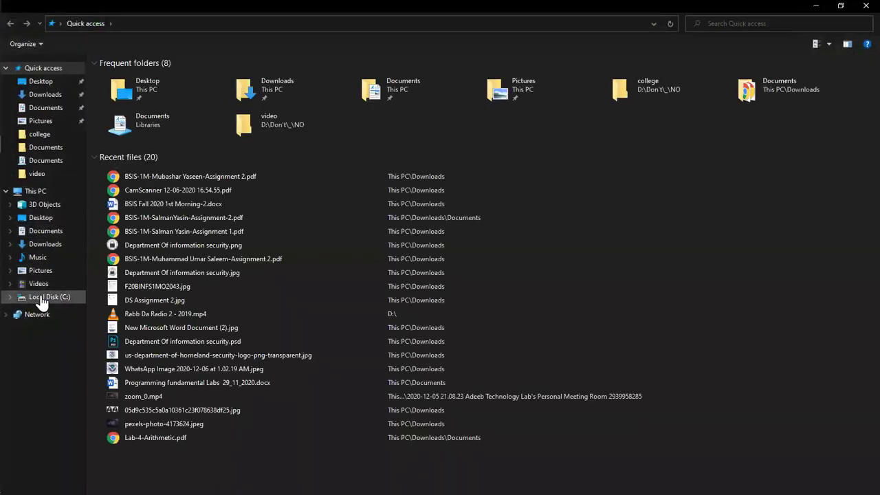
left_click(42, 297)
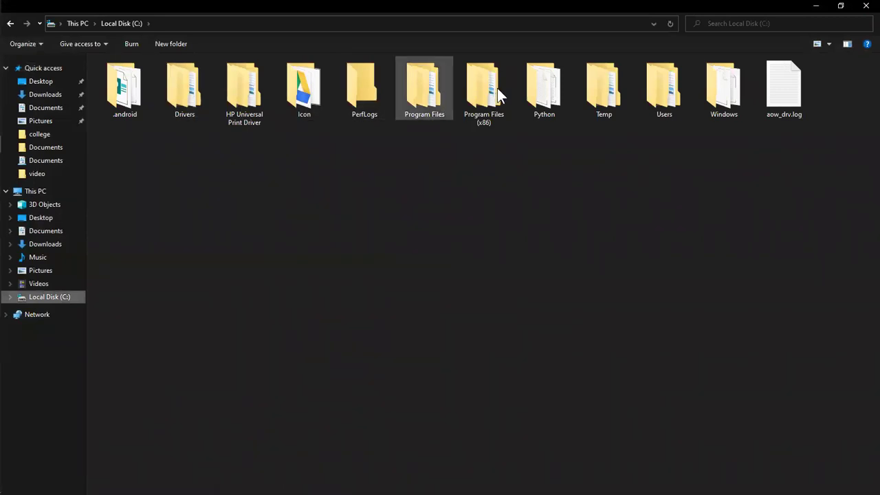
double_click(429, 88)
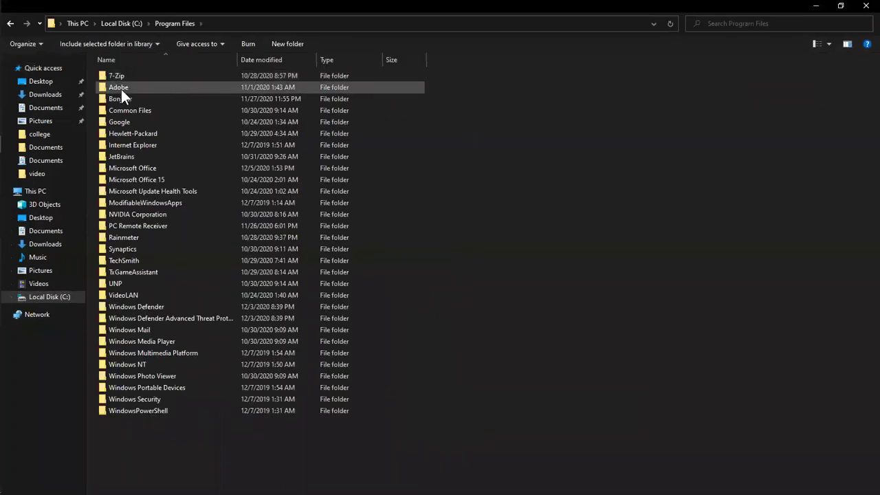
double_click(134, 88)
double_click(136, 121)
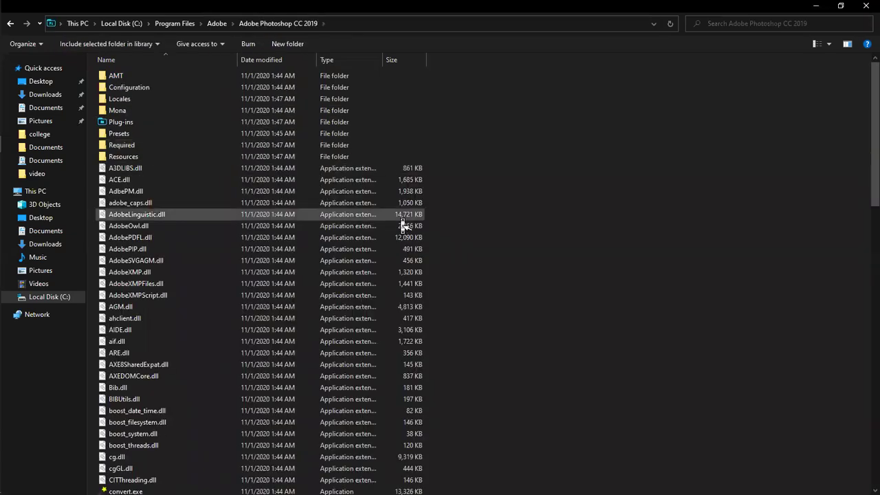
scroll(399, 220, "down", 10)
scroll(400, 220, "down", 2)
scroll(400, 219, "down", 2)
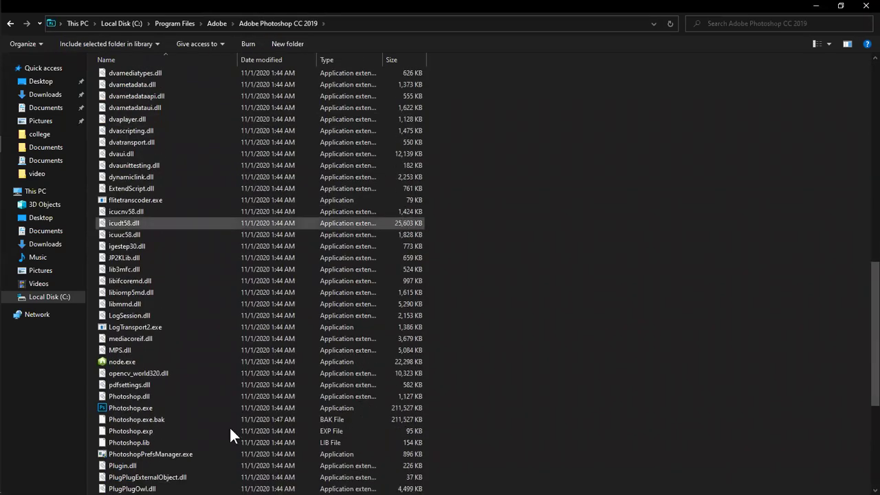
double_click(165, 406)
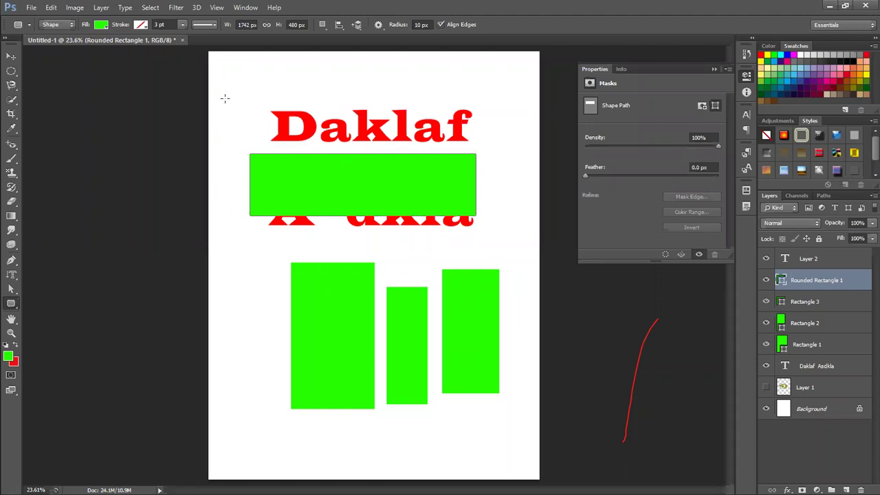
left_click_drag(228, 85, 409, 139)
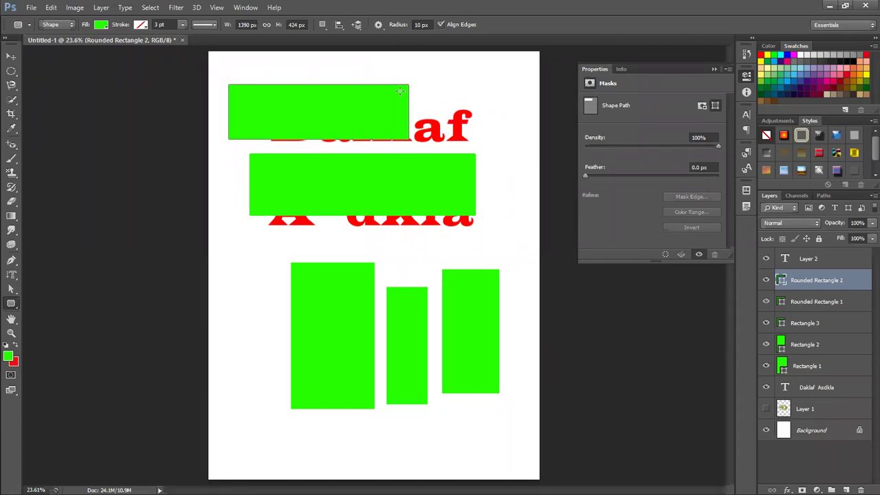
left_click(620, 70)
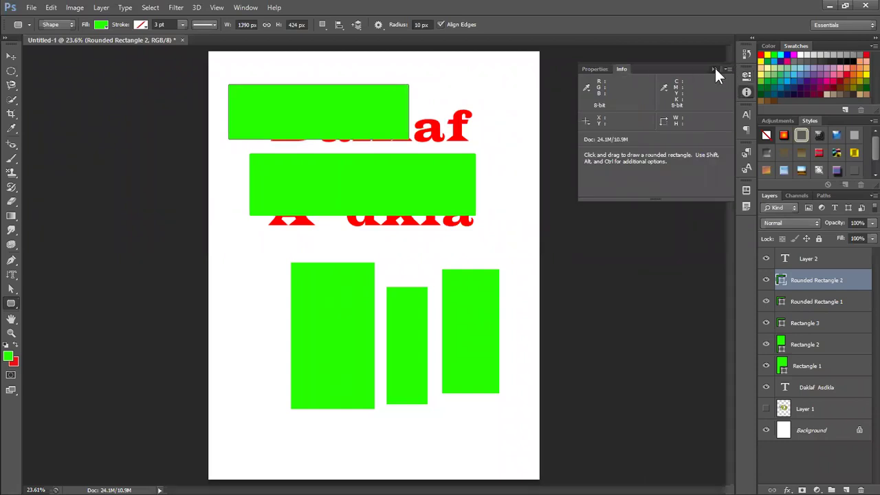
left_click(713, 69)
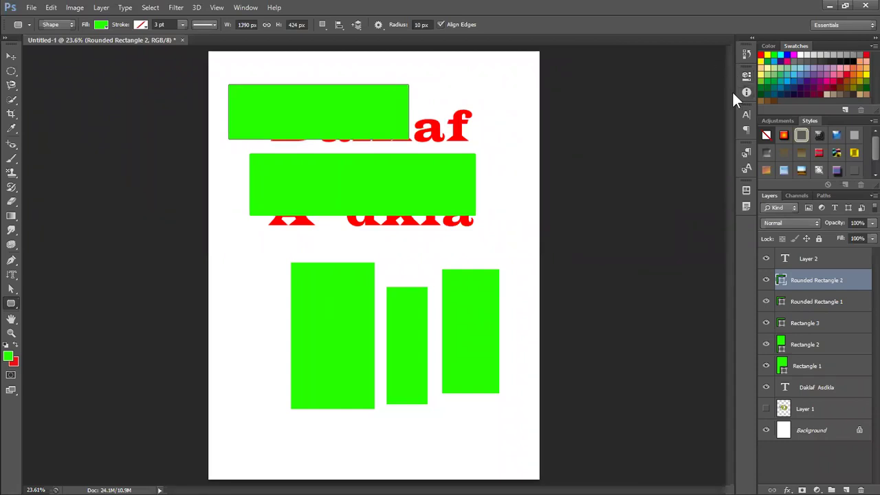
left_click(742, 189)
left_click(323, 25)
left_click(322, 26)
left_click(358, 26)
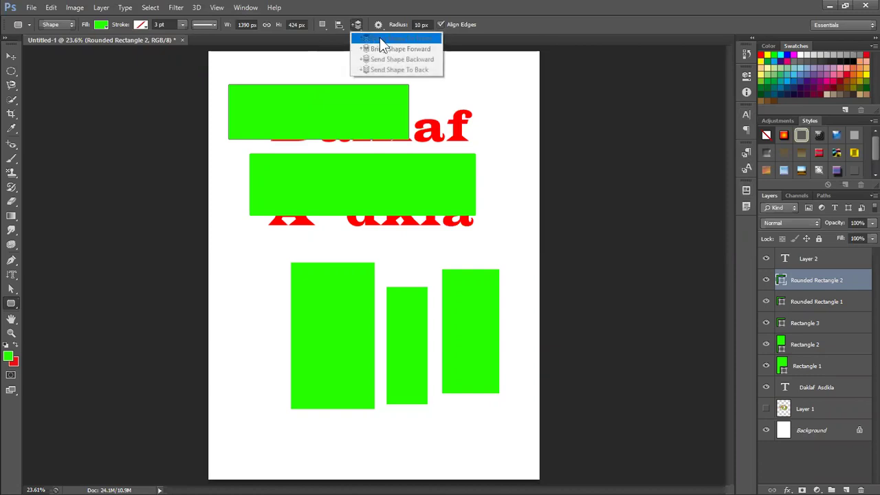
left_click(348, 21)
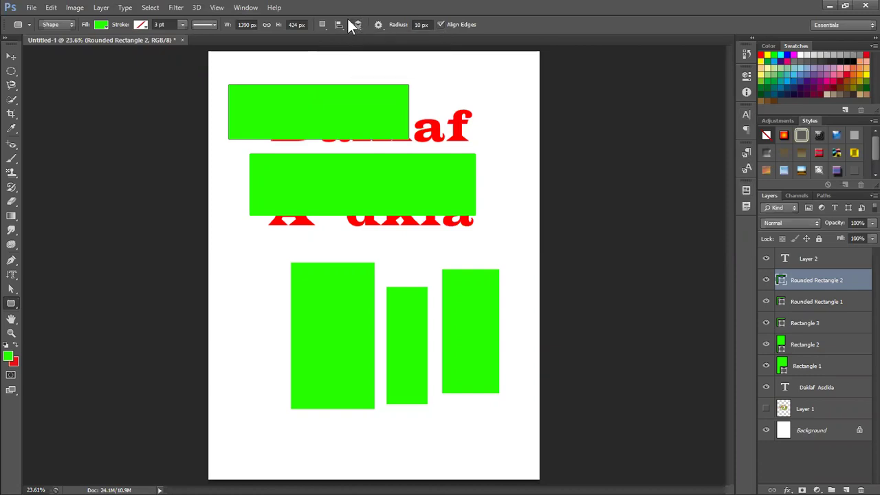
Show the Tool Presets and Adjustments panels from the Window menu.
left_click(216, 7)
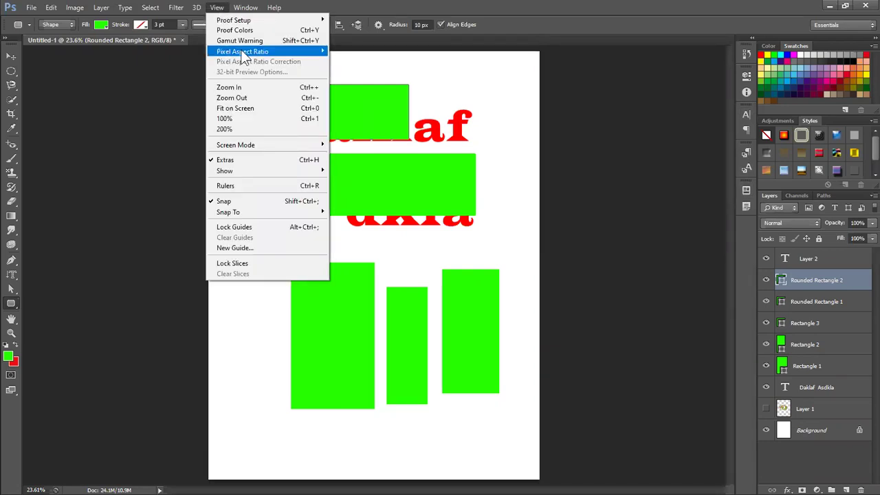
mouse_move(245, 8)
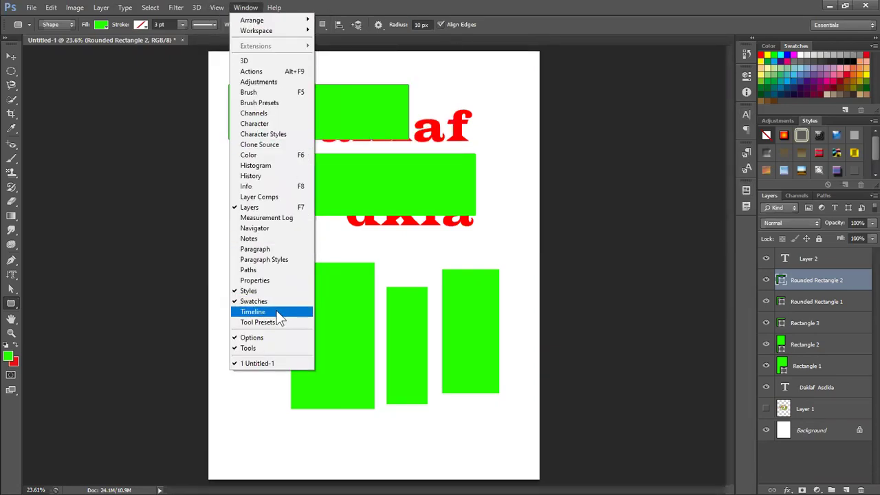
left_click(273, 322)
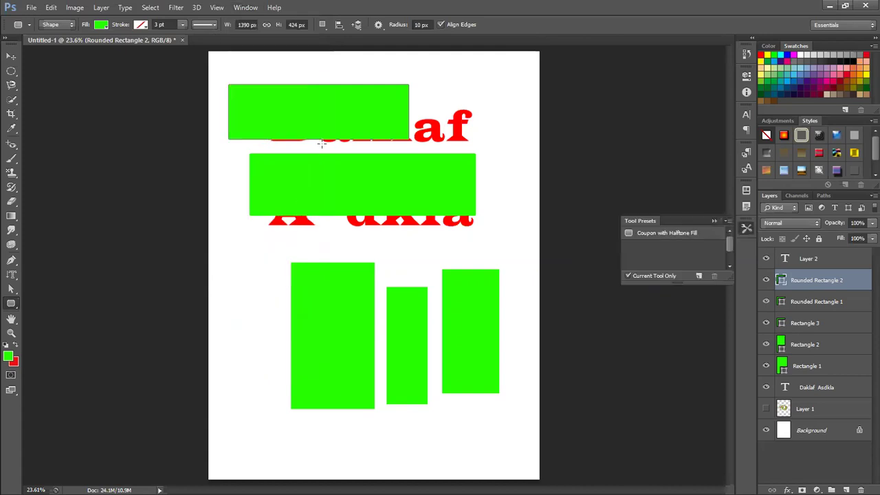
key("alt+w")
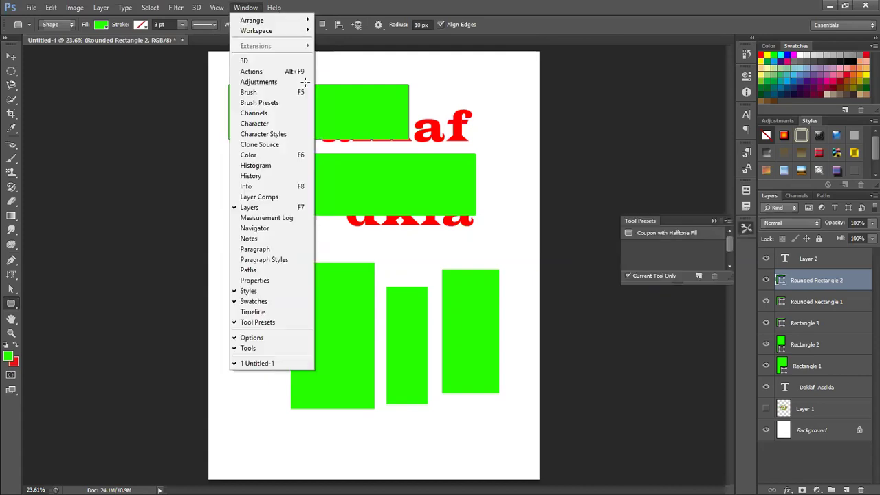
left_click(270, 82)
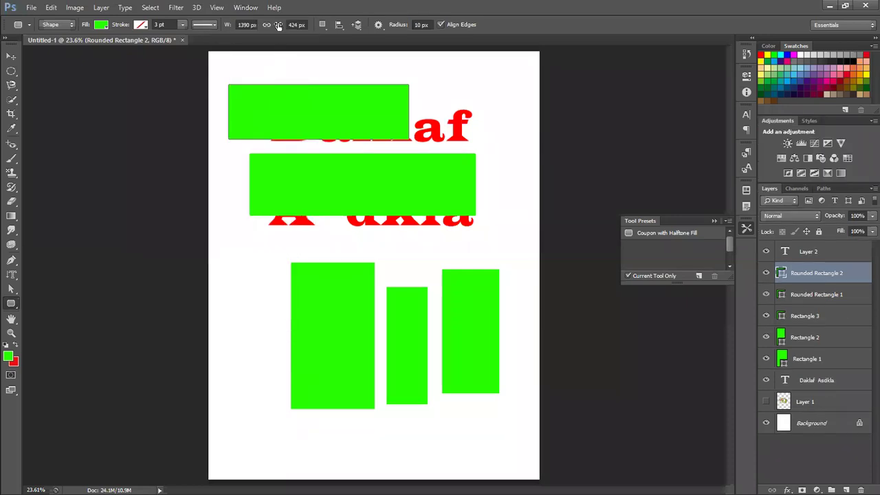
Show the Layer Comps and Properties panels, then close the floating Properties panel.
left_click(246, 6)
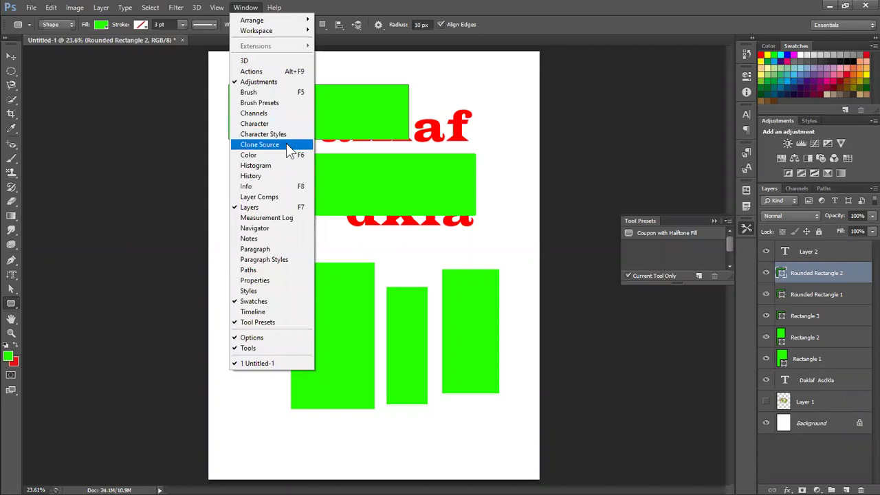
left_click(278, 199)
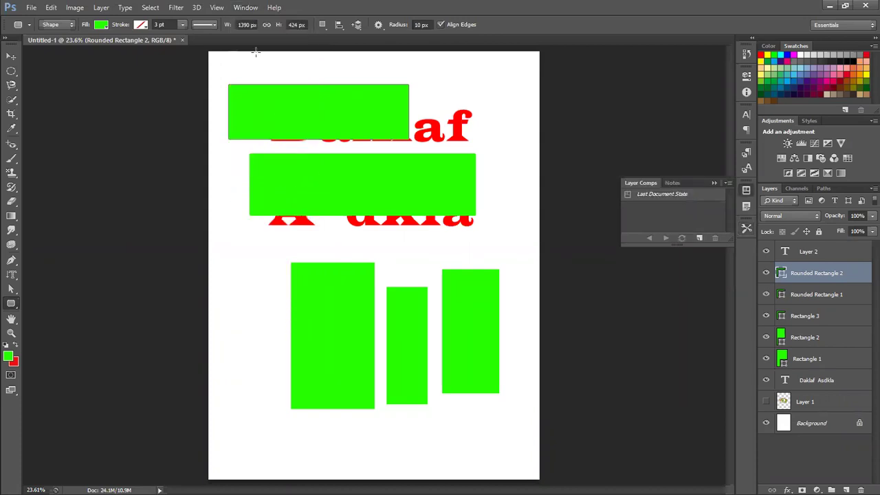
left_click(246, 7)
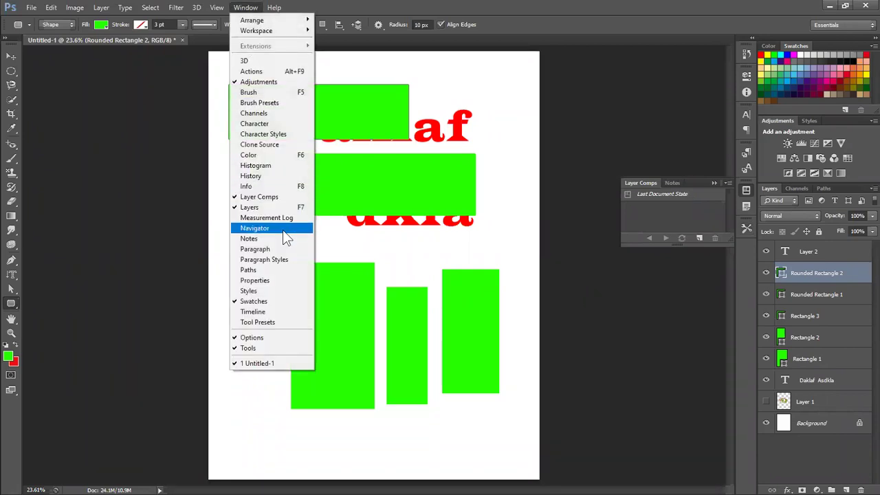
left_click(276, 280)
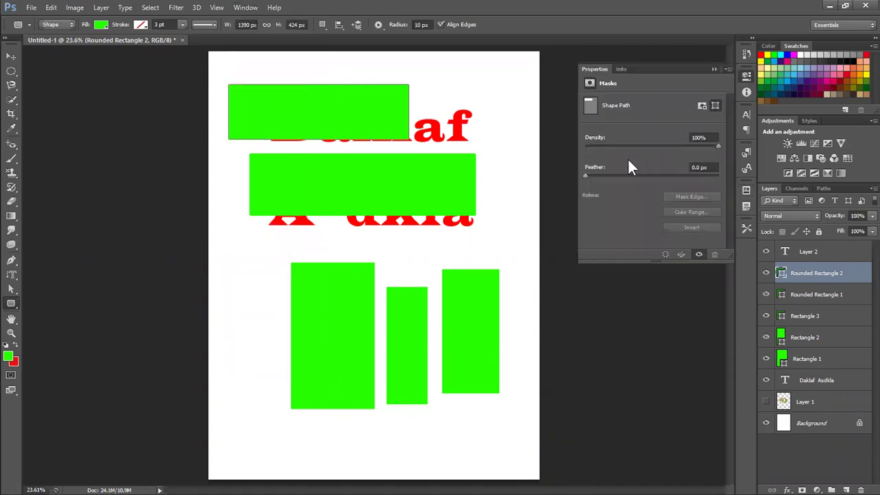
left_click(715, 69)
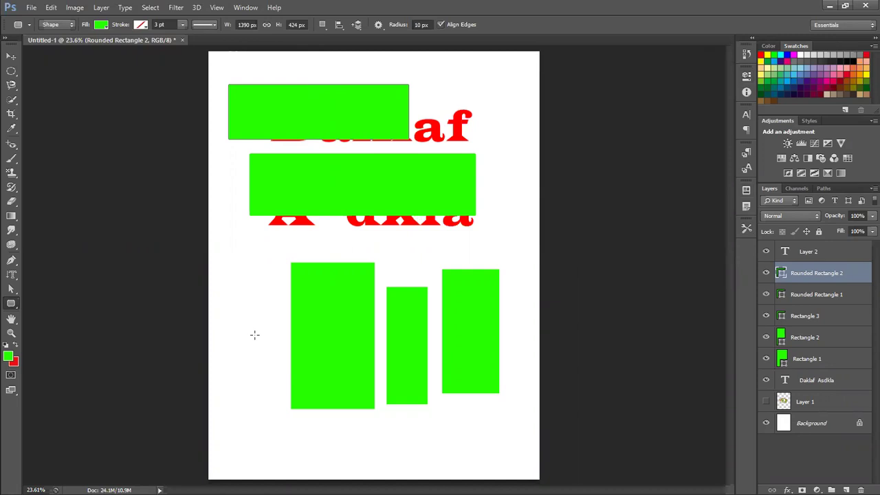
Draw a small green rounded square to the left of the tall rectangles.
left_click_drag(236, 329, 275, 366)
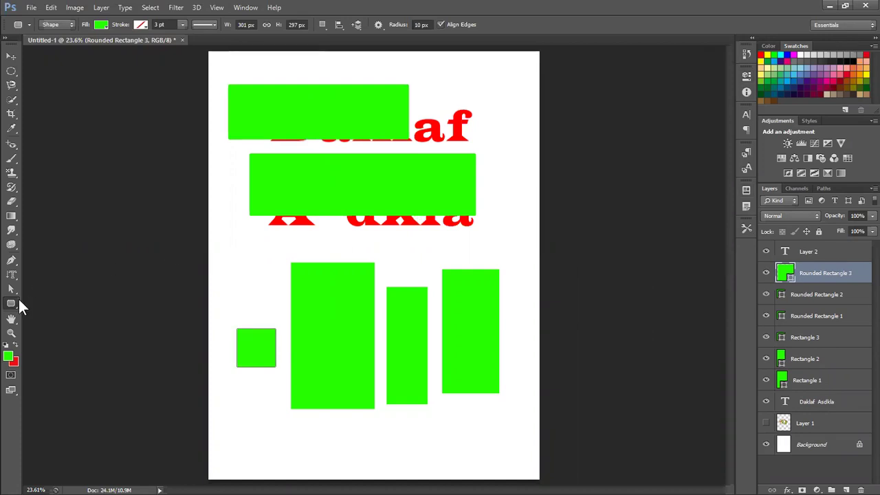
right_click(14, 306)
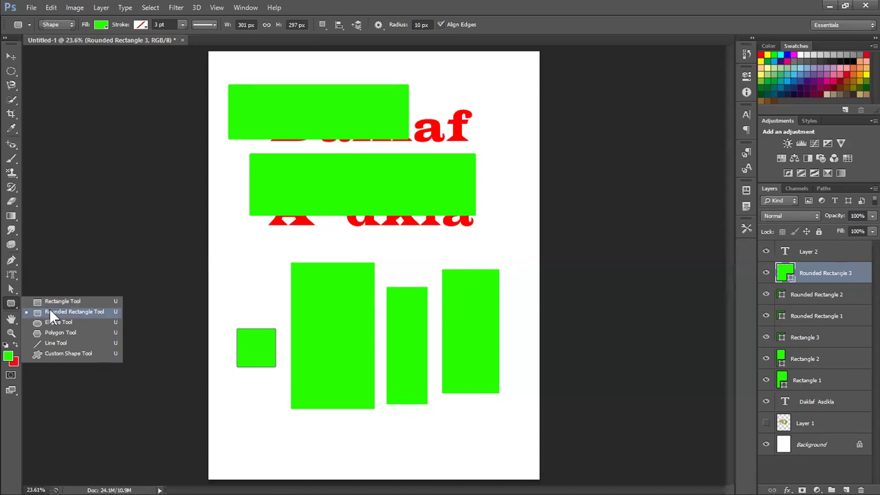
Draw a large green circle over the lower rectangles, then swap foreground and background colours.
left_click(47, 323)
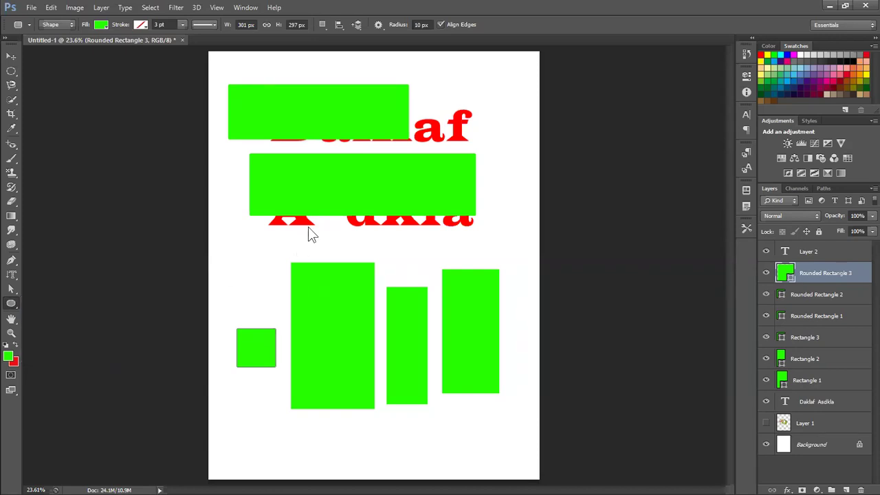
mouse_move(265, 208)
left_mouse_down()
mouse_move(468, 345)
mouse_move(479, 424)
left_mouse_up()
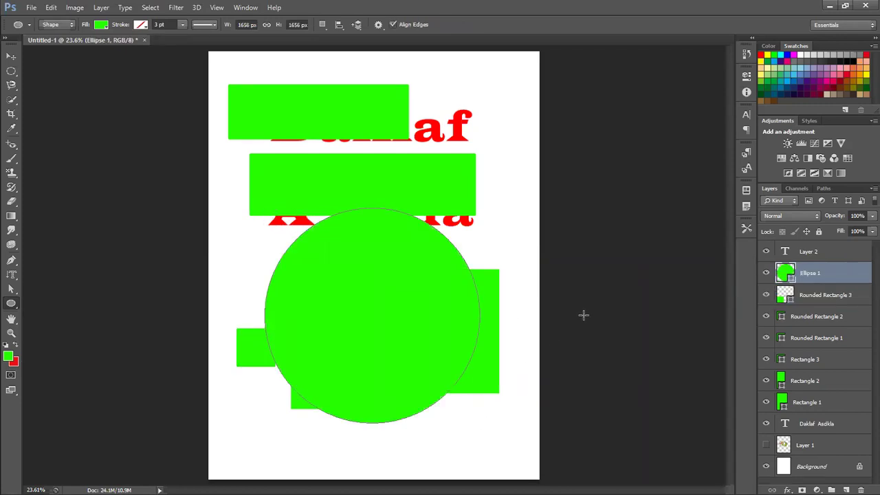
left_click(15, 344)
Draw a second, larger perfect circle over the title text.
mouse_move(246, 138)
left_mouse_down()
mouse_move(523, 243)
mouse_move(645, 192)
mouse_move(426, 448)
left_mouse_up()
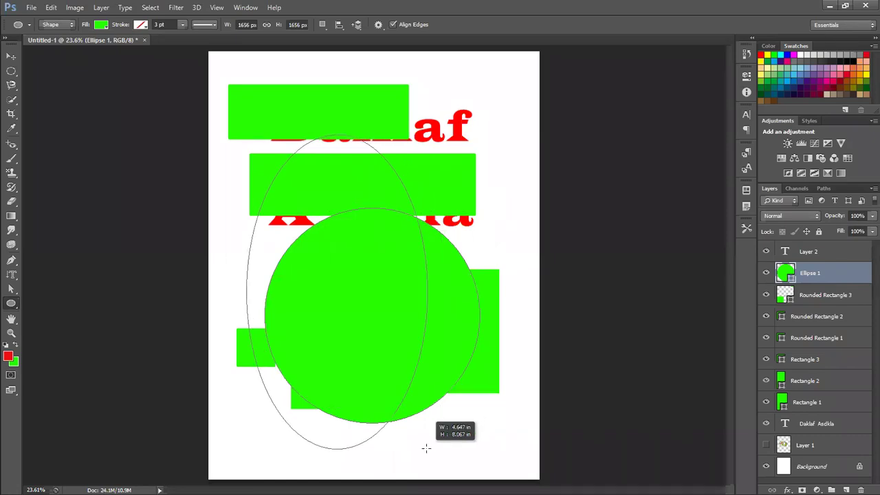
key("shift")
key("shift")
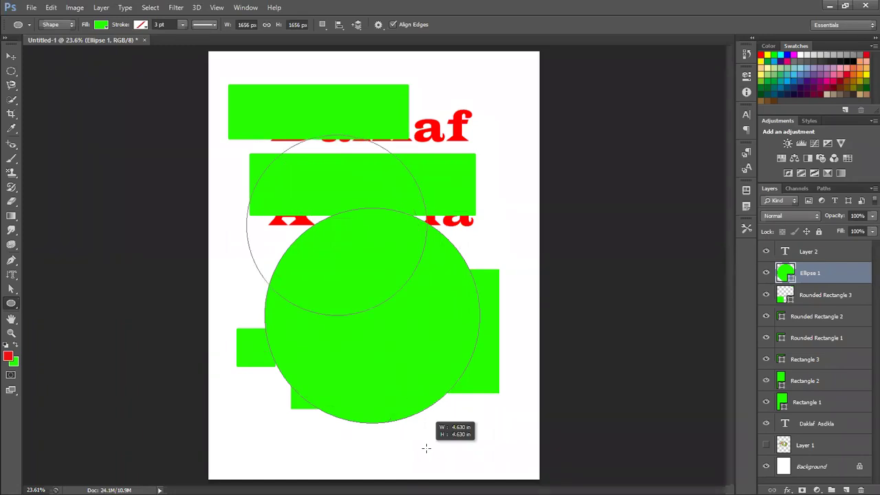
key("shift")
key("shift")
mouse_move(425, 448)
left_mouse_down()
mouse_move(573, 404)
mouse_move(599, 406)
mouse_move(455, 365)
mouse_move(447, 376)
mouse_move(530, 409)
mouse_move(499, 389)
left_mouse_up()
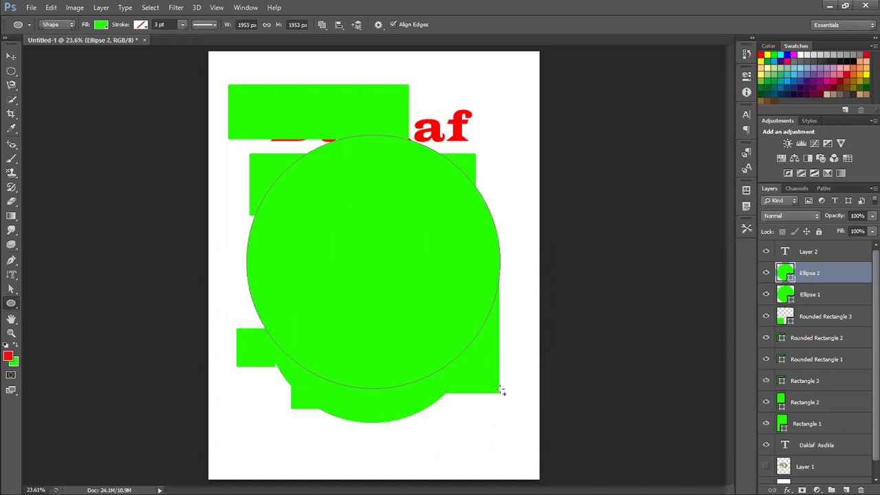
Change the second circle's fill colour to magenta.
left_click(100, 25)
left_click(82, 108)
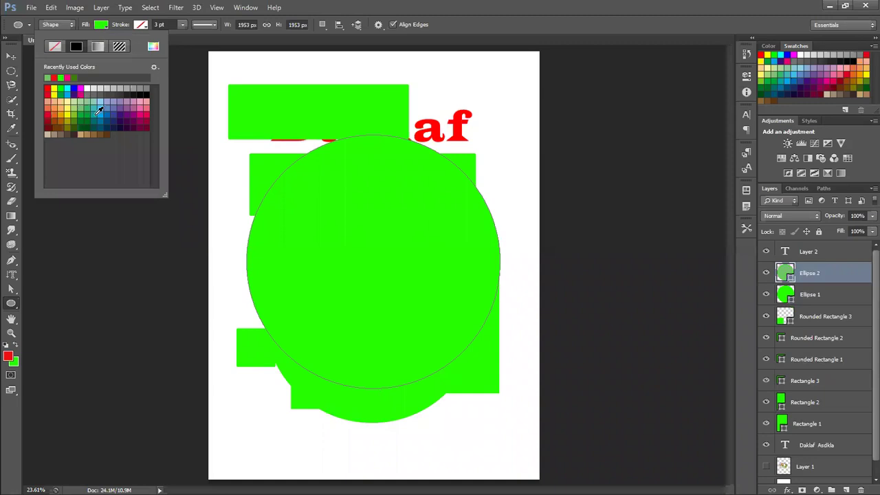
left_click(111, 114)
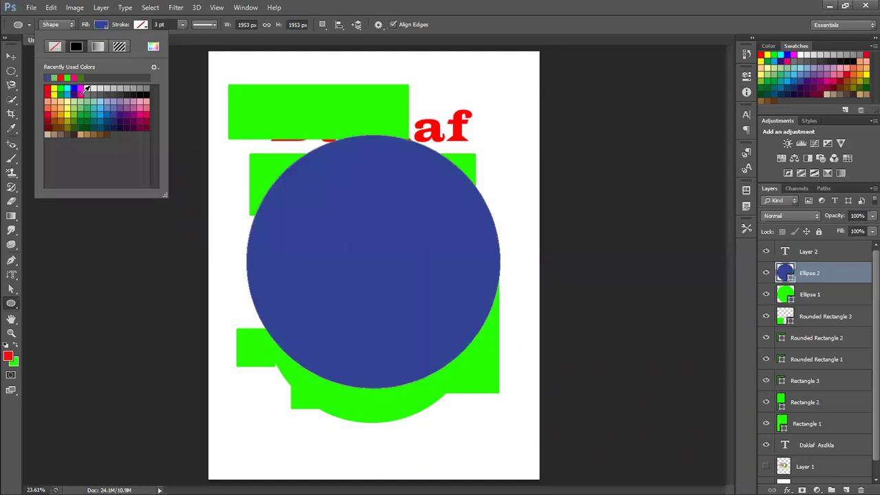
left_click(81, 88)
left_click(103, 24)
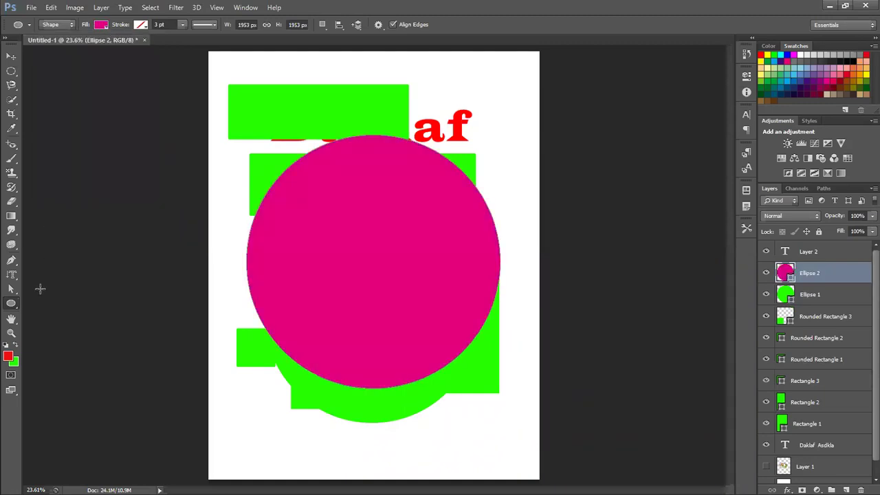
right_click(18, 307)
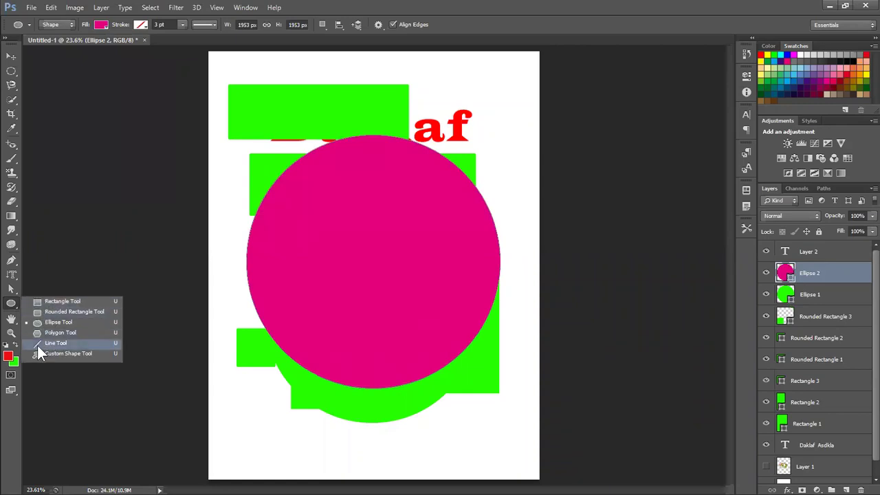
Draw a large magenta rounded square, Rounded Rectangle 4, over most of the magenta circle.
left_click(52, 313)
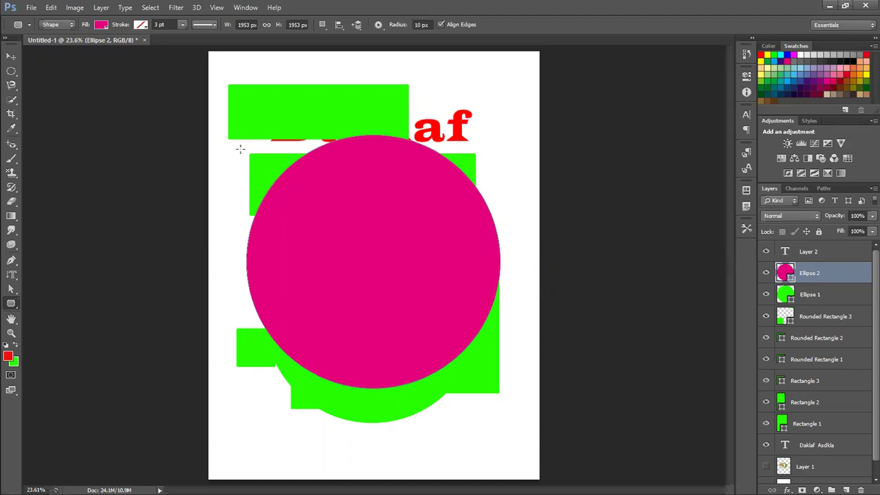
mouse_move(239, 149)
left_mouse_down()
mouse_move(413, 391)
mouse_move(449, 423)
mouse_move(451, 416)
left_mouse_up()
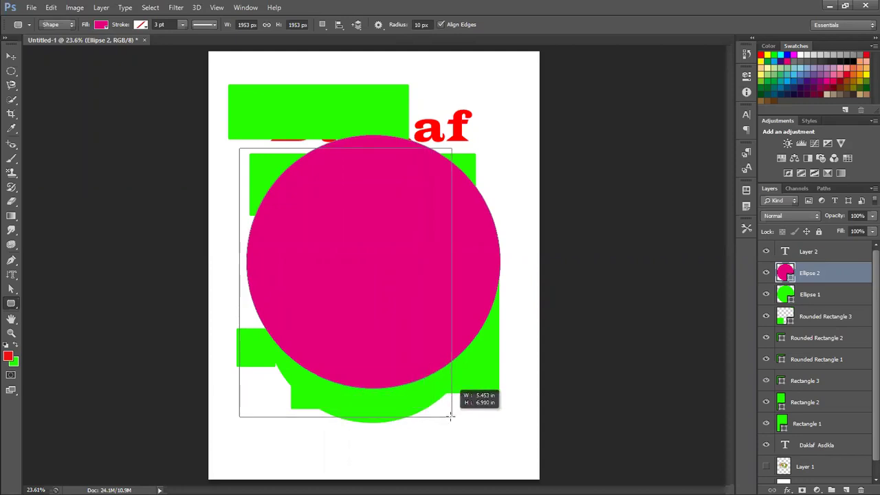
key("shift")
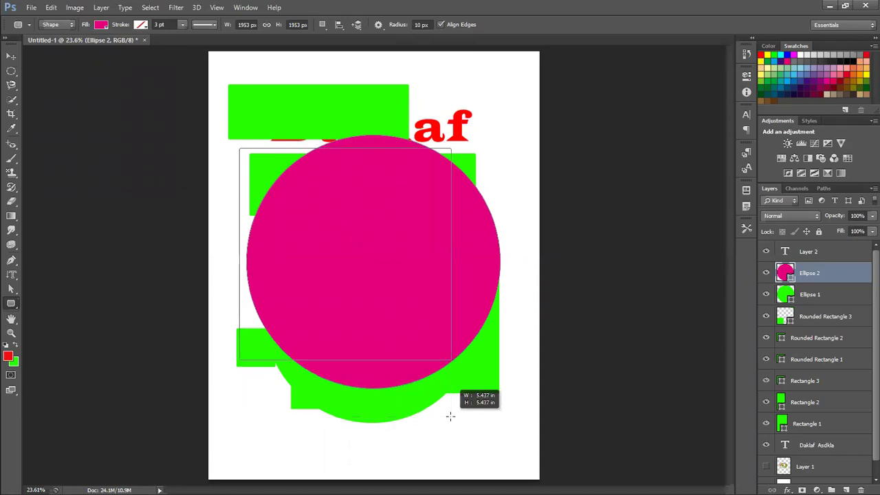
mouse_move(450, 416)
left_mouse_down()
mouse_move(526, 403)
mouse_move(503, 429)
mouse_move(481, 422)
left_mouse_up()
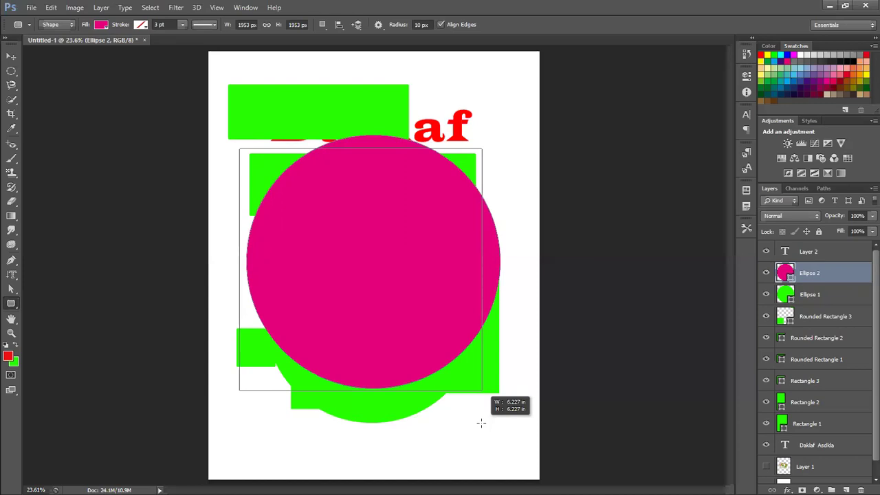
mouse_move(481, 422)
left_mouse_down()
mouse_move(505, 420)
mouse_move(486, 426)
left_mouse_up()
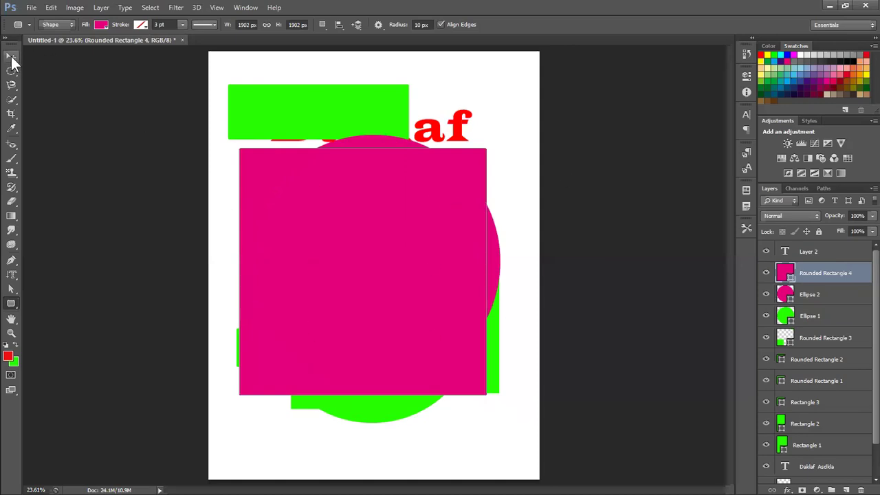
right_click(12, 304)
Draw a magenta pentagon, Polygon 1, at the page's upper left.
left_click(46, 333)
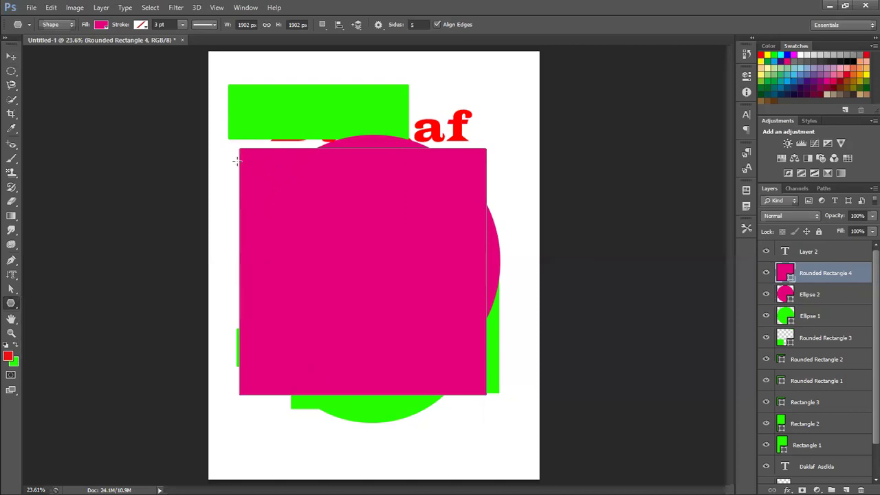
left_click_drag(231, 160, 337, 159)
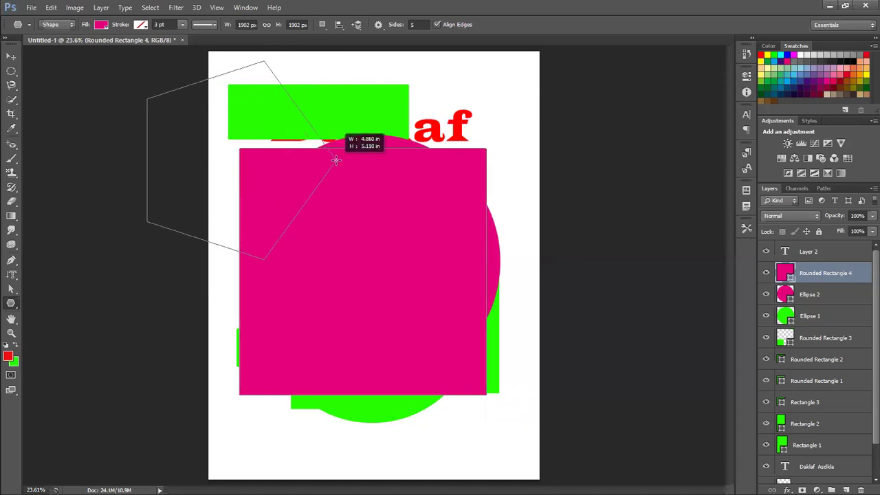
left_click_drag(336, 158, 337, 158)
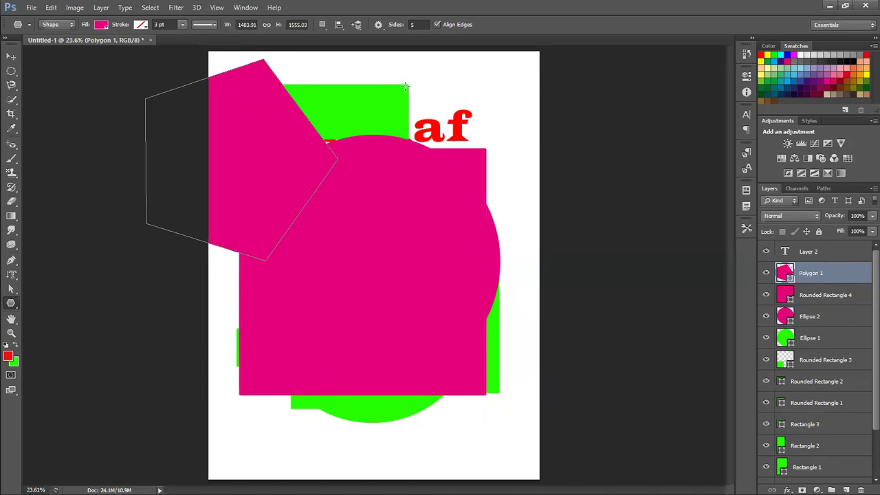
Draw a black ten-sided polygon, Polygon 2, near the top of the page.
left_click(420, 24)
type("10")
key("Return")
left_click_drag(373, 145, 444, 202)
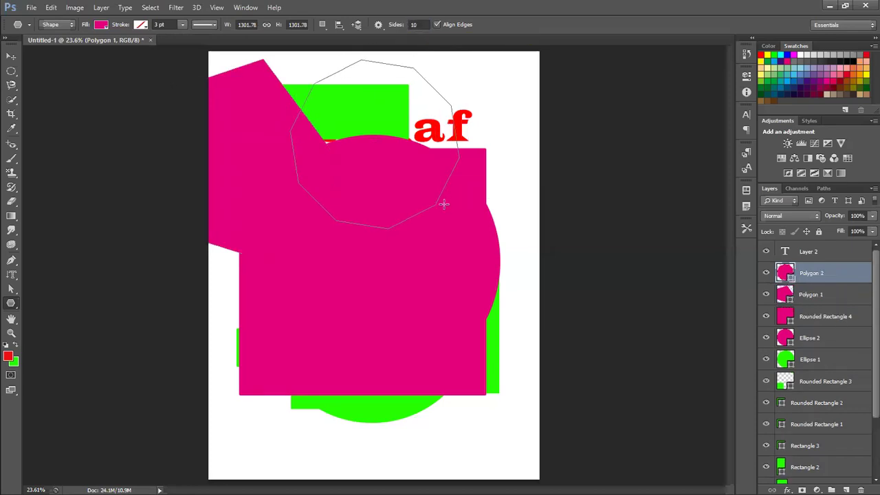
left_click(100, 25)
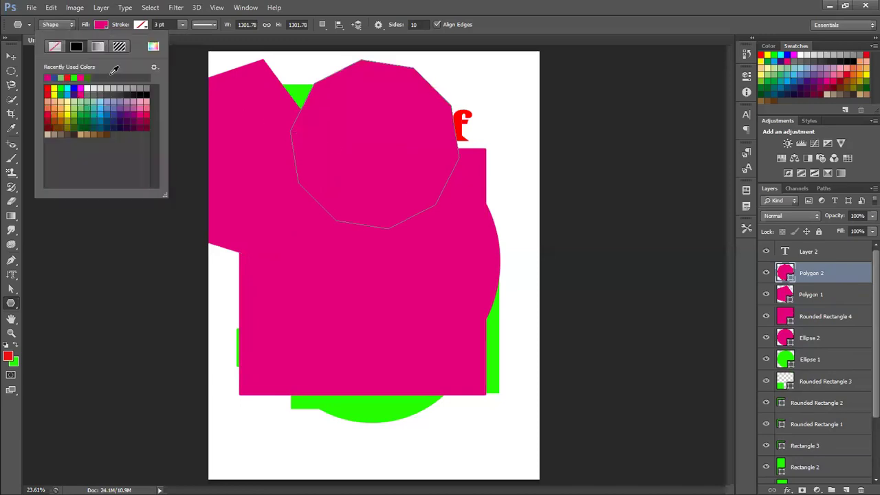
left_click(141, 93)
left_click(13, 55)
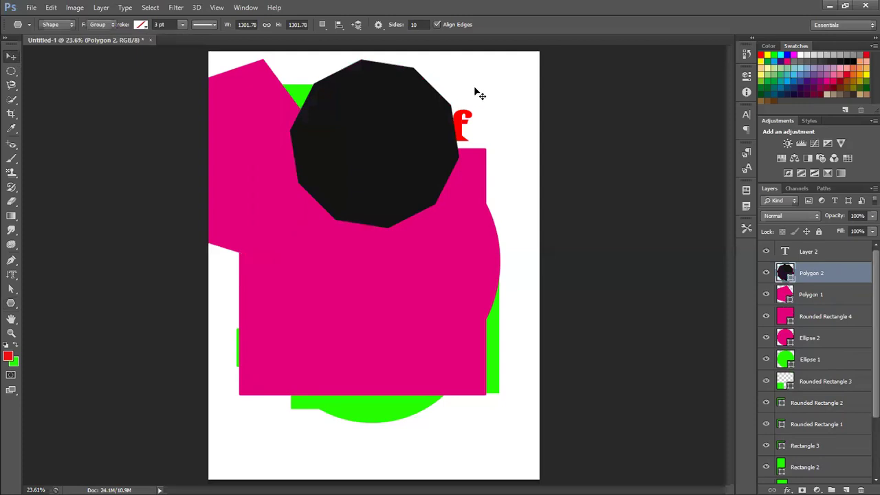
Draw a black triangle, Polygon 3, over the magenta rectangle at lower left.
left_click(12, 303)
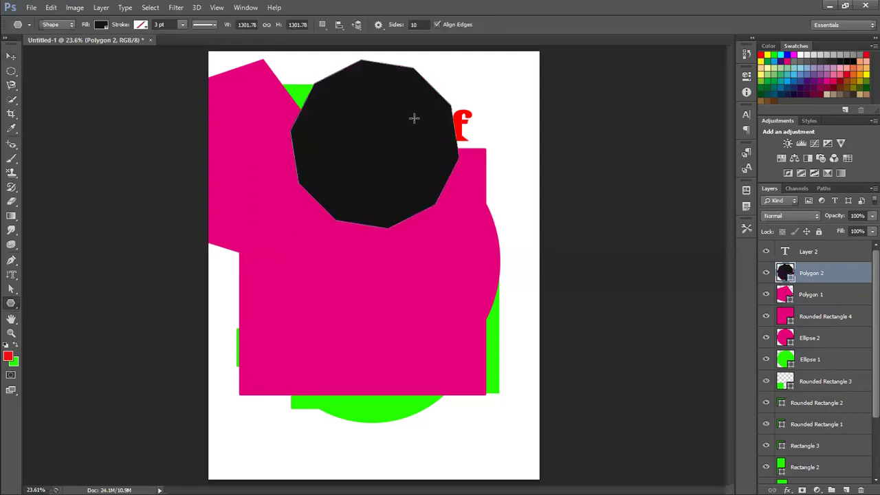
left_click(425, 26)
type("3")
key("Return")
left_click_drag(282, 303, 385, 324)
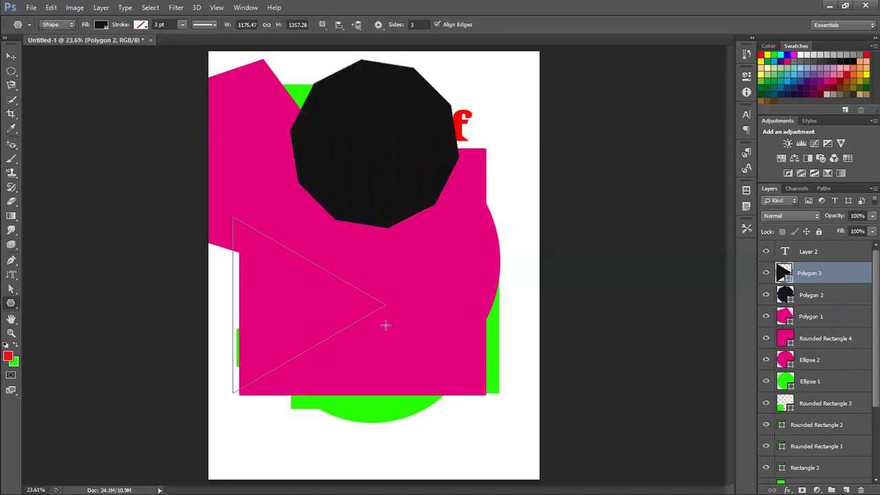
left_click(14, 59)
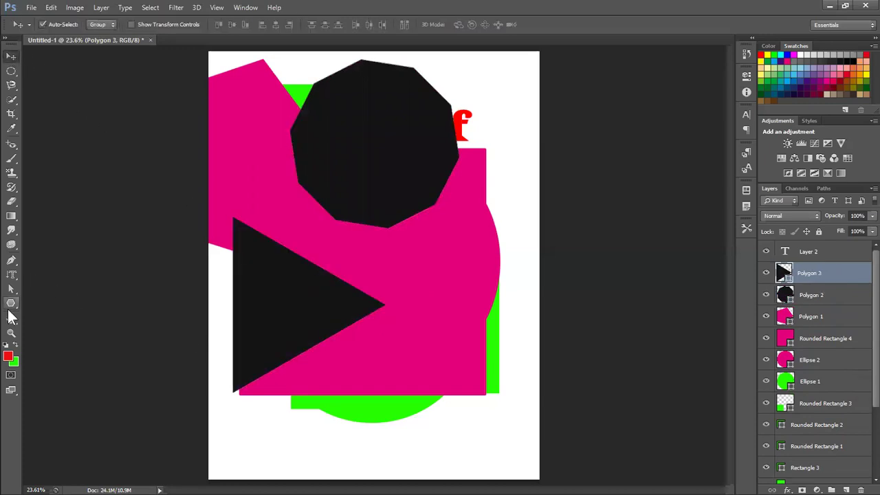
Draw a vertical line shape, Shape 1, through the magenta rectangle right of the triangle.
right_click(11, 304)
left_click(45, 342)
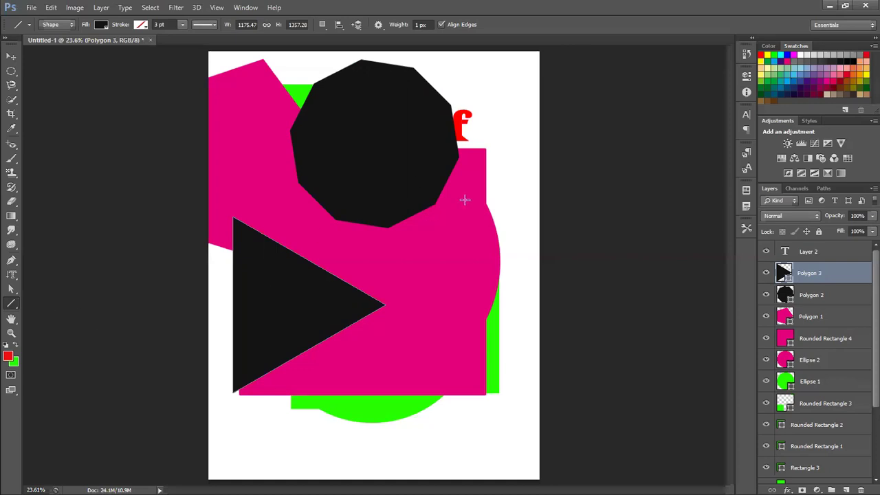
mouse_move(465, 205)
left_mouse_down()
mouse_move(466, 191)
mouse_move(465, 311)
left_mouse_up()
mouse_move(409, 237)
left_mouse_down()
mouse_move(385, 365)
mouse_move(410, 428)
left_mouse_up()
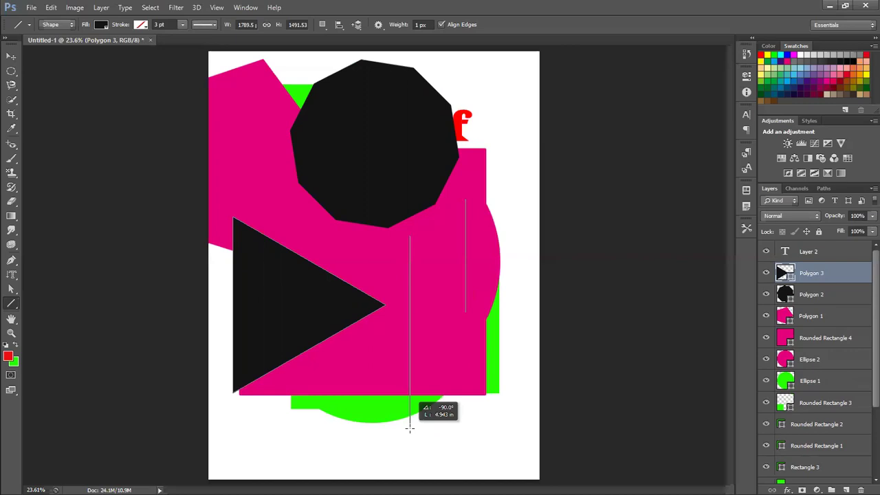
mouse_move(410, 427)
left_mouse_down()
mouse_move(411, 376)
mouse_move(516, 235)
left_mouse_up()
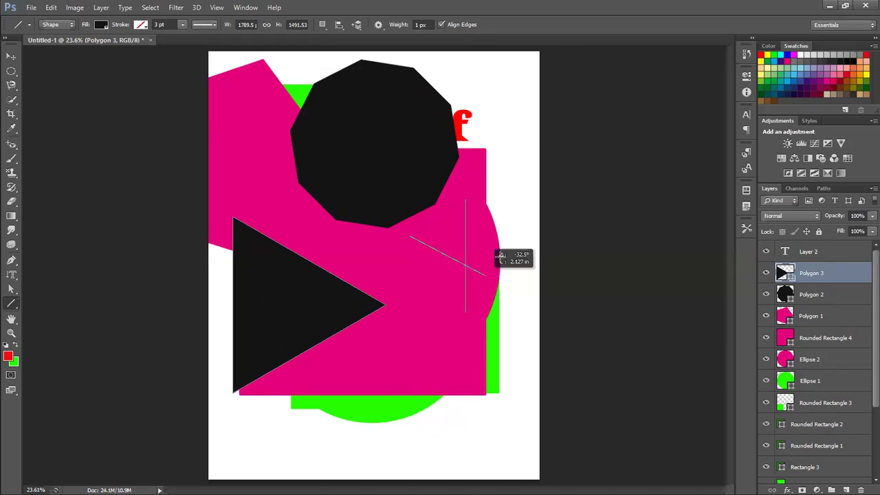
mouse_move(516, 236)
left_mouse_down()
mouse_move(426, 278)
mouse_move(465, 155)
mouse_move(375, 262)
mouse_move(410, 370)
left_mouse_up()
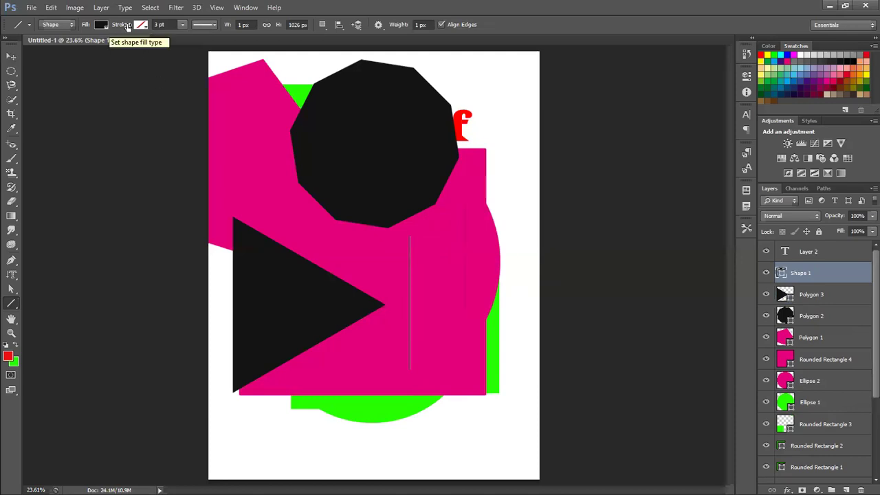
Set the line shape's width to 40 px.
left_click(242, 25)
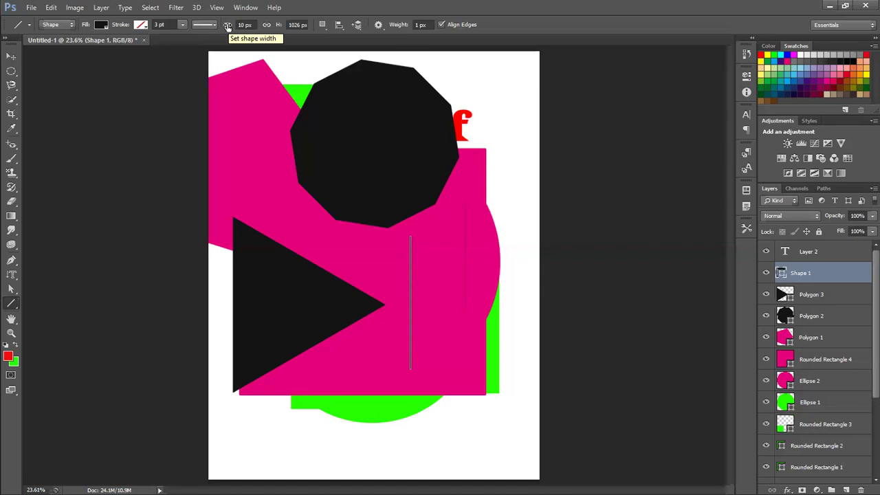
left_click_drag(227, 26, 233, 26)
left_click_drag(234, 26, 251, 25)
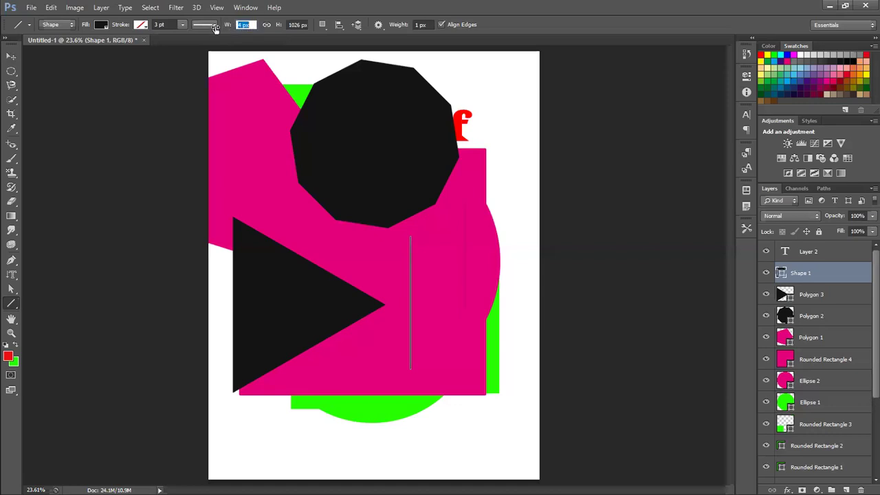
key("Down")
left_click_drag(234, 27, 232, 26)
key("Return")
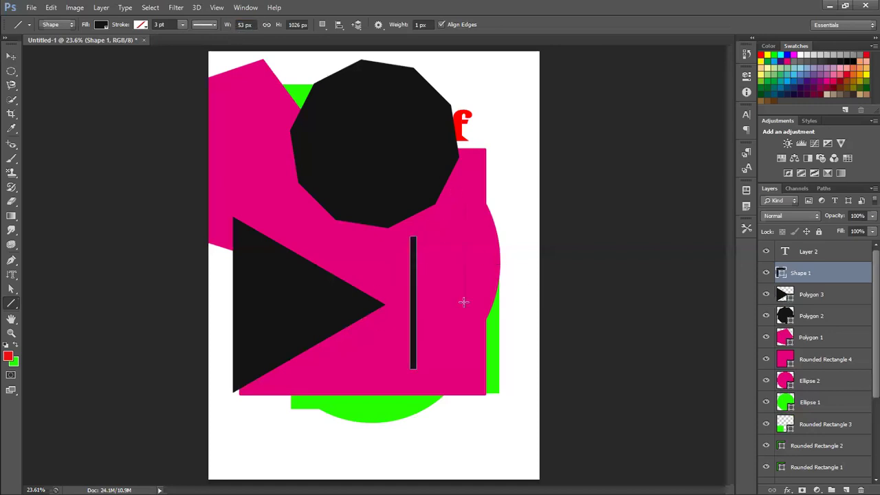
left_click(245, 24)
type("40")
key("Return")
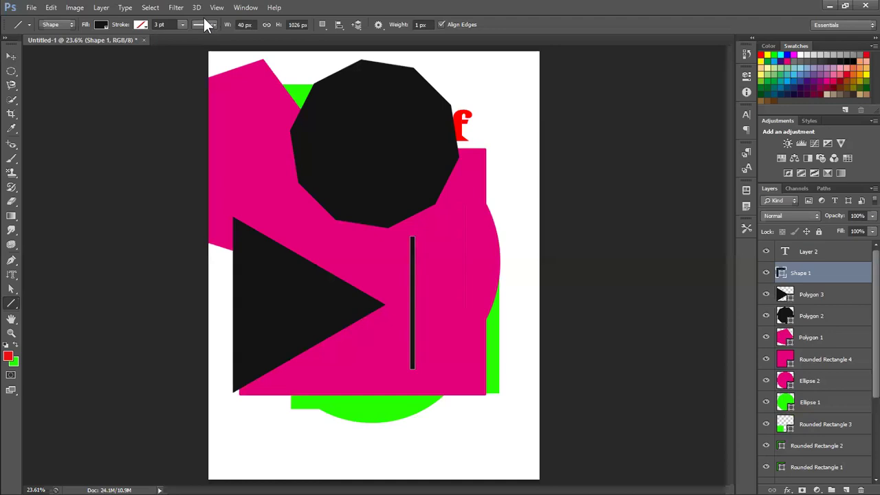
Outline the bar with a periwinkle blue stroke, then inspect it zoomed in and fit the page.
left_click(141, 25)
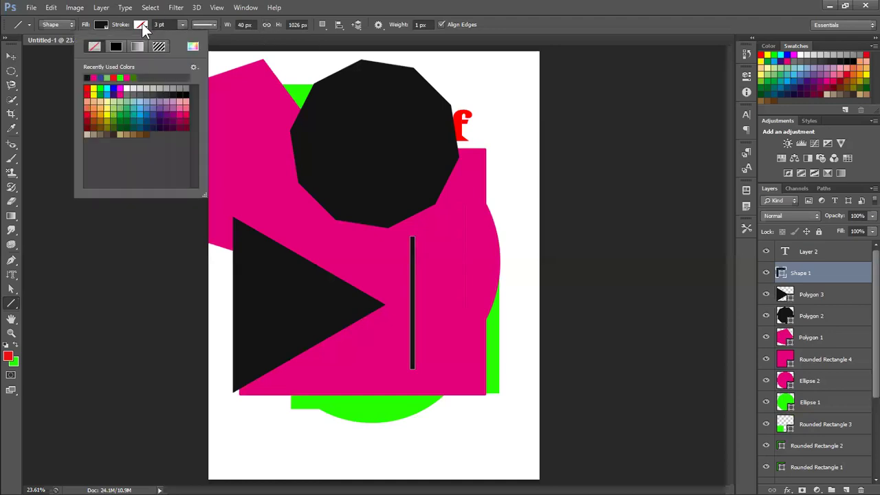
left_click(140, 109)
left_click(159, 104)
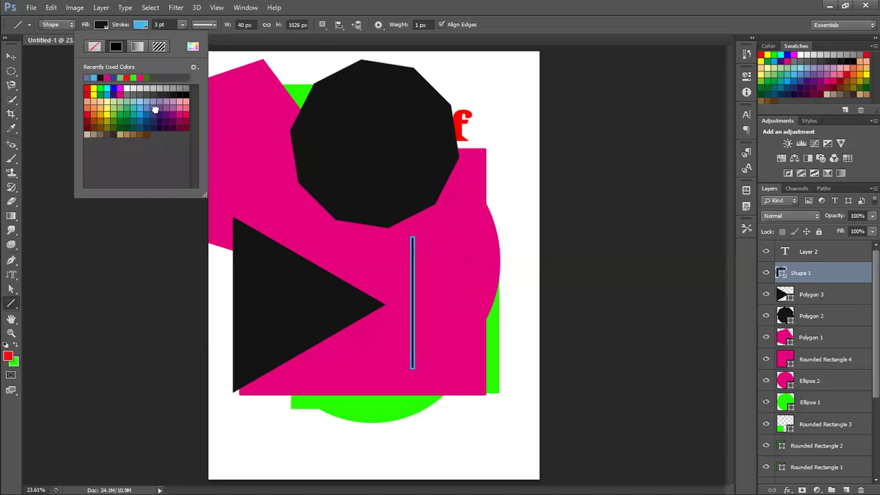
left_click(11, 57)
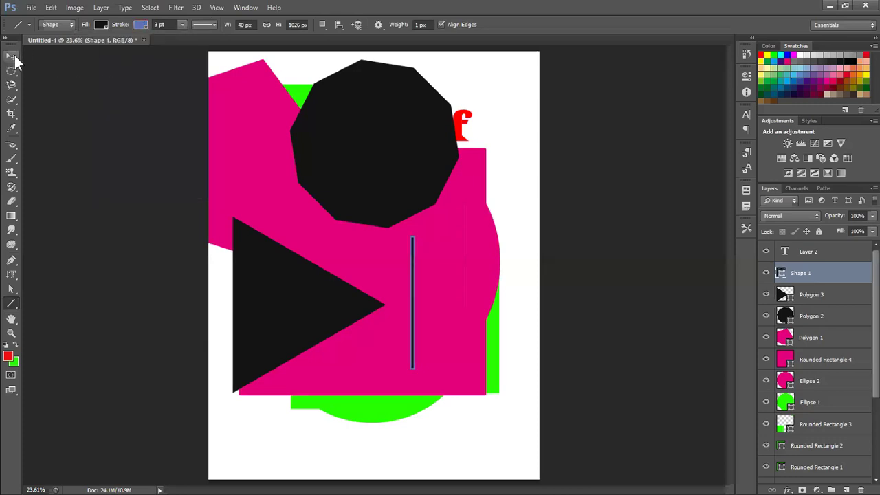
left_click(544, 289)
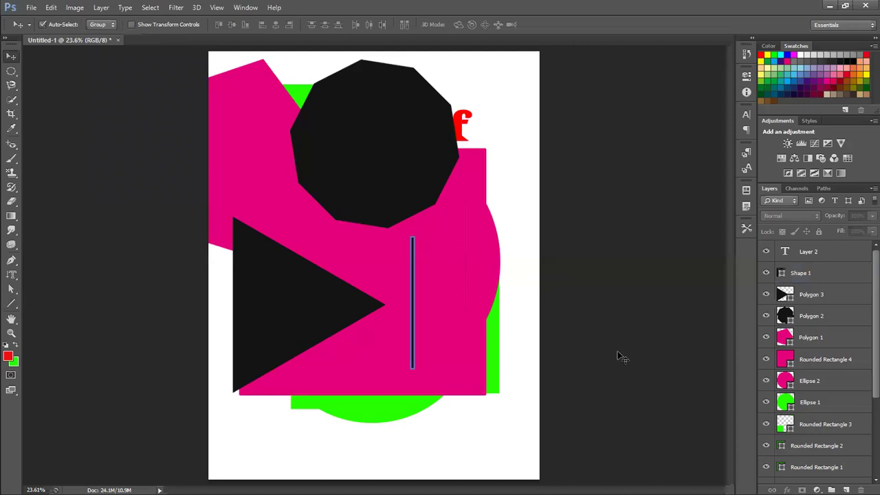
key("ctrl+plus")
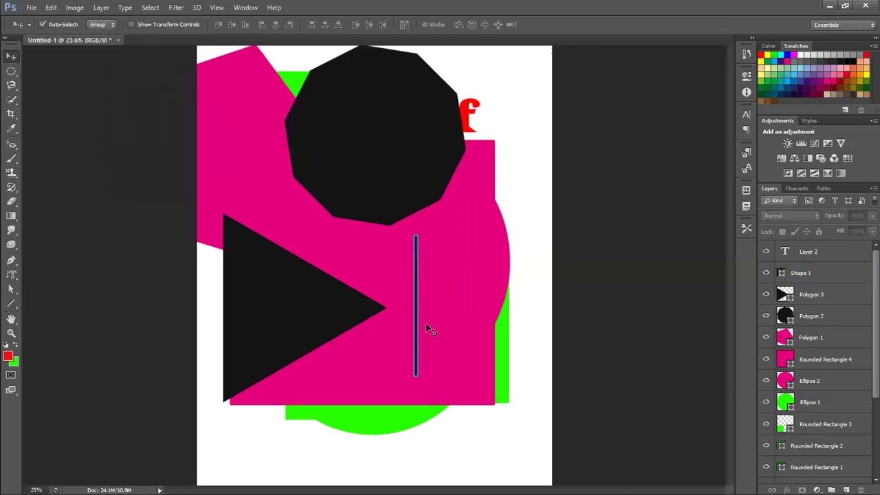
key("ctrl+plus")
key("ctrl+plus")
key("ctrl+plus")
key("ctrl+plus")
key("ctrl+plus")
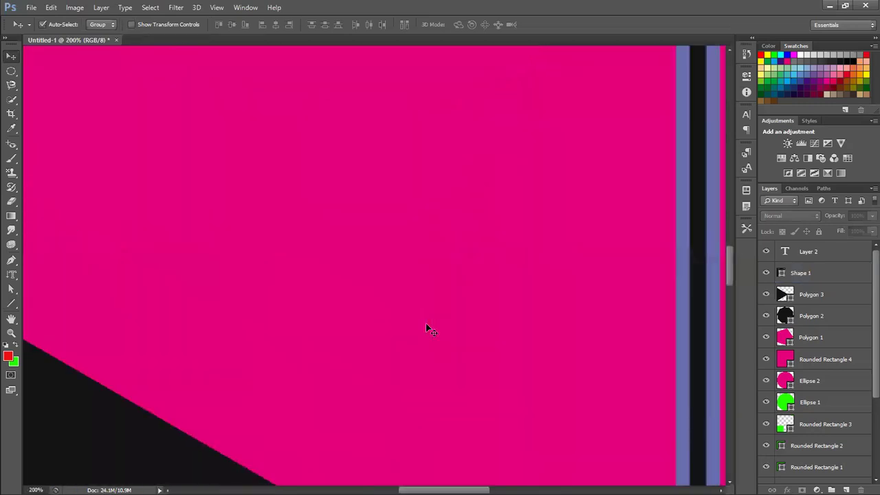
key("ctrl+minus")
key("ctrl+0")
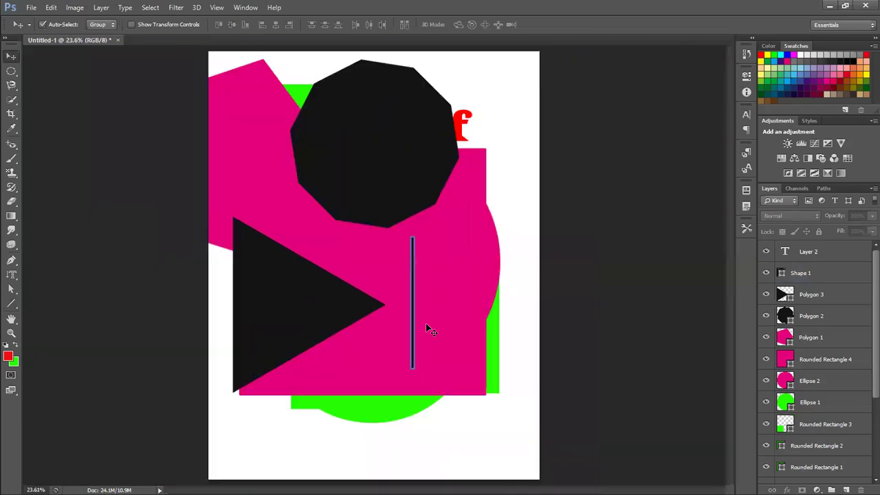
Switch to the Custom Shape tool and open an enlarged shape picker.
left_click(13, 306)
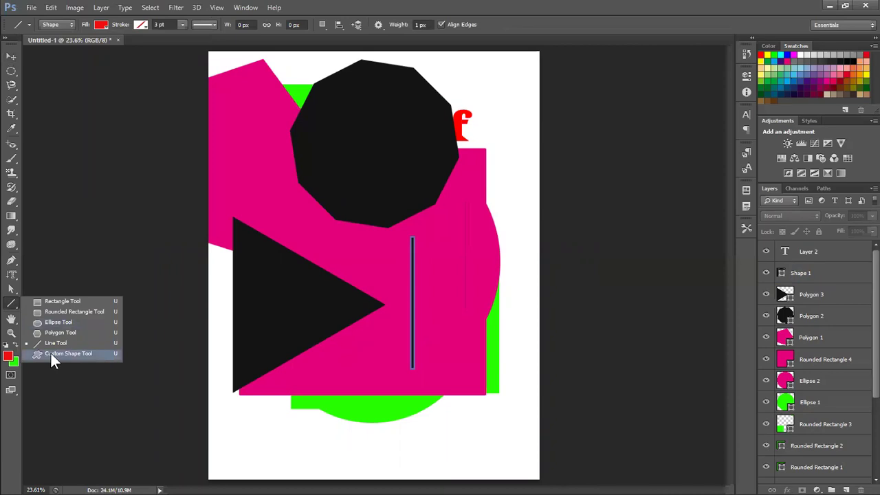
left_click(51, 353)
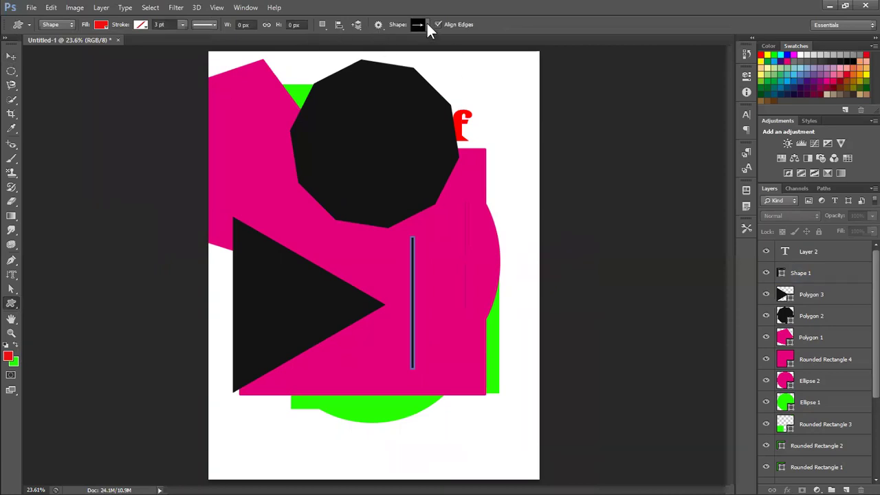
left_click(427, 24)
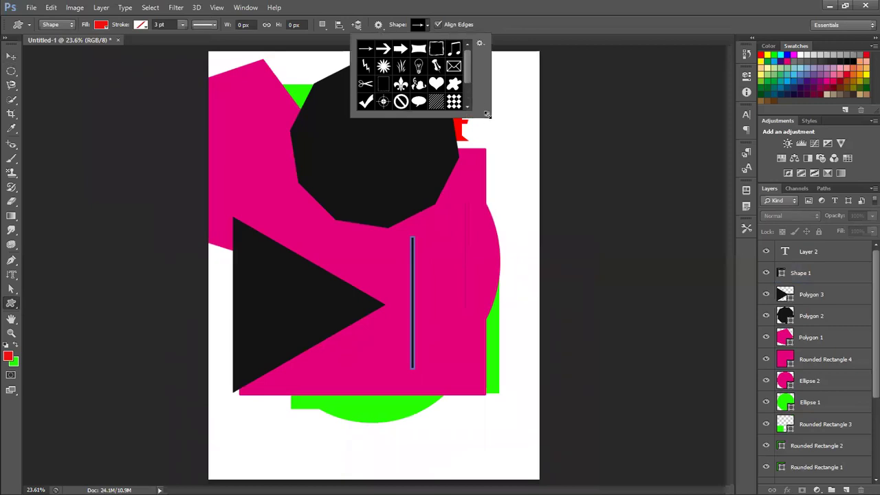
left_click_drag(485, 114, 695, 327)
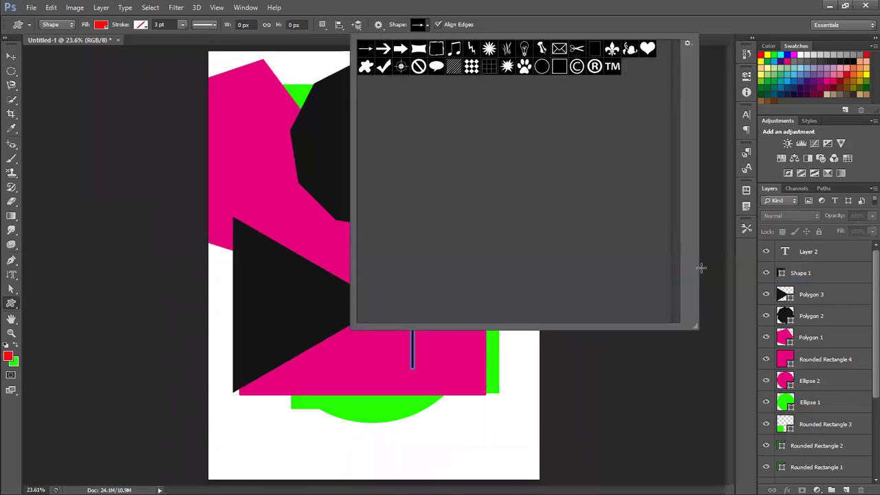
Load the All shape library, replacing the current shapes, and enlarge the picker further.
left_click(689, 42)
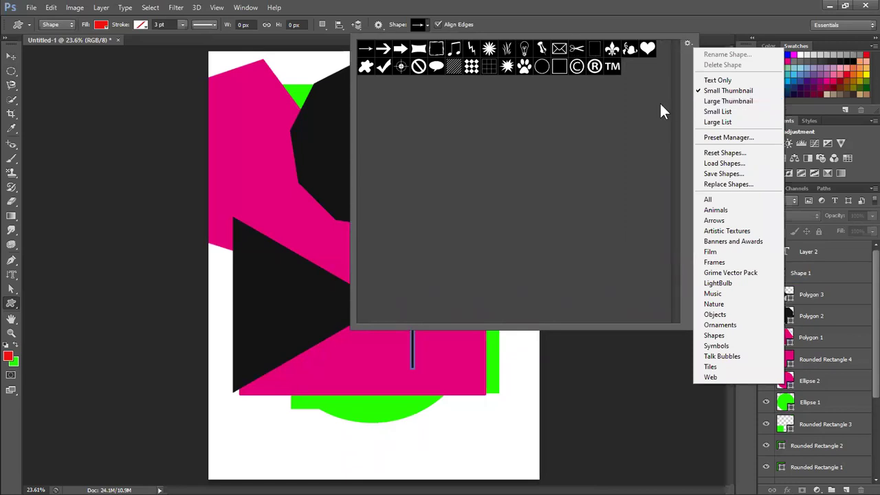
left_click(731, 201)
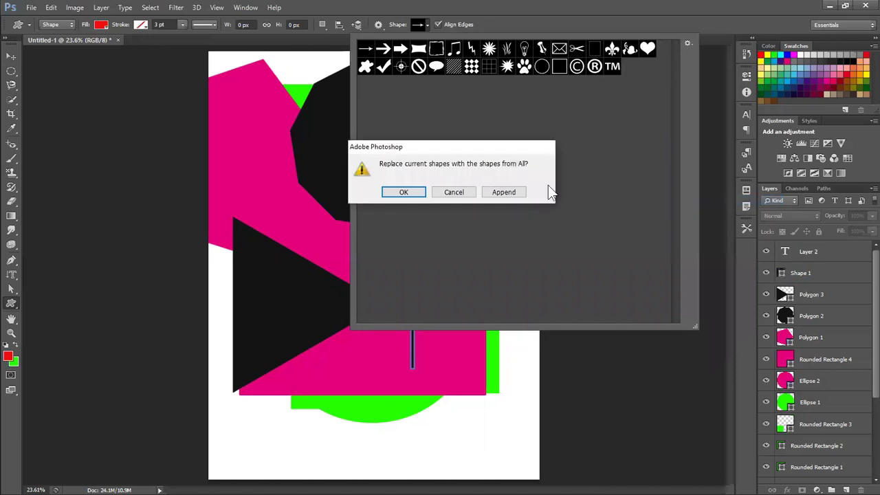
left_click(404, 191)
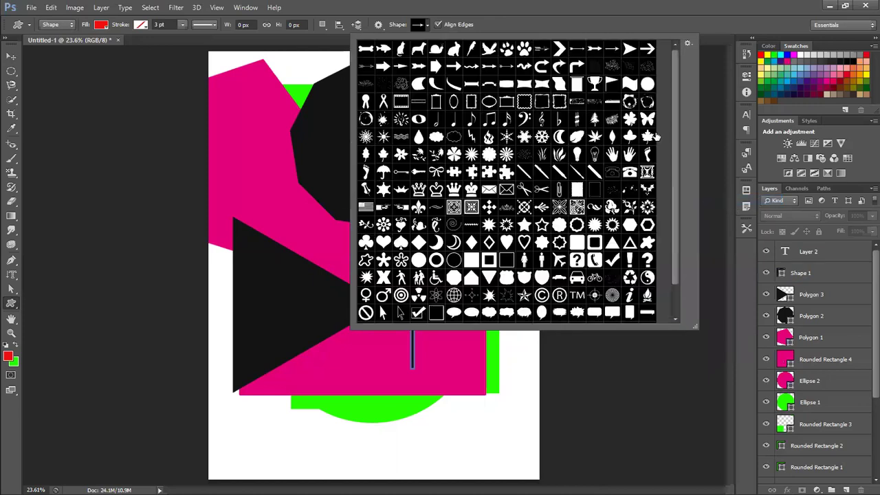
left_click_drag(695, 327, 809, 476)
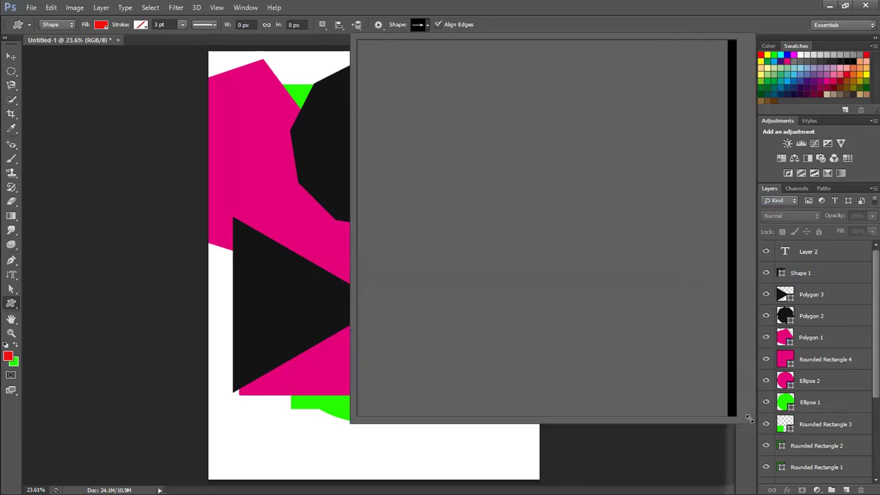
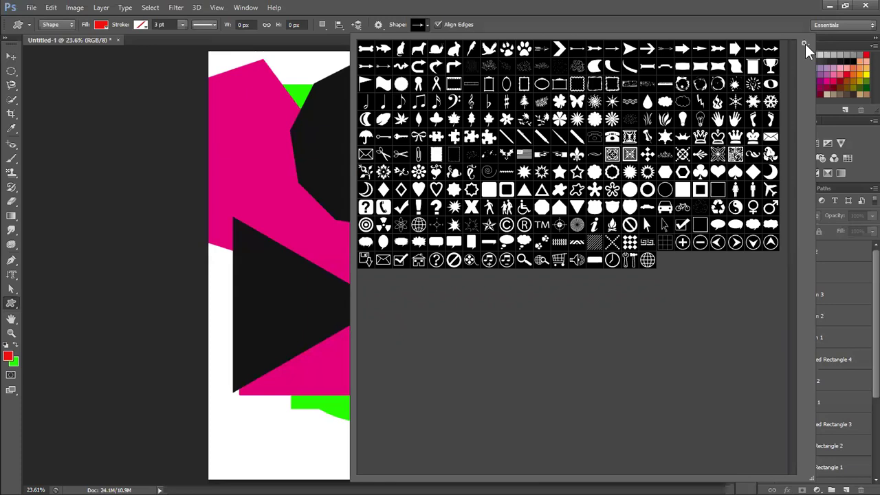
Choose Load Shapes… from the Custom Shape picker's gear menu.
left_click(805, 43)
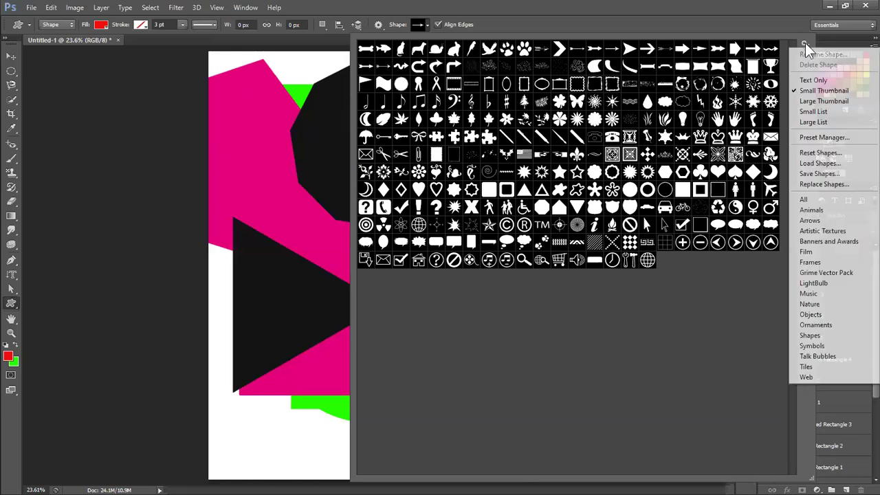
left_click(840, 165)
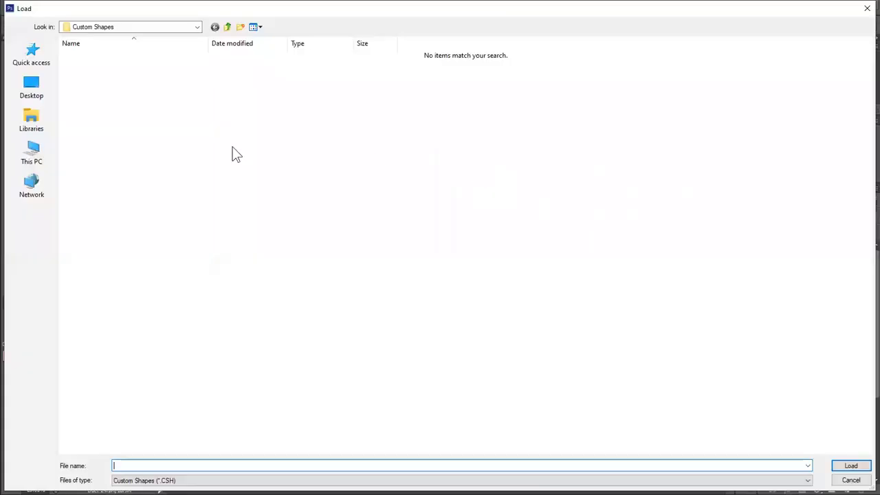
Browse the Load dialog to This PC > Downloads, then cancel without loading any shapes.
left_click(32, 152)
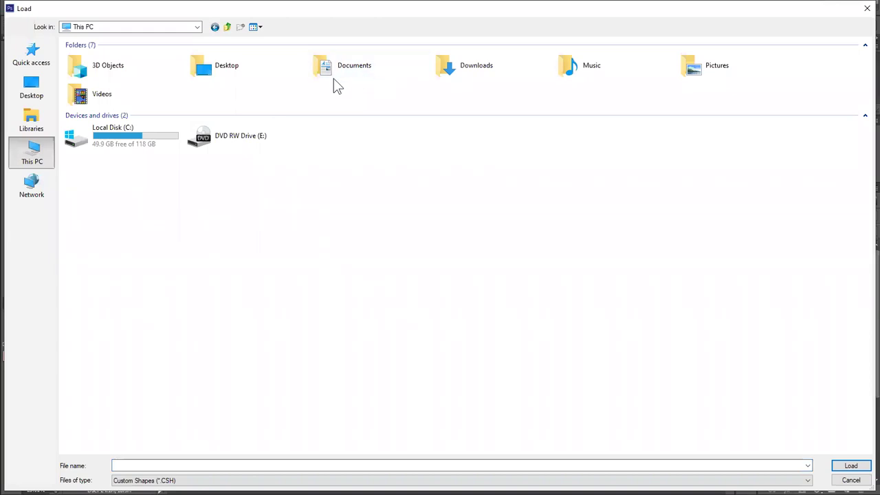
double_click(475, 81)
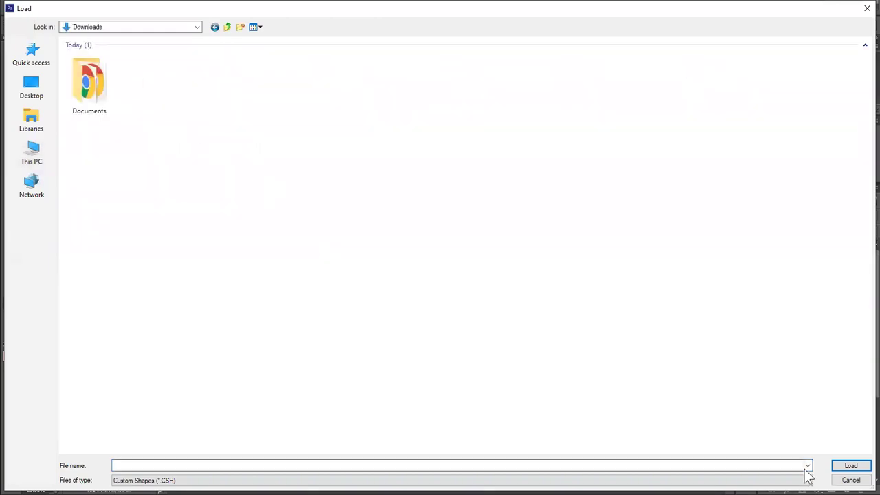
left_click(851, 480)
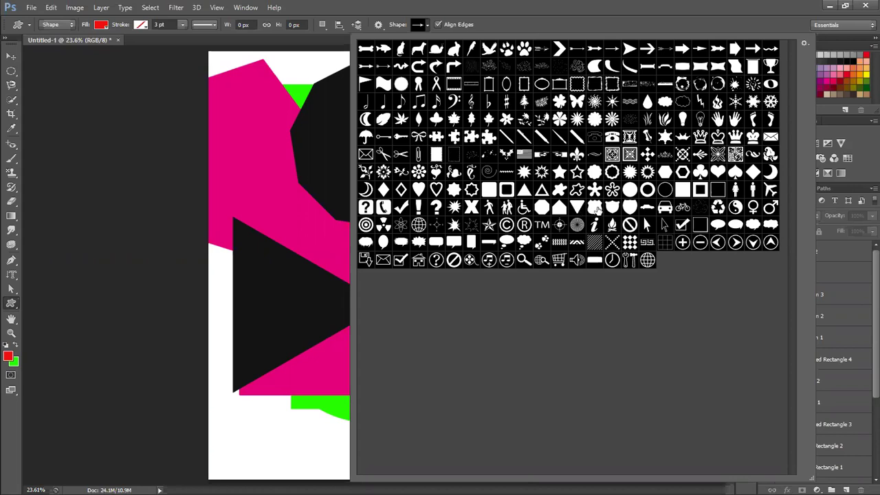
Select the Sign 5 shield, show large thumbnails, and decline restoring the default shapes.
left_click(611, 208)
left_click(805, 44)
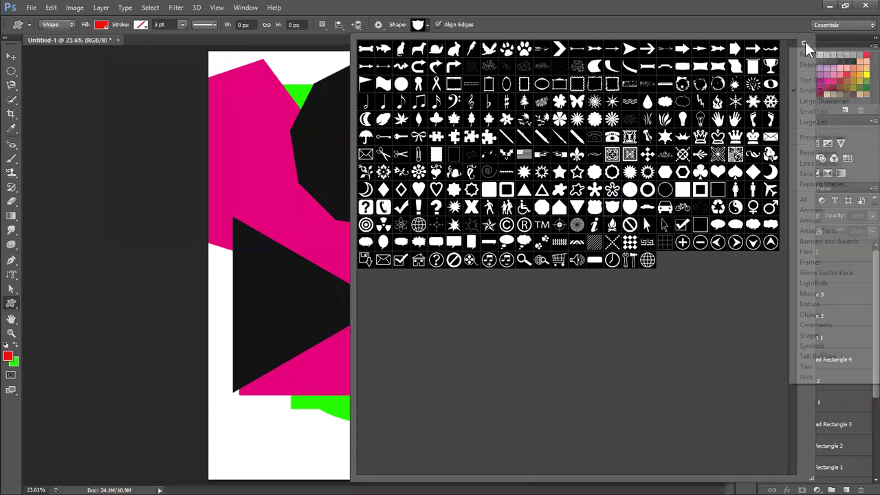
left_click(821, 101)
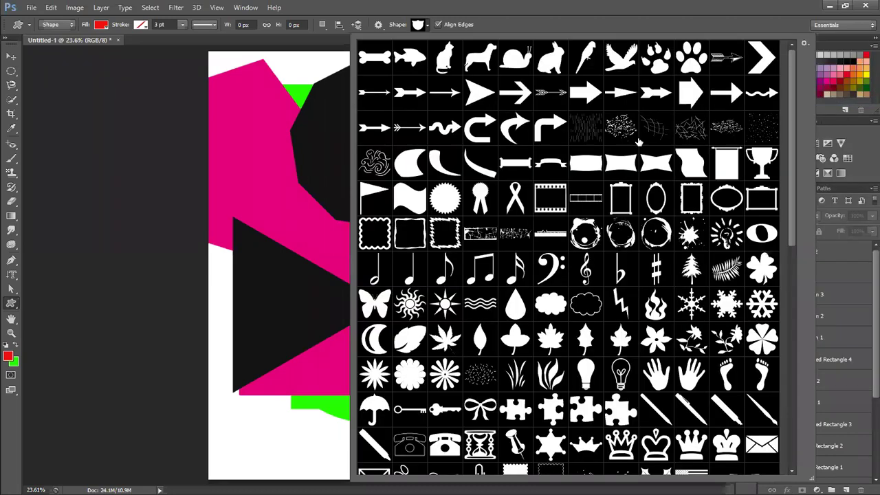
left_click_drag(794, 130, 786, 288)
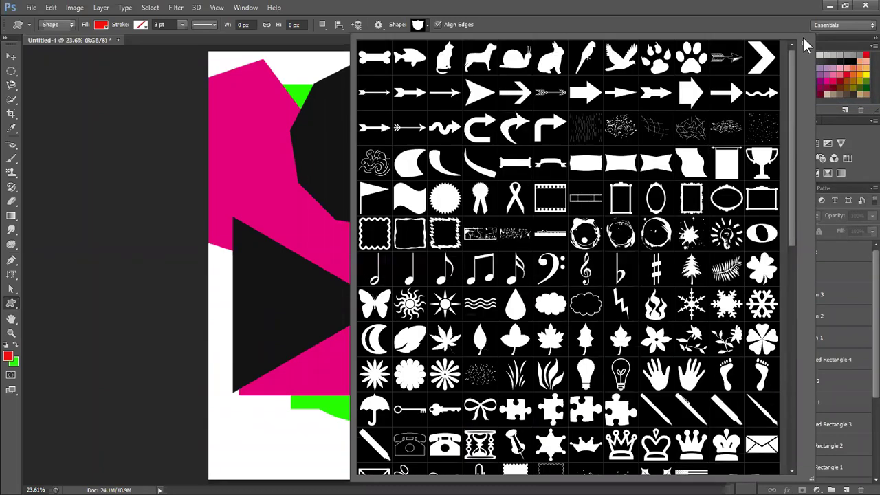
left_click(802, 40)
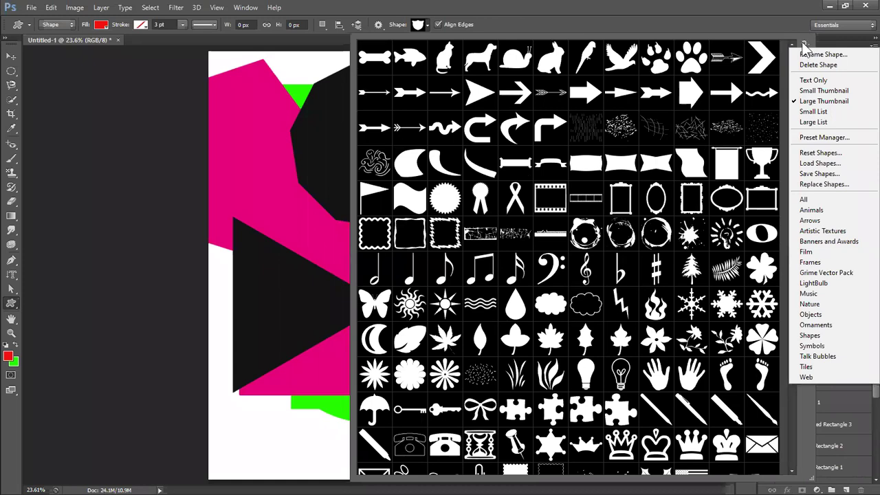
left_click(820, 153)
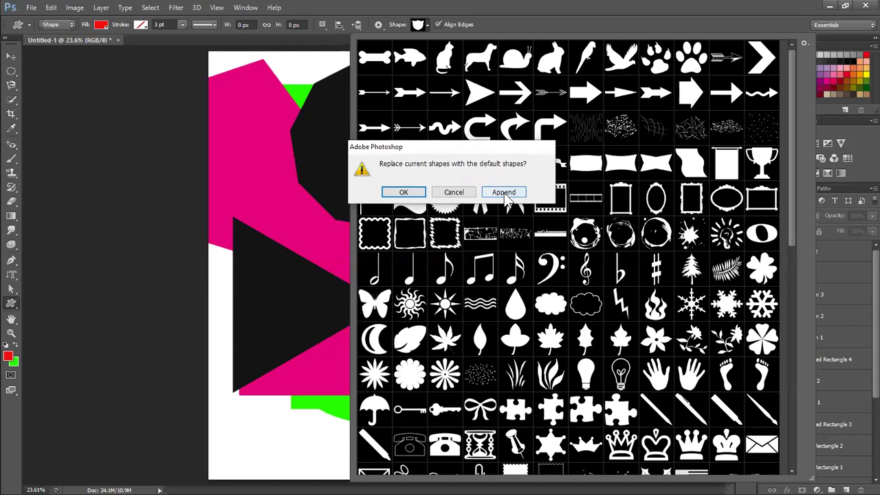
left_click(460, 195)
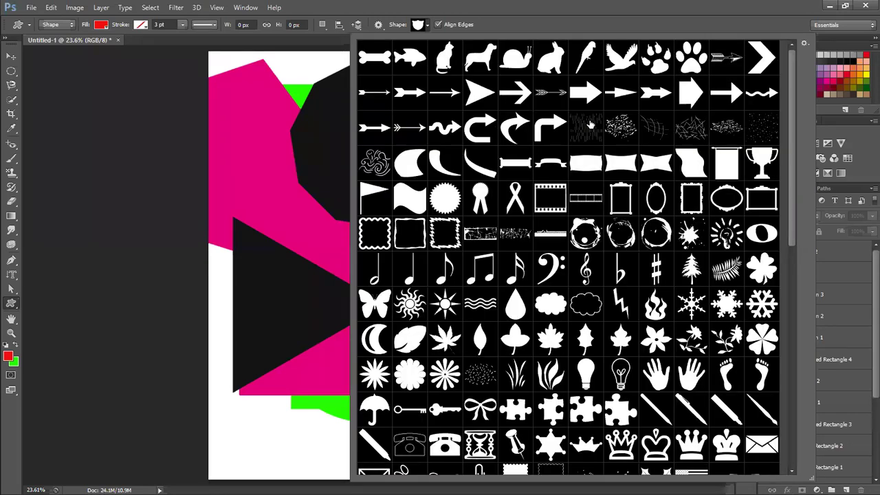
Switch the shape picker to Text Only, then Small and Large Thumbnail views.
left_click(803, 42)
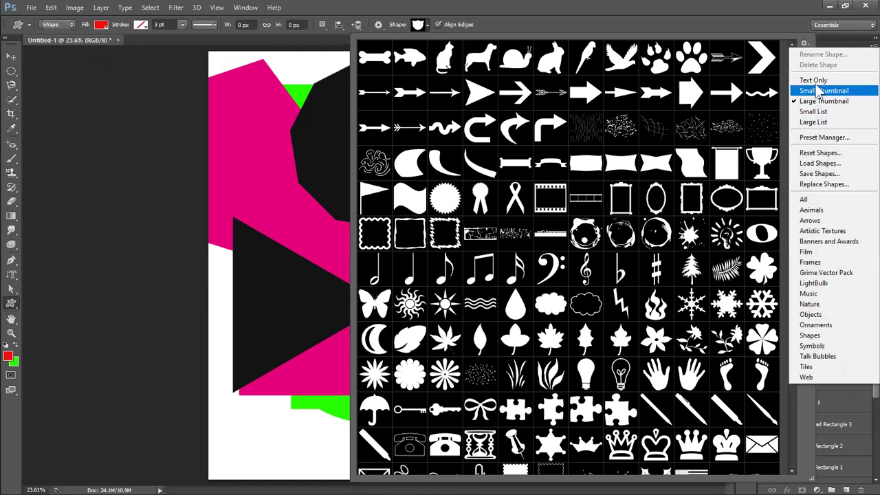
left_click(813, 80)
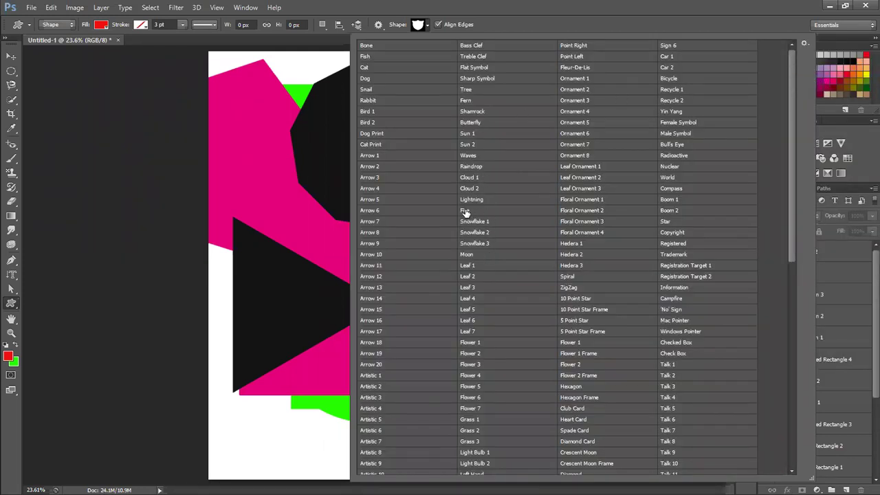
left_click(804, 43)
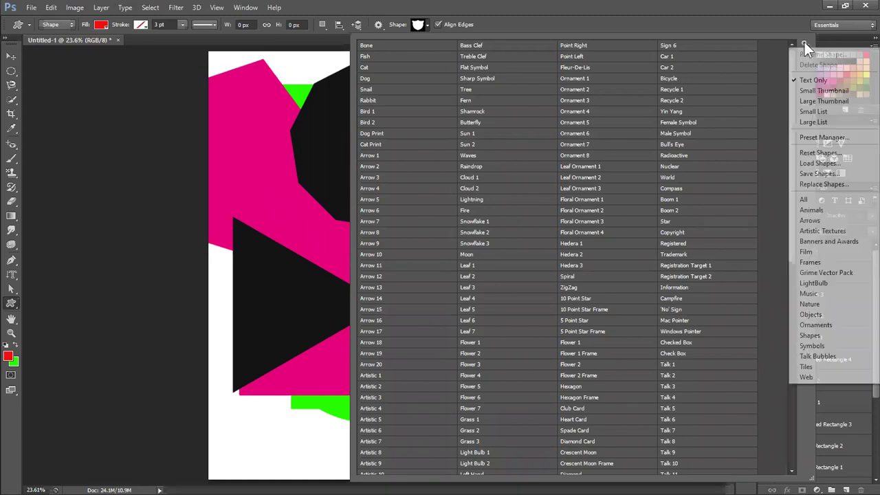
left_click(818, 92)
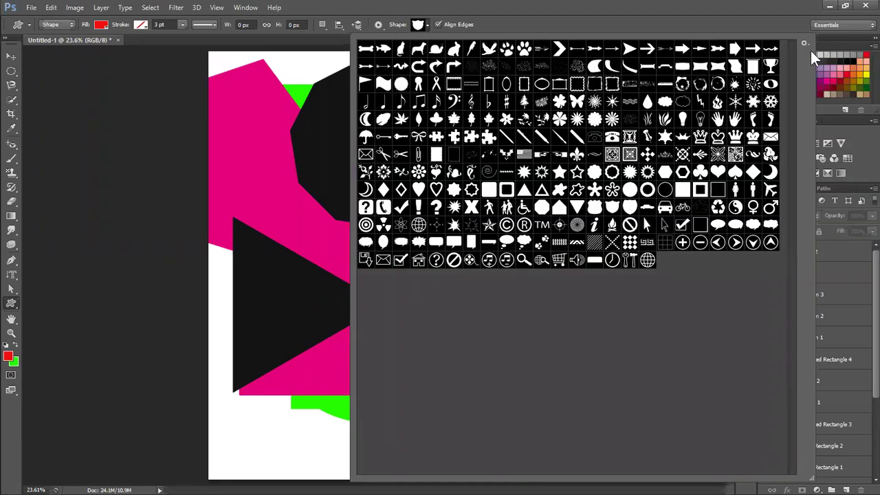
left_click(806, 42)
left_click(819, 102)
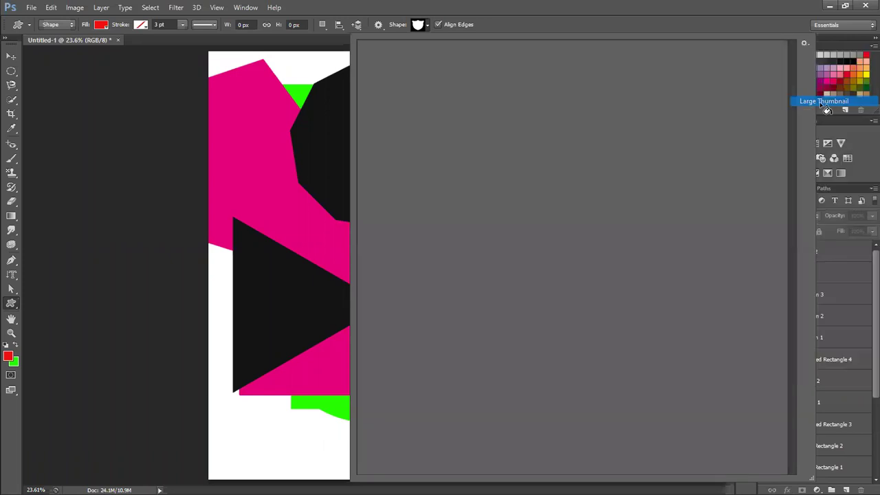
Try the Small List and Large List views, then return to Large Thumbnail.
left_click(803, 44)
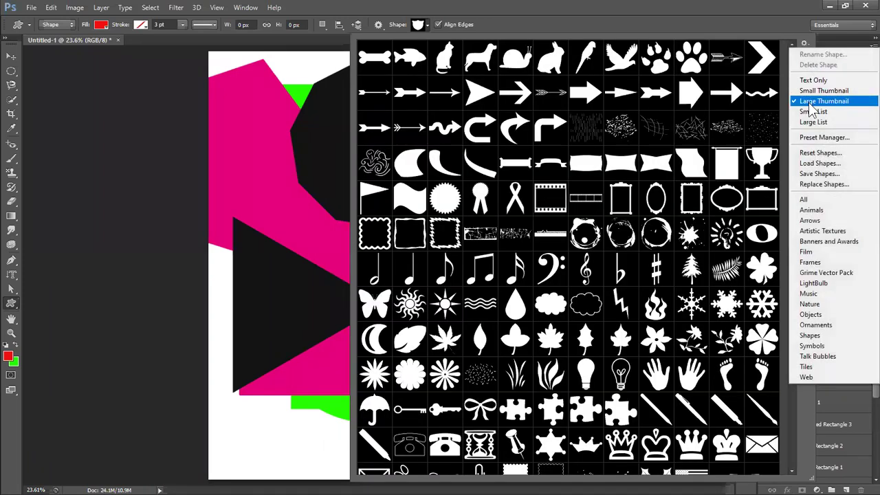
left_click(816, 112)
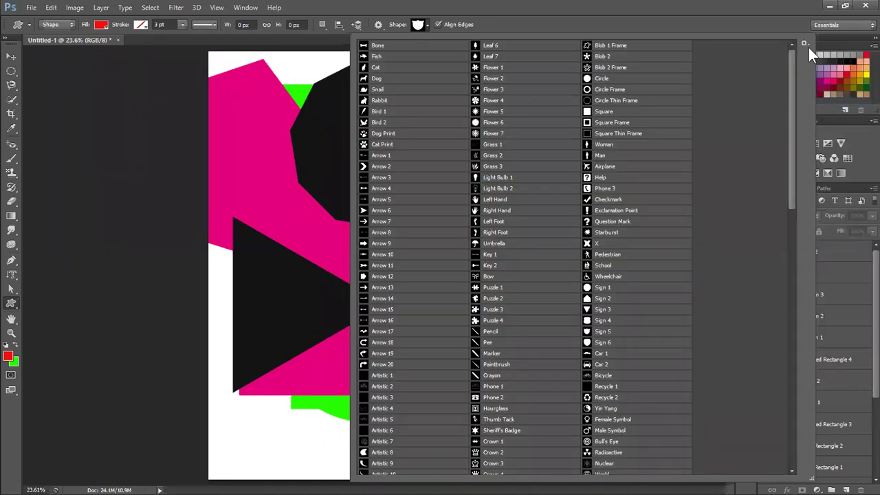
left_click(804, 42)
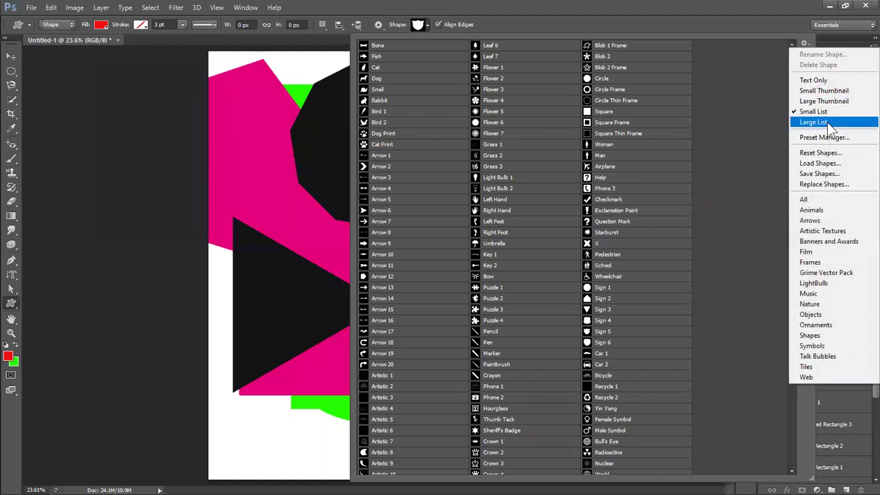
left_click(826, 122)
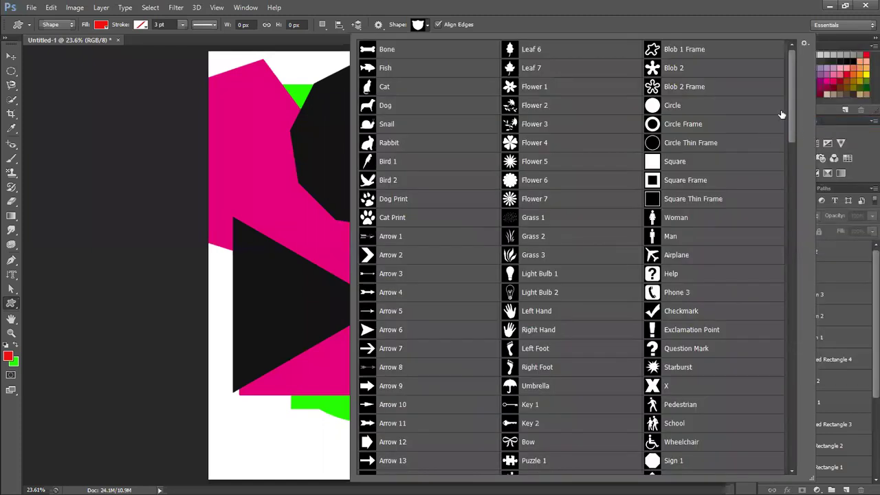
left_click(803, 42)
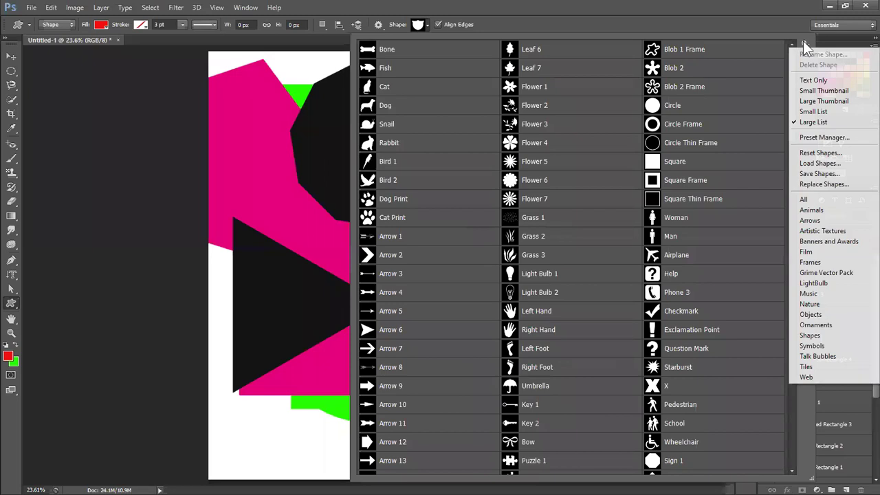
left_click(817, 98)
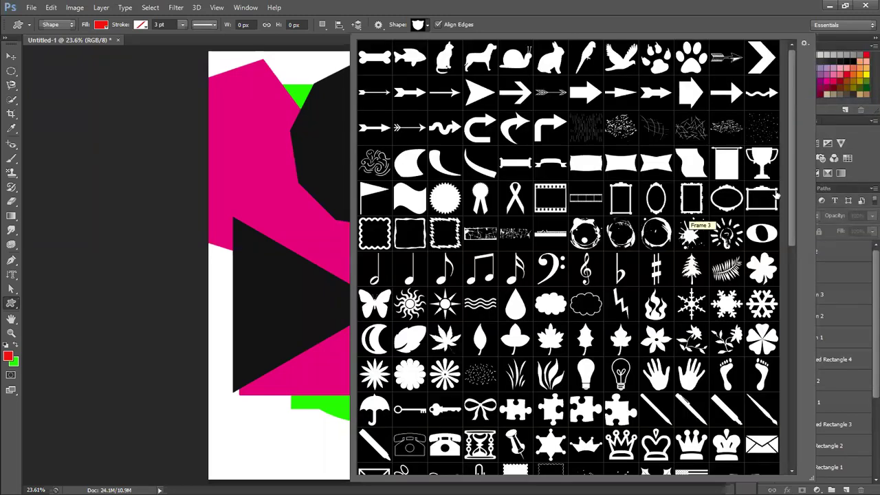
Scroll down the shape picker and double-click the Sign 5 shield to pick it.
scroll(792, 200, "down", 1)
left_click_drag(791, 205, 801, 304)
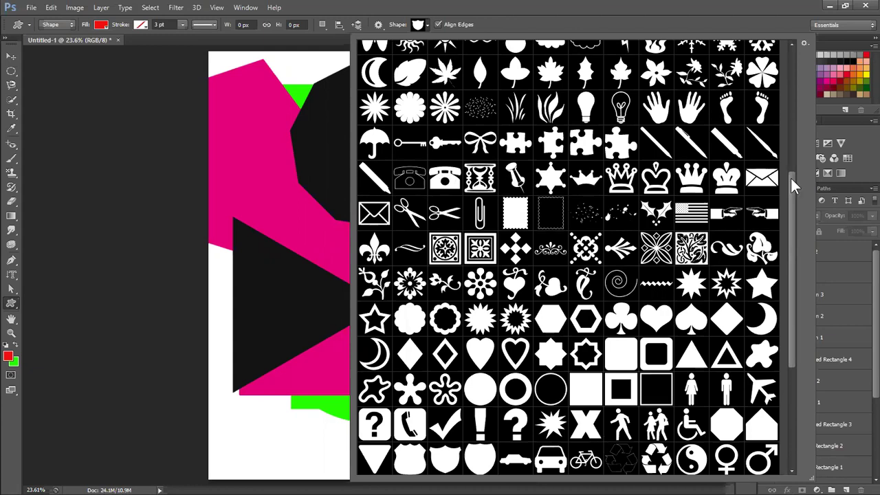
left_click_drag(788, 224, 793, 333)
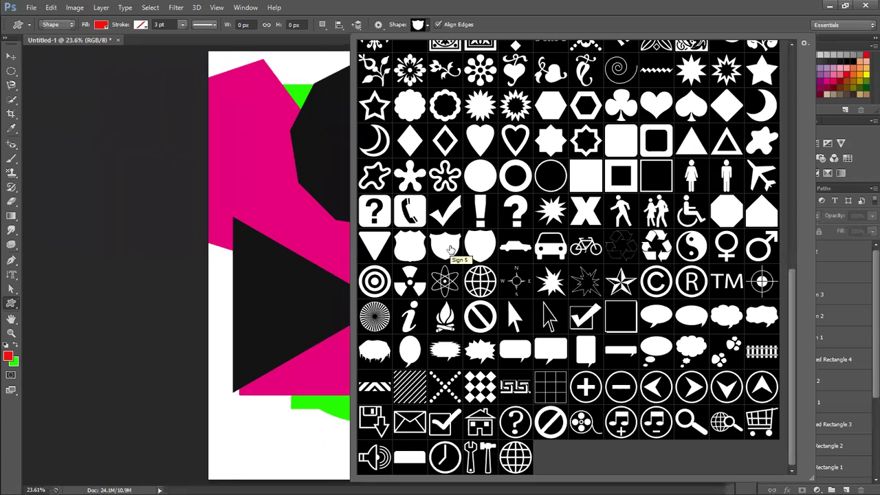
double_click(450, 249)
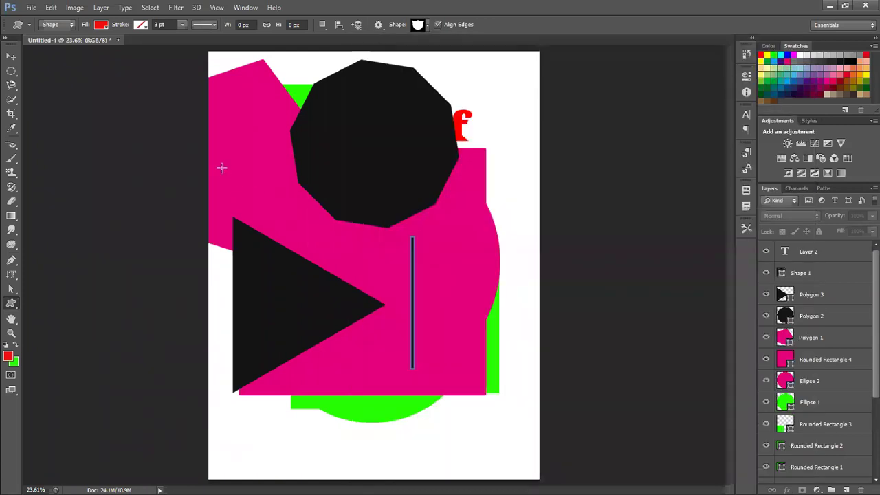
Add a 100 px red shield shape on the pink rectangle and fit the document in view.
left_click(316, 227)
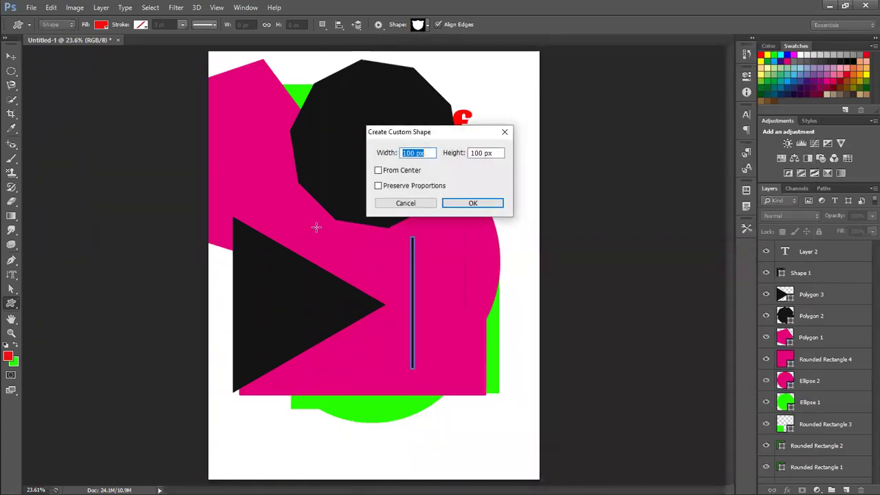
left_click(473, 204)
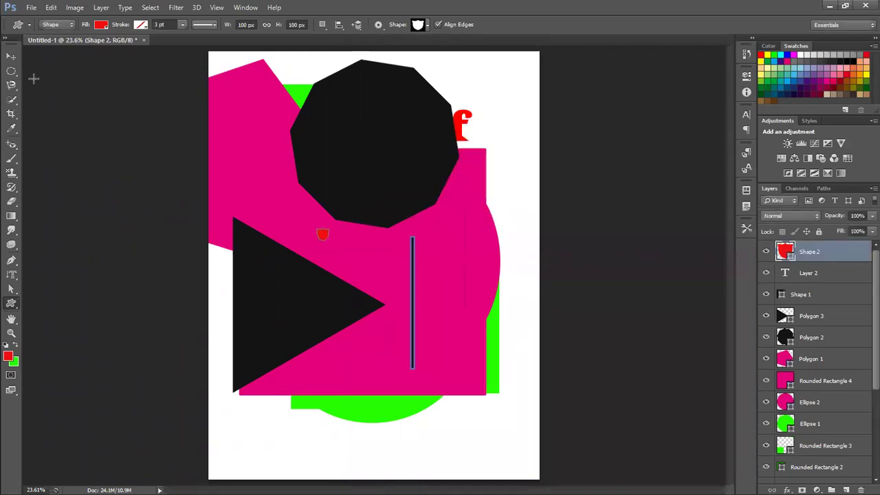
left_click(11, 55)
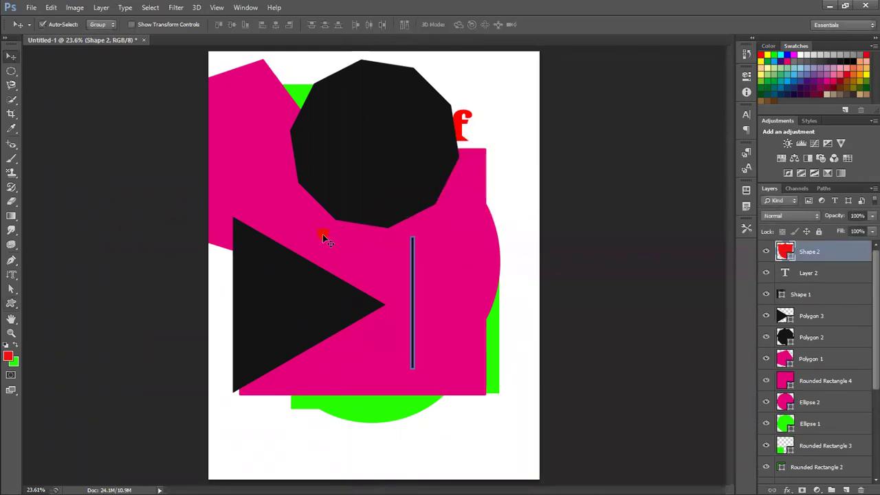
scroll(322, 234, "up", 3)
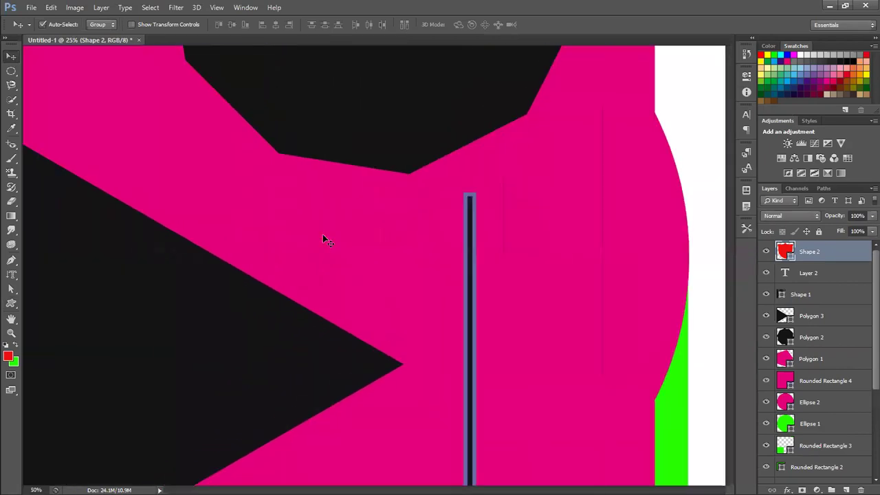
scroll(323, 234, "up", 1)
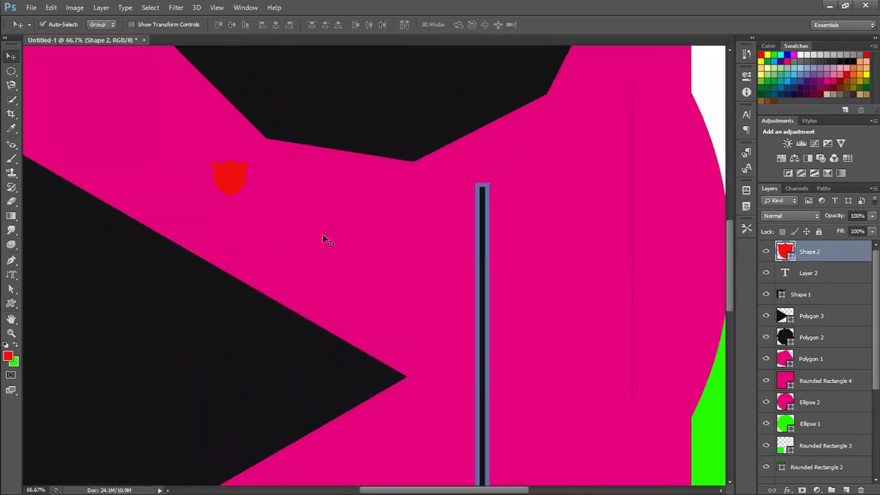
key("ctrl+0")
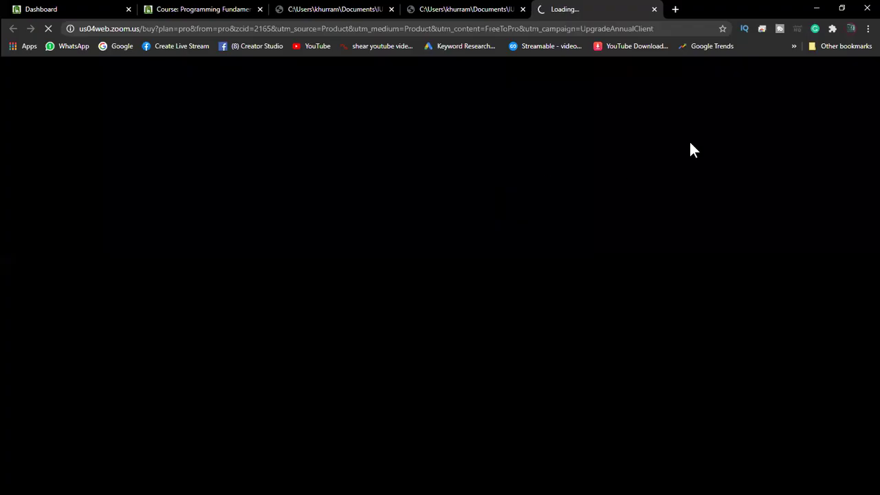
left_click(817, 8)
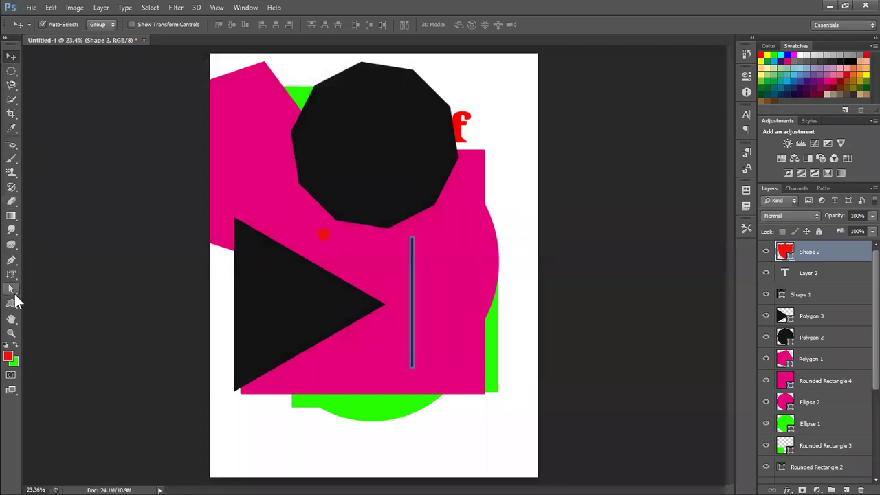
Draw a large proportional shield on the canvas, holding Shift to keep its proportions.
left_click(12, 304)
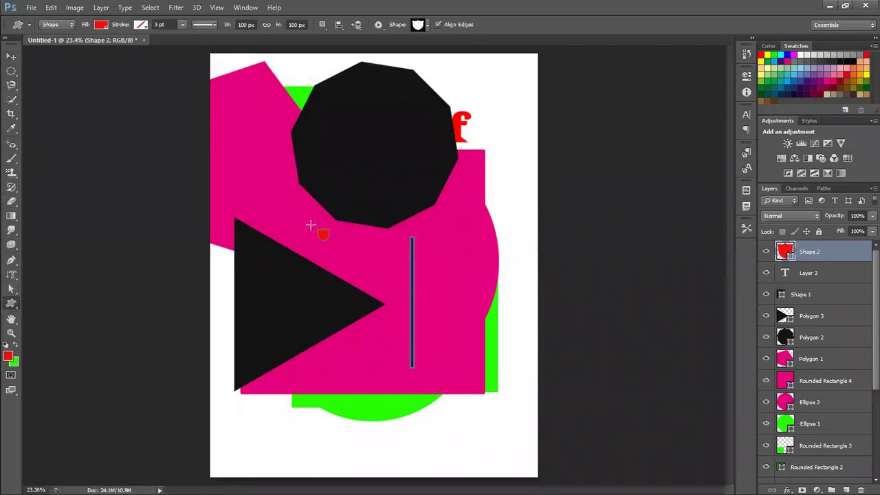
left_click_drag(280, 186, 447, 328)
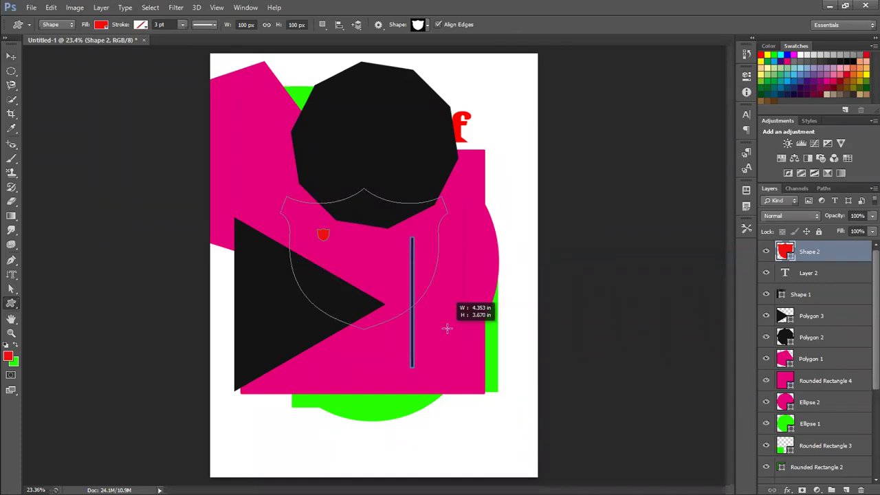
left_click_drag(446, 328, 568, 327)
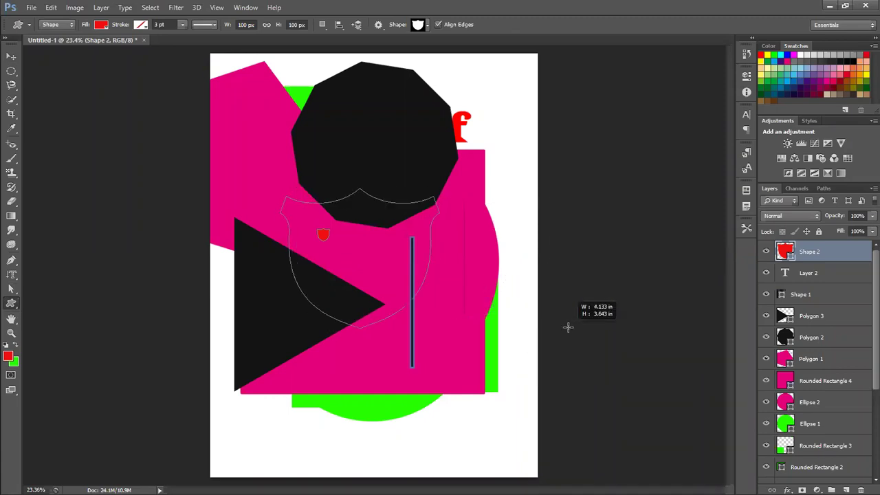
key("shift")
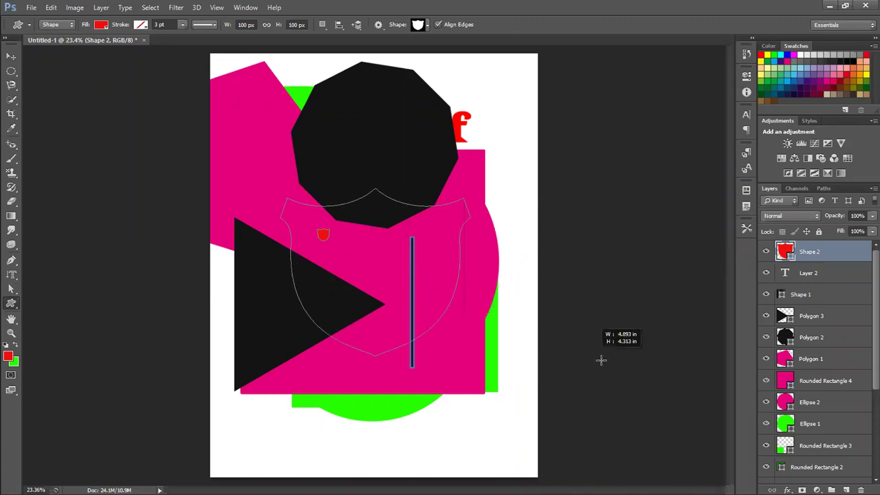
left_click_drag(568, 327, 643, 387)
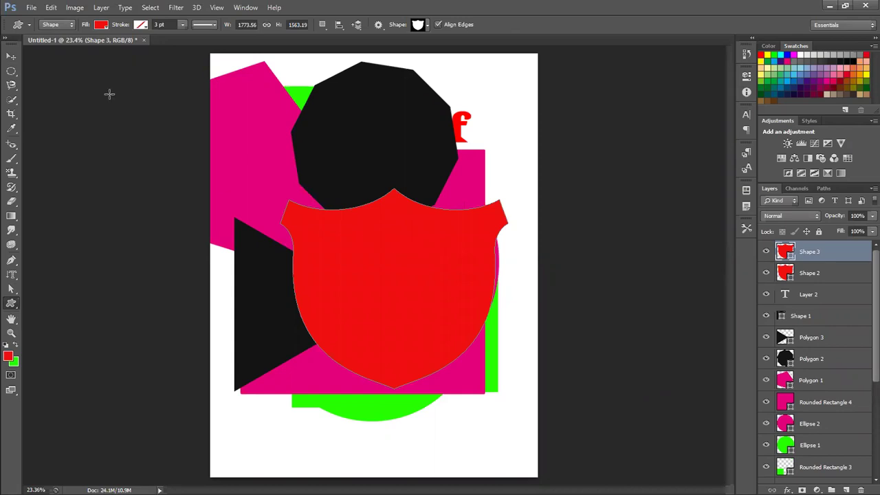
Move the large shield up and left so it overlaps the black octagon.
left_click(11, 56)
left_click_drag(442, 288, 424, 265)
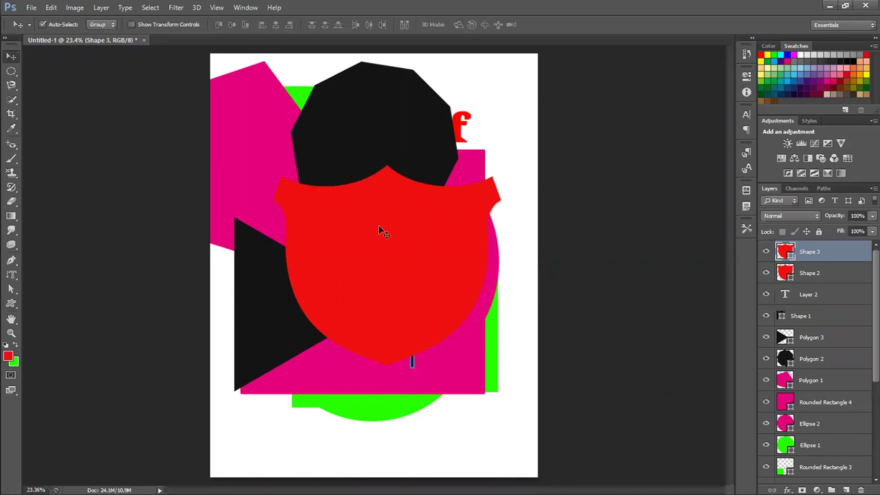
left_click_drag(392, 274, 393, 211)
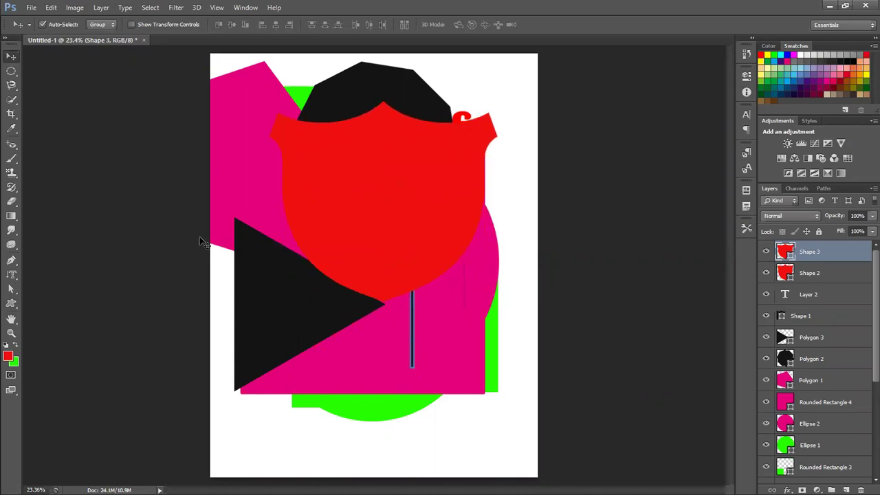
left_click(11, 303)
Re-select the Custom Shape Tool and close its shape collection without changes.
right_click(11, 303)
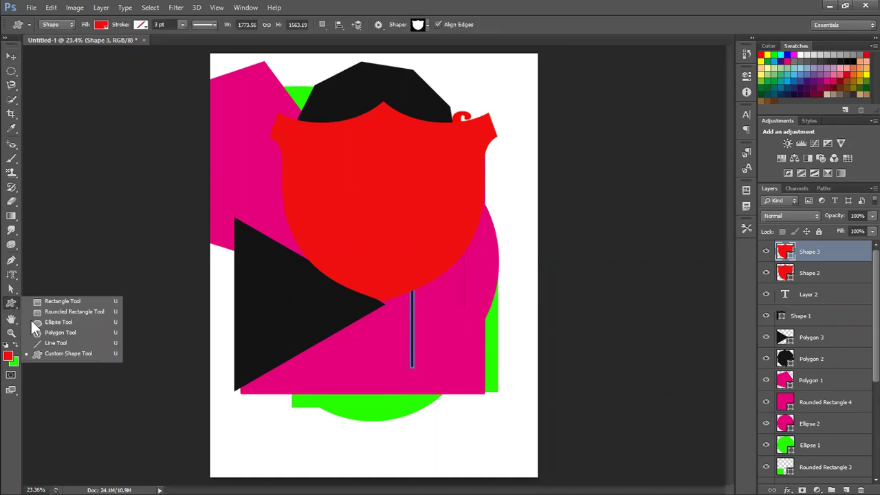
left_click(62, 355)
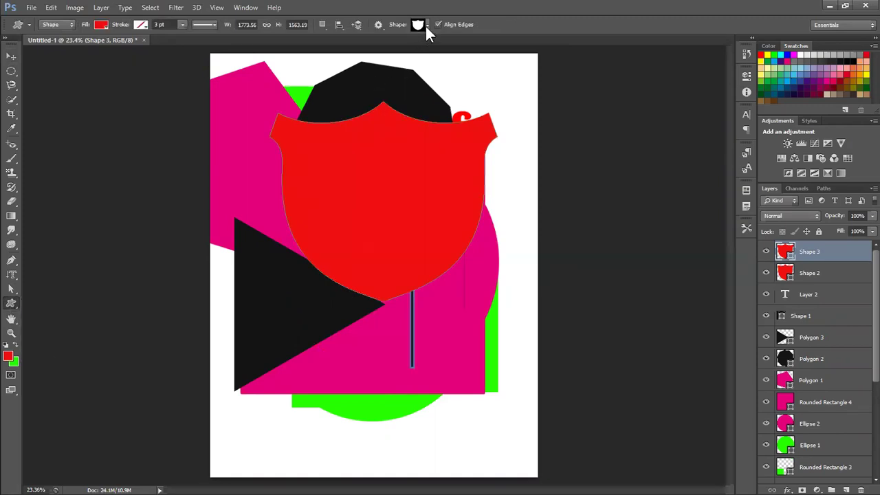
left_click(427, 26)
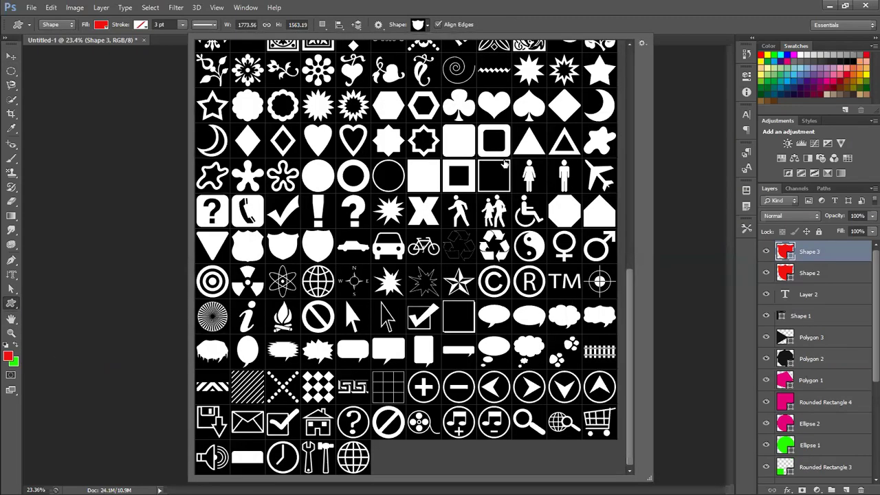
scroll(503, 163, "up", 1)
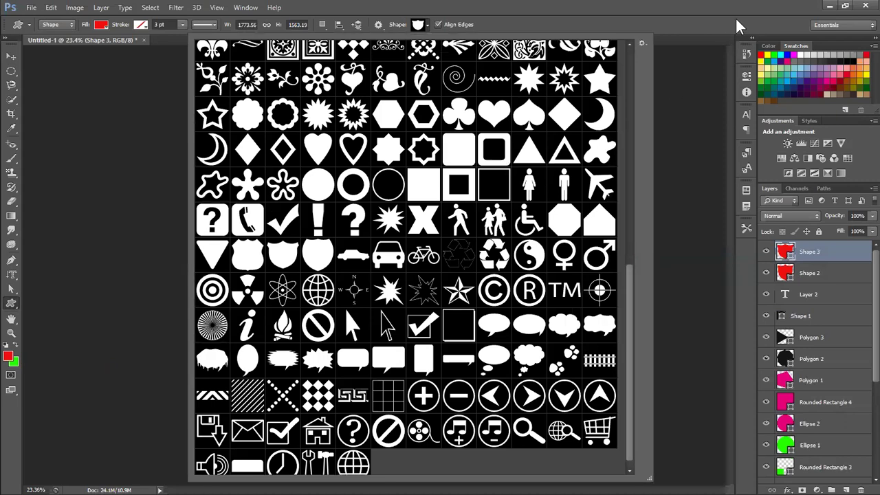
left_click(732, 21)
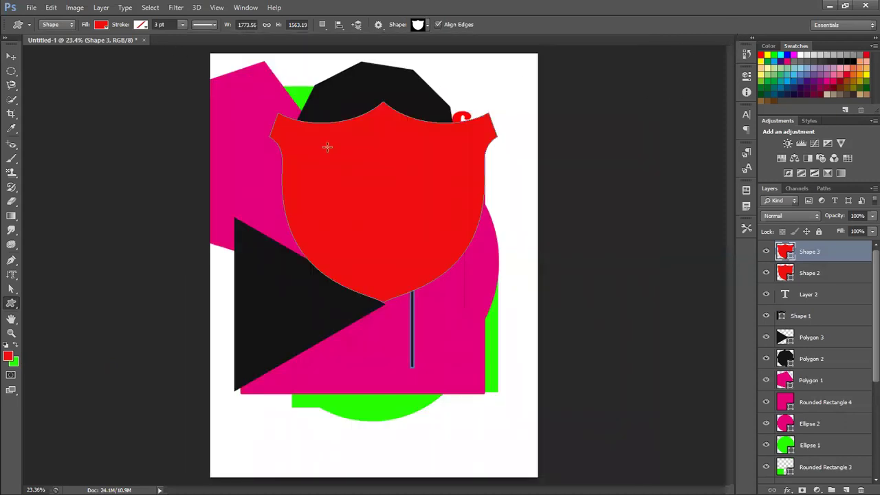
Give the shield a purple fill and a green 21.98 pt stroke.
left_click(101, 25)
left_click(123, 111)
left_click(142, 24)
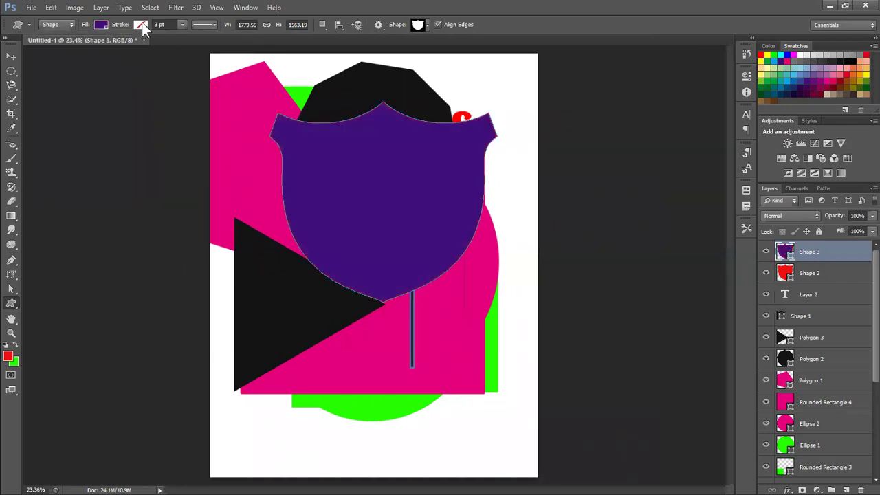
left_click(119, 113)
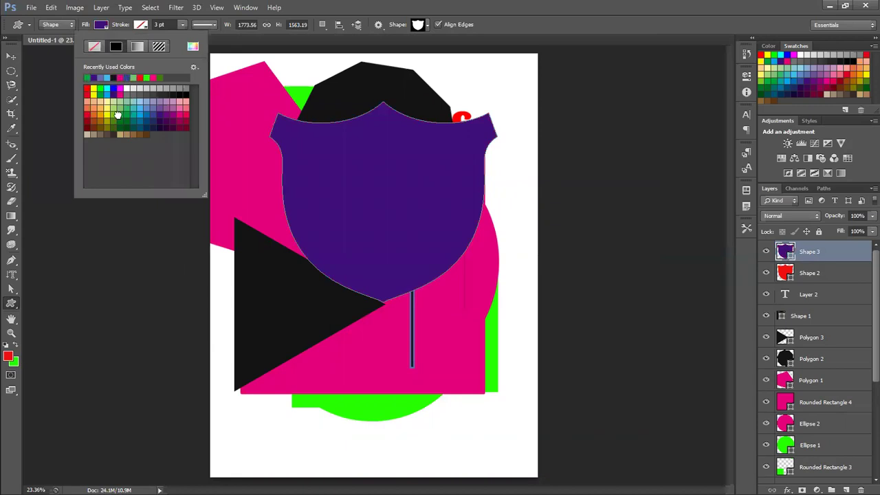
left_click(180, 28)
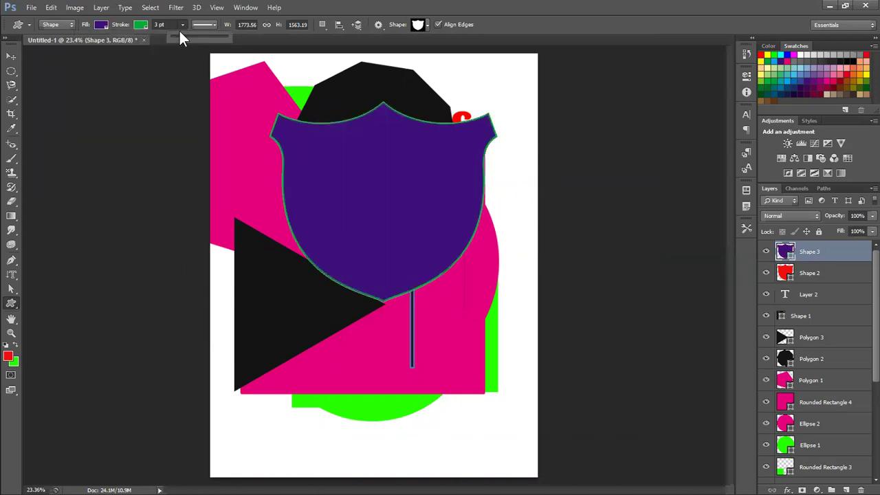
left_click_drag(191, 37, 200, 35)
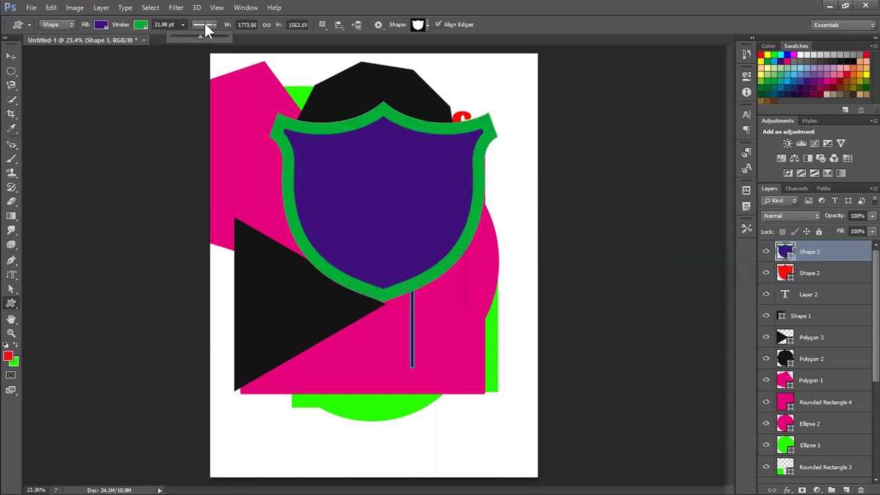
left_click(206, 25)
Compare dotted and dashed stroke styles, settling on a dashed outline.
left_click(206, 72)
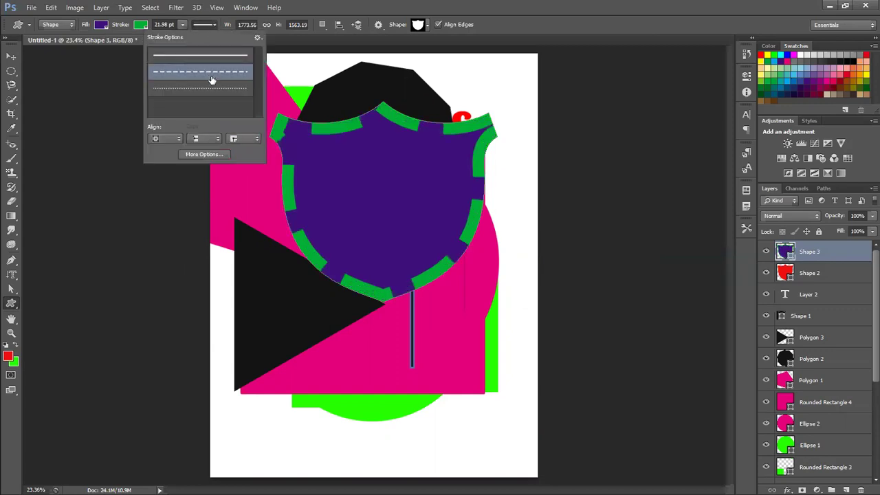
left_click(211, 95)
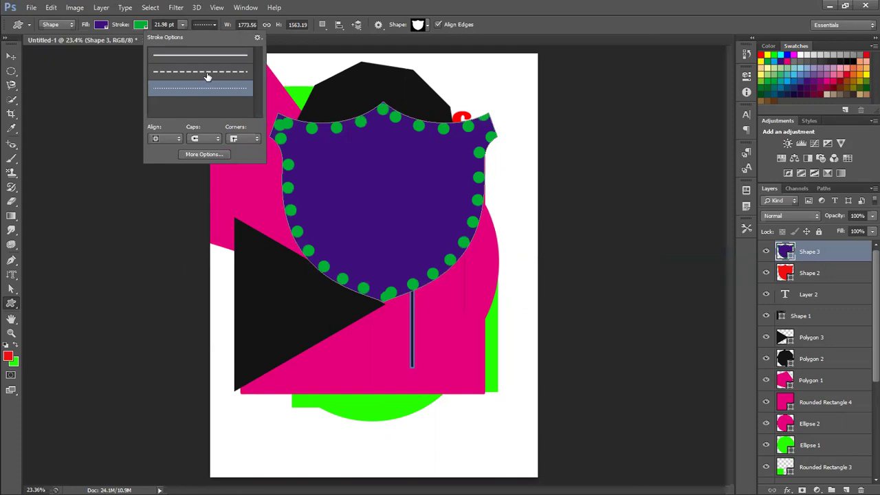
left_click(206, 72)
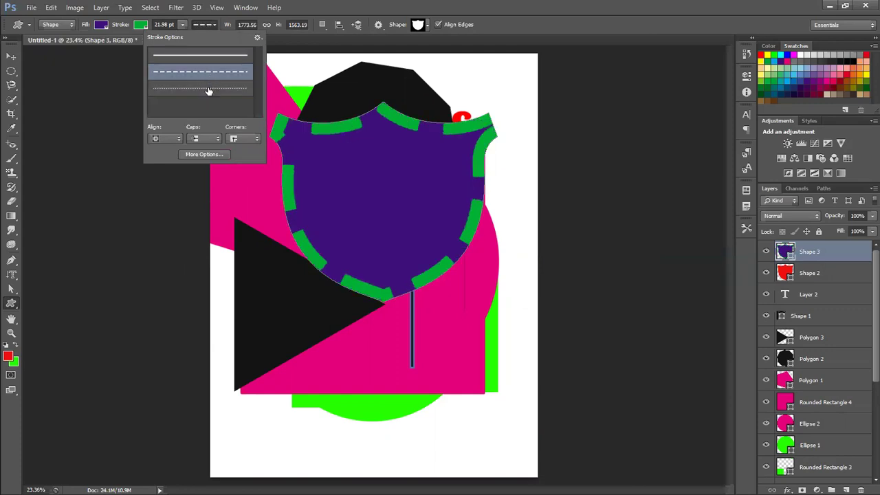
left_click(208, 89)
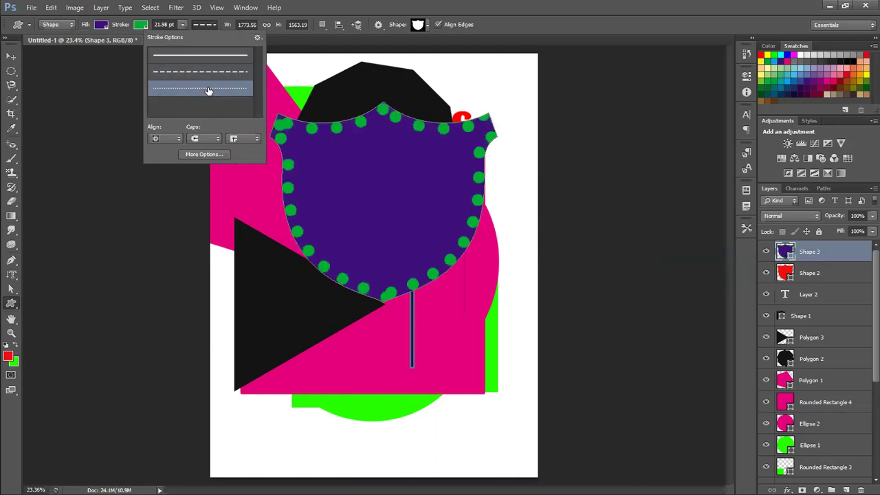
left_click(206, 78)
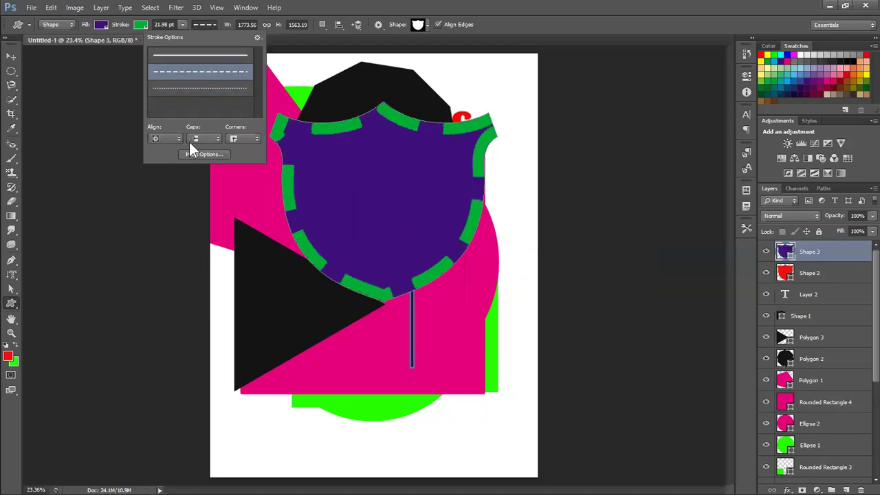
Try different dash cap styles, ending with square dash ends.
left_click(207, 138)
left_click(211, 154)
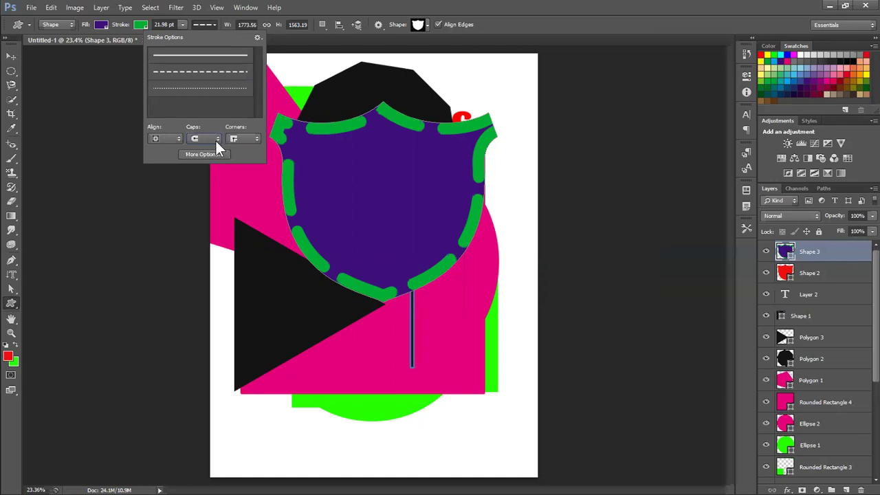
left_click(214, 139)
left_click(204, 164)
left_click(208, 139)
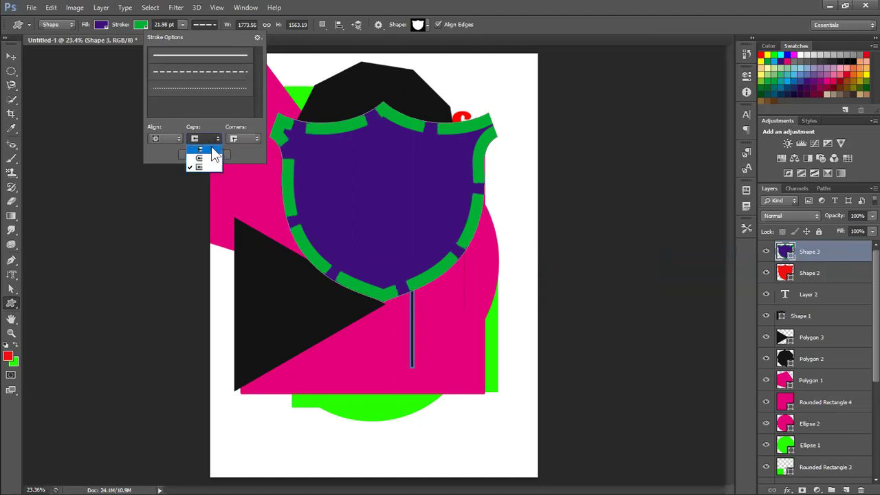
Change the stroke corner style and centre the stroke on the shield's edge.
left_click(245, 135)
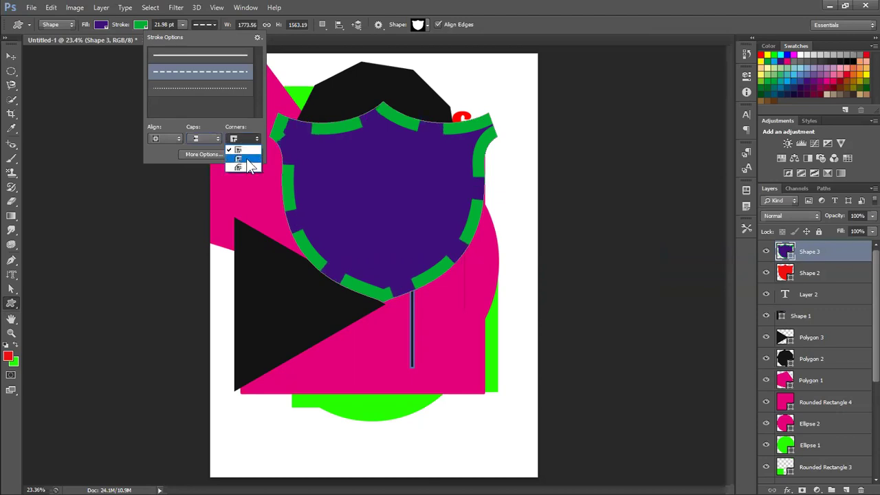
left_click(249, 154)
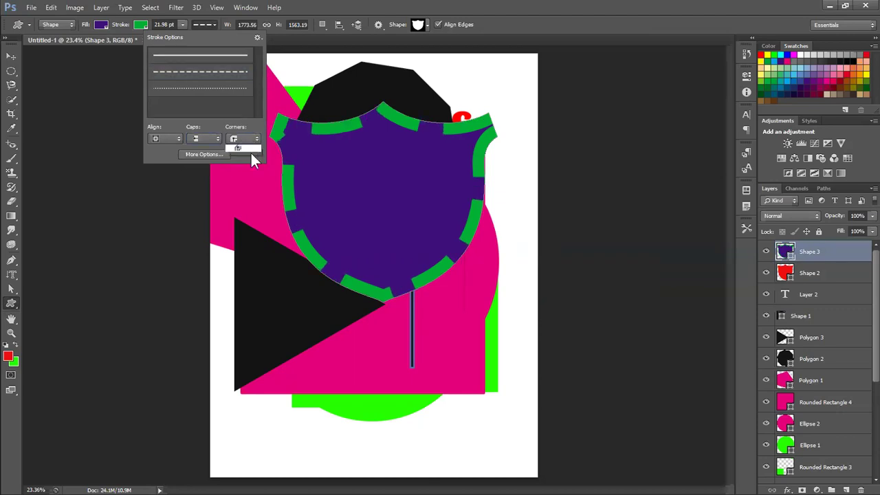
left_click(249, 169)
left_click(158, 138)
left_click(168, 153)
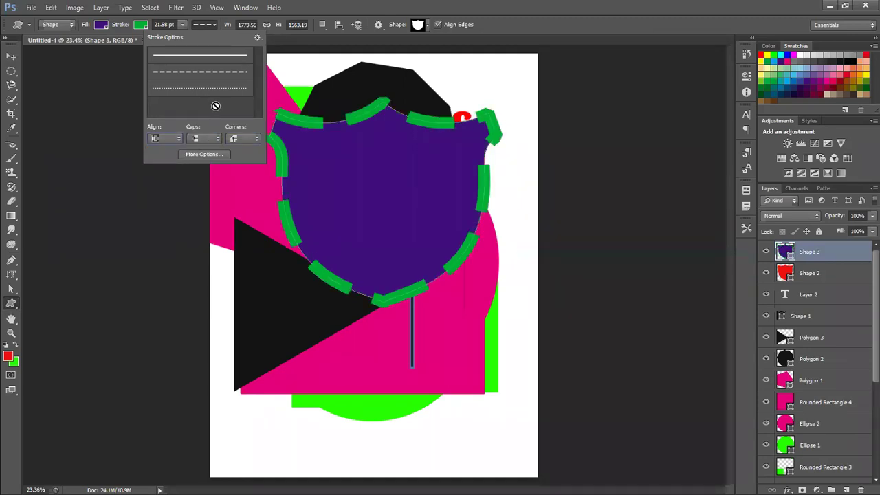
left_click(12, 57)
Move the dashed purple shield down below the black polygon and select the Hand Tool.
left_click_drag(397, 192, 390, 244)
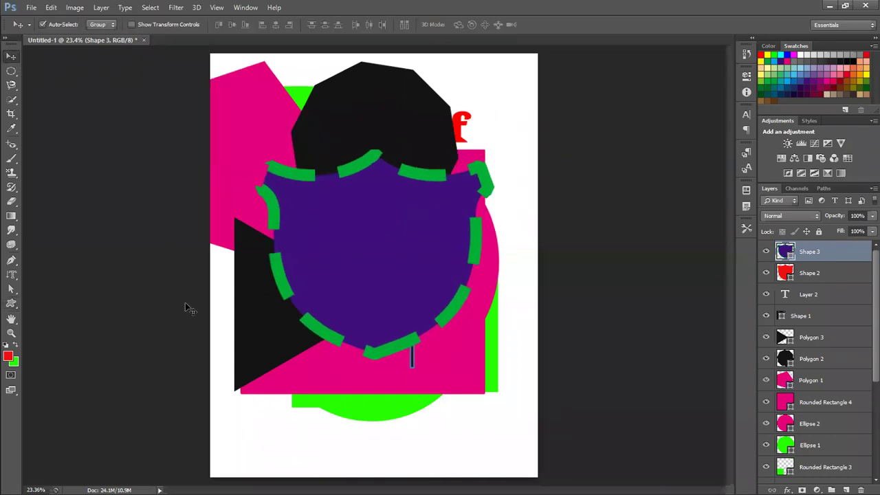
left_click(11, 303)
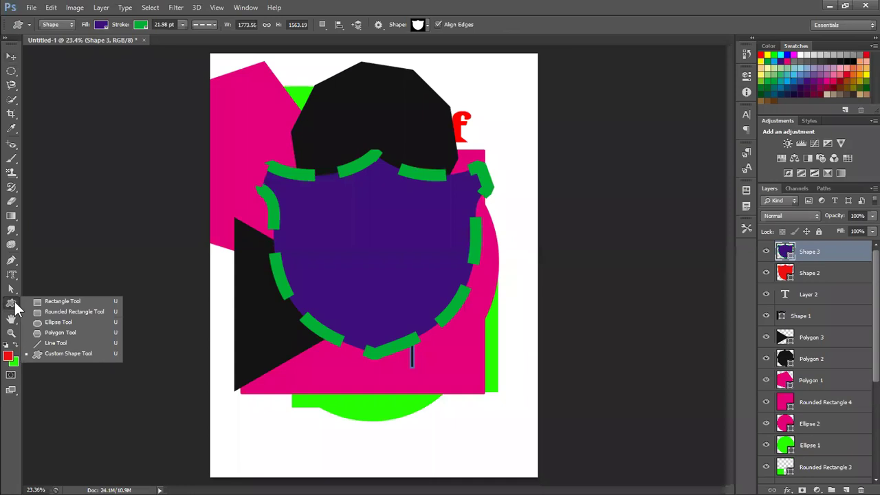
left_click(11, 319)
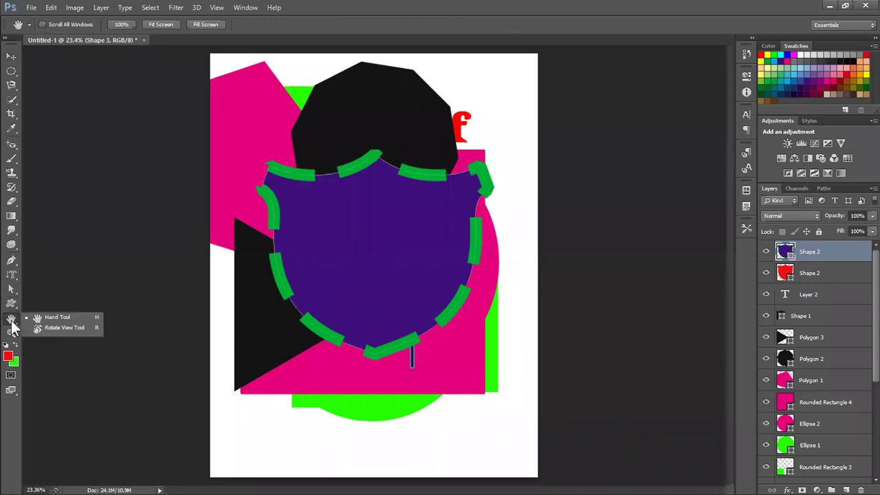
left_click(76, 315)
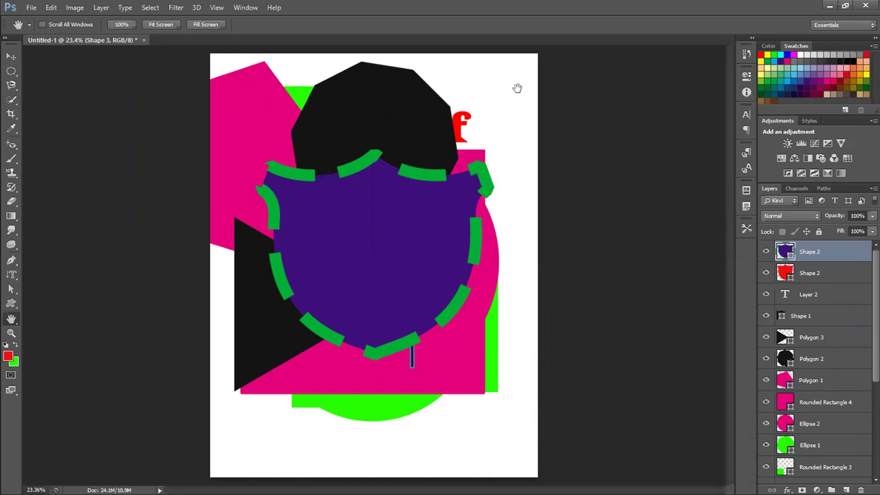
left_click(542, 256)
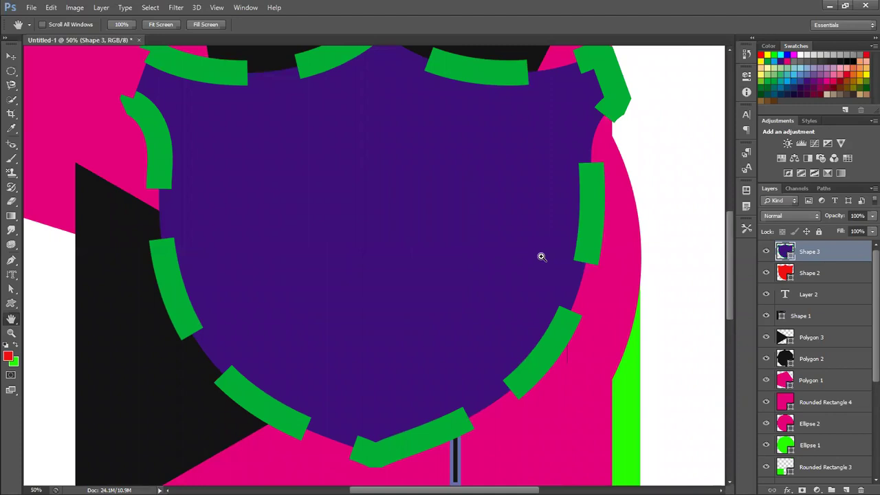
left_click(542, 257)
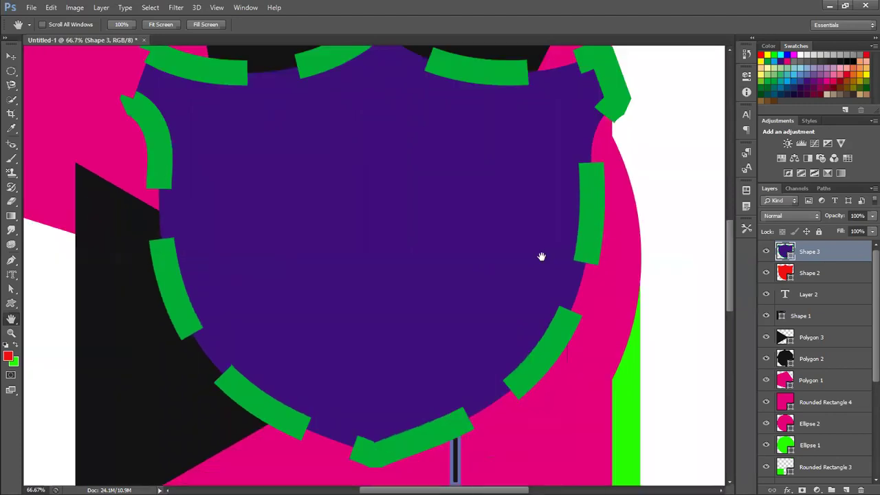
left_click_drag(730, 242, 731, 248)
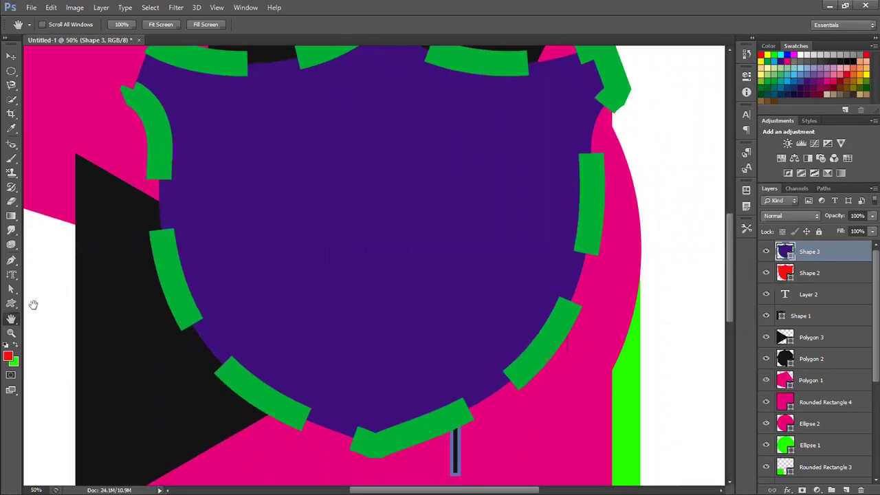
left_click_drag(176, 48, 177, 171)
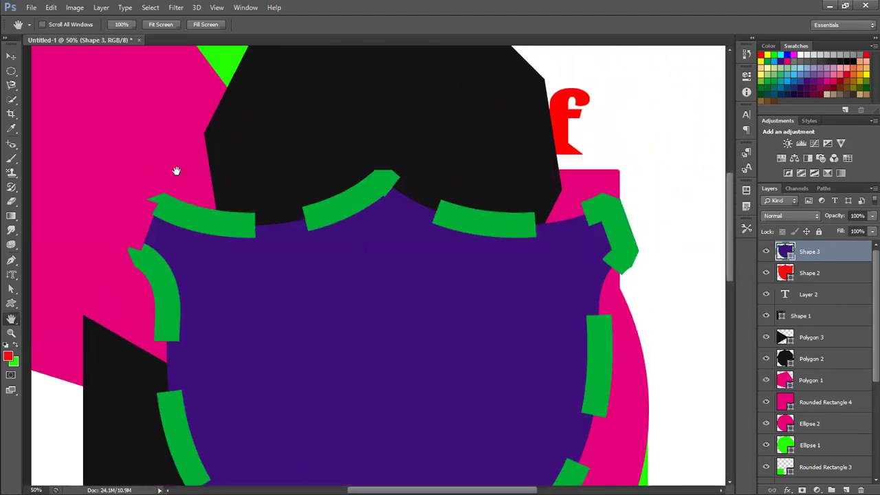
left_click_drag(362, 171, 379, 279)
left_click_drag(147, 69, 186, 196)
left_click_drag(210, 262, 180, 169)
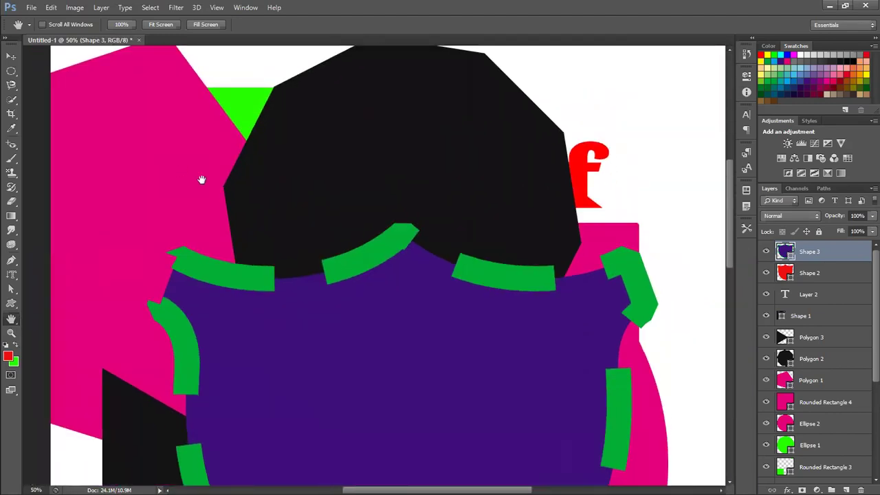
left_click(11, 56)
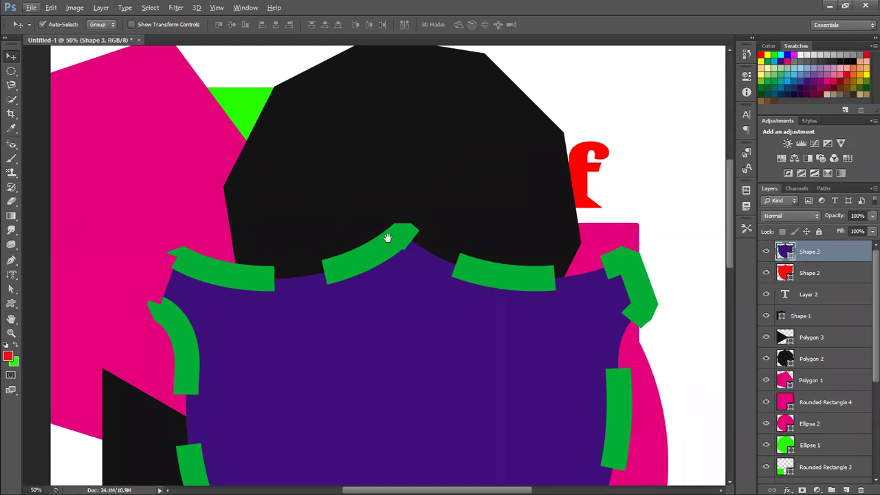
Alt-drag the shield up-right to create Shape 3 copy, dismiss the no-layer error, and select the Hand tool.
left_click_drag(360, 246, 474, 199)
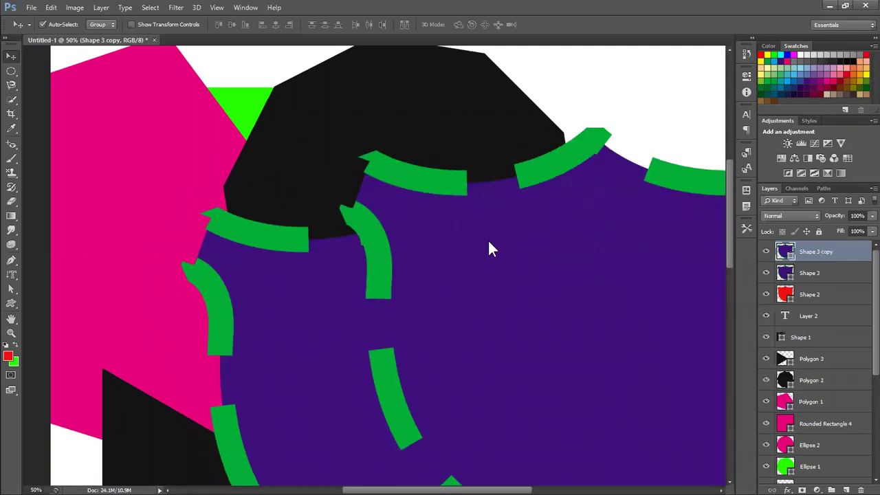
left_click(463, 222)
left_click(441, 192)
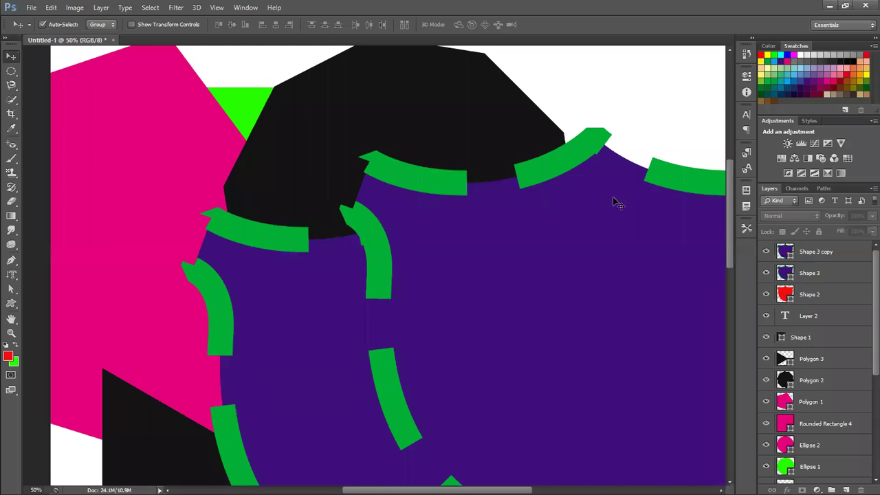
left_click(13, 323)
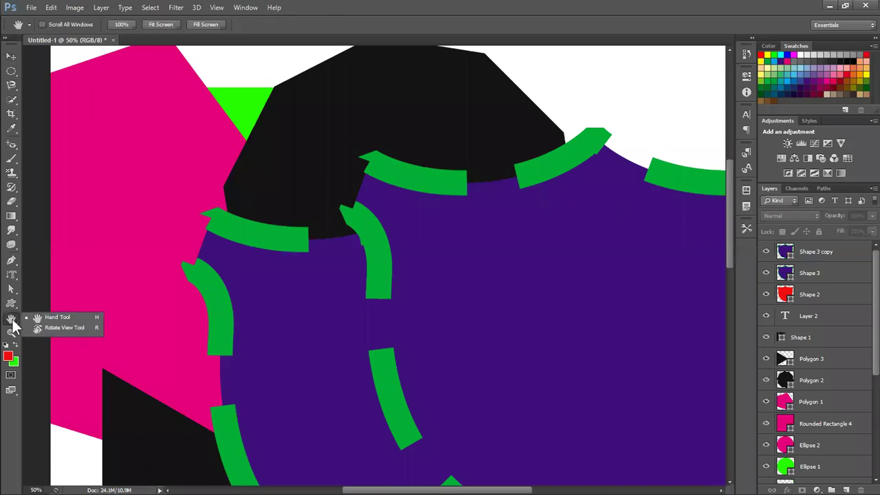
left_click(59, 318)
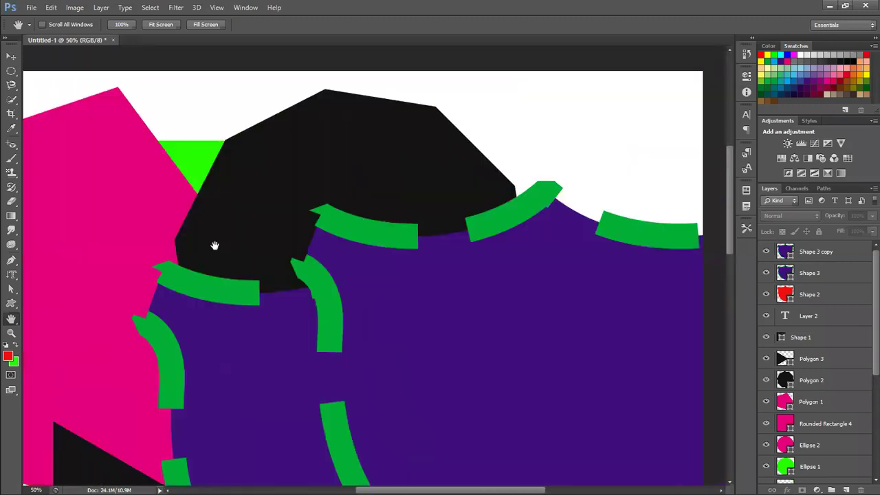
left_click_drag(271, 199, 214, 227)
key("ctrl+0")
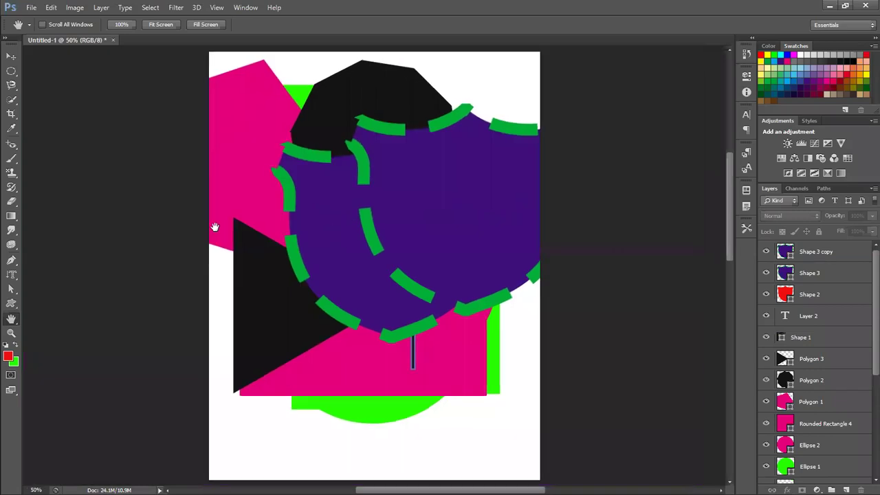
key("m")
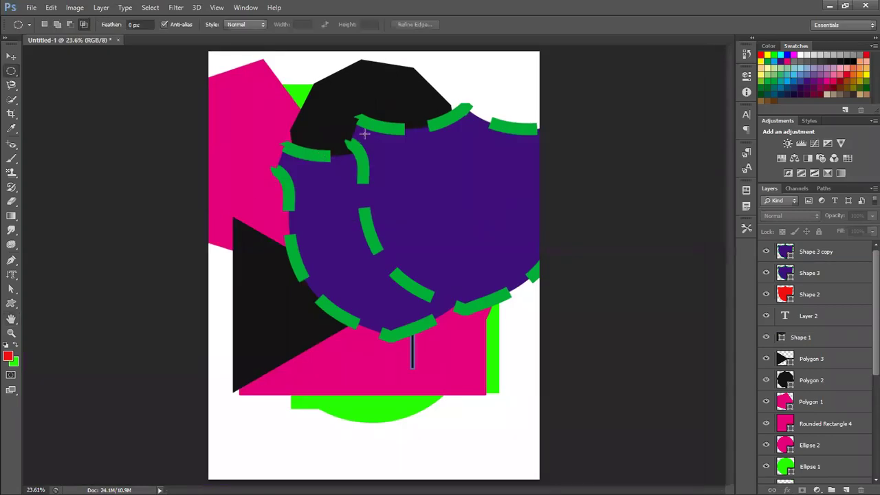
key("l")
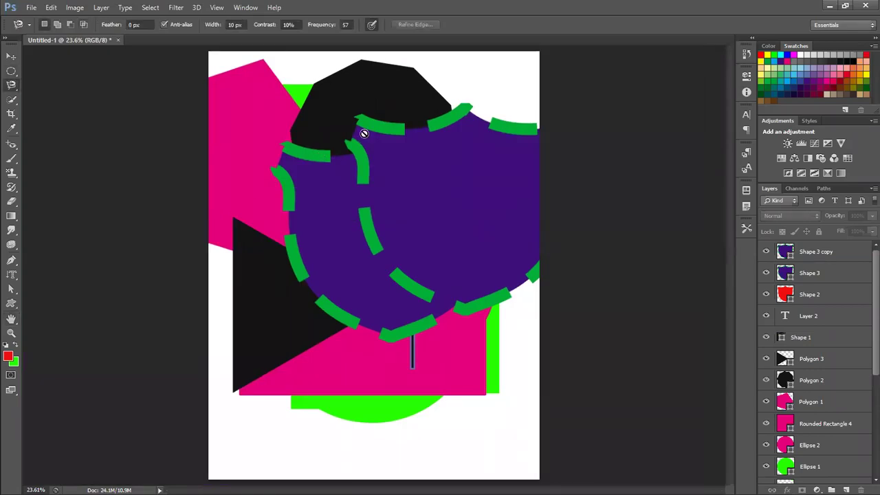
left_click(12, 57)
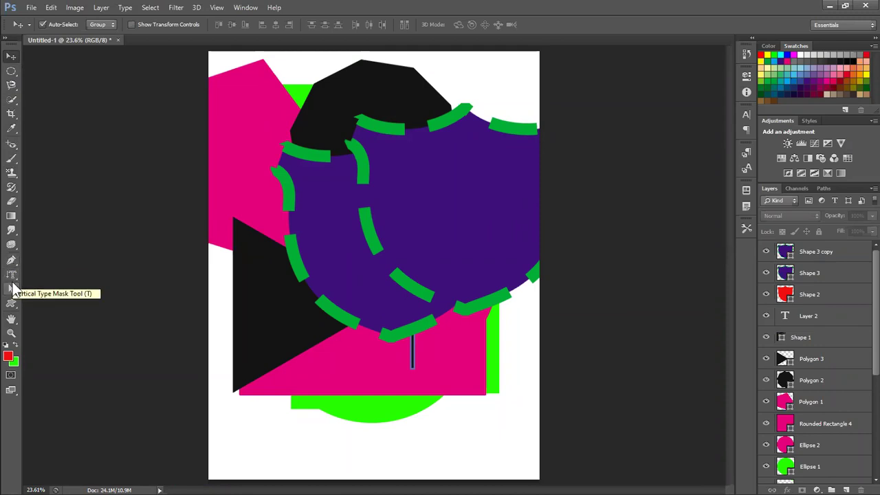
left_click_drag(14, 325, 38, 332)
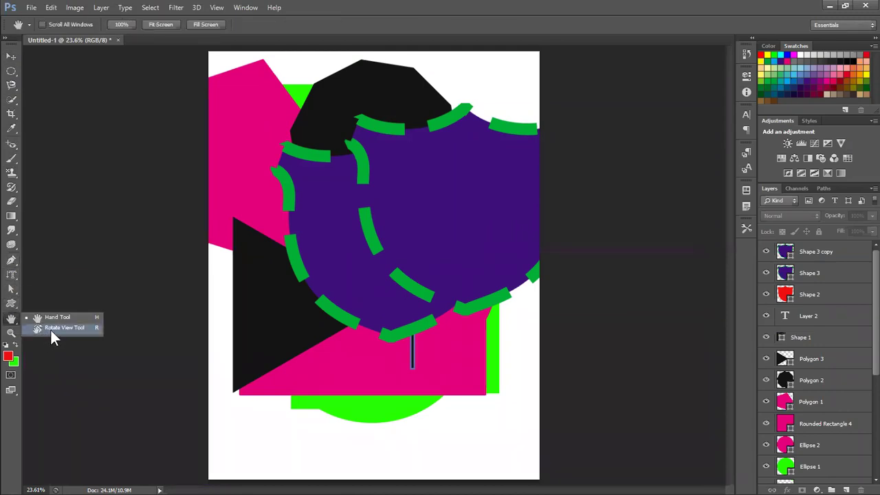
left_click(50, 330)
mouse_move(403, 184)
left_mouse_down()
mouse_move(465, 300)
mouse_move(437, 235)
mouse_move(450, 248)
mouse_move(453, 294)
mouse_move(377, 173)
mouse_move(385, 173)
left_mouse_up()
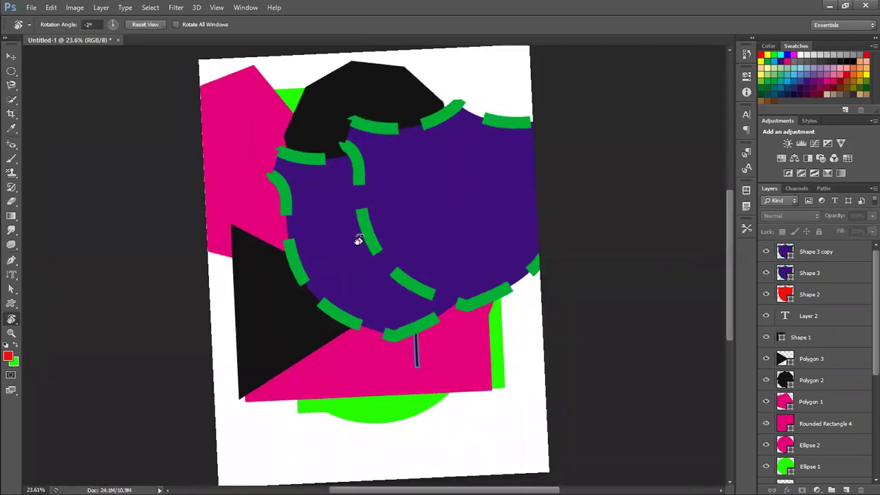
mouse_move(334, 150)
left_mouse_down()
mouse_move(404, 190)
mouse_move(440, 253)
mouse_move(418, 243)
mouse_move(426, 238)
mouse_move(350, 140)
left_mouse_up()
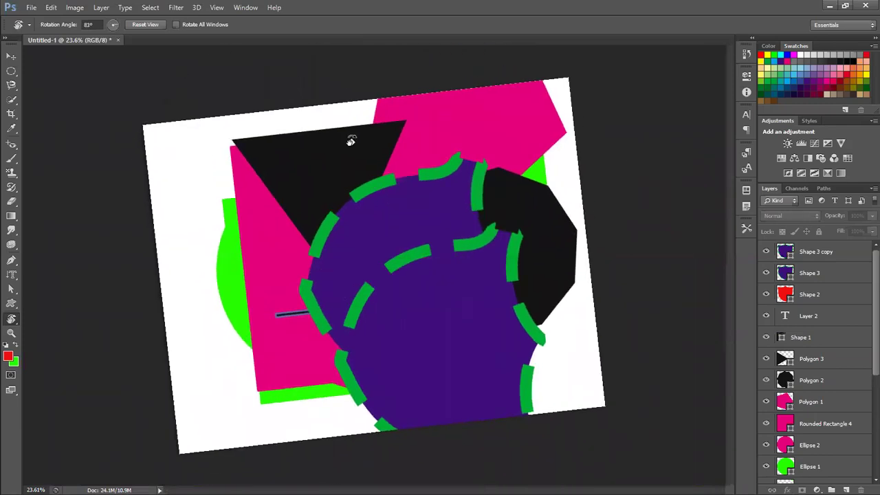
mouse_move(477, 258)
left_mouse_down()
mouse_move(444, 222)
mouse_move(371, 182)
mouse_move(371, 143)
mouse_move(334, 148)
left_mouse_up()
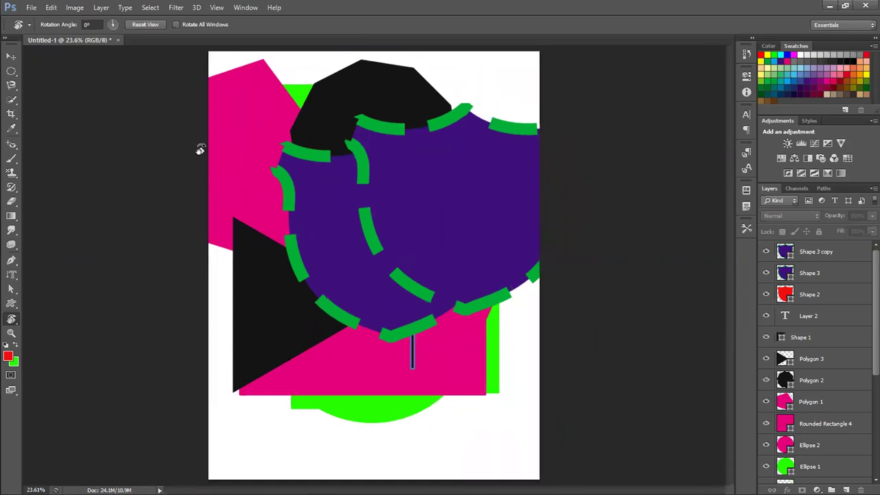
left_click_drag(11, 319, 40, 325)
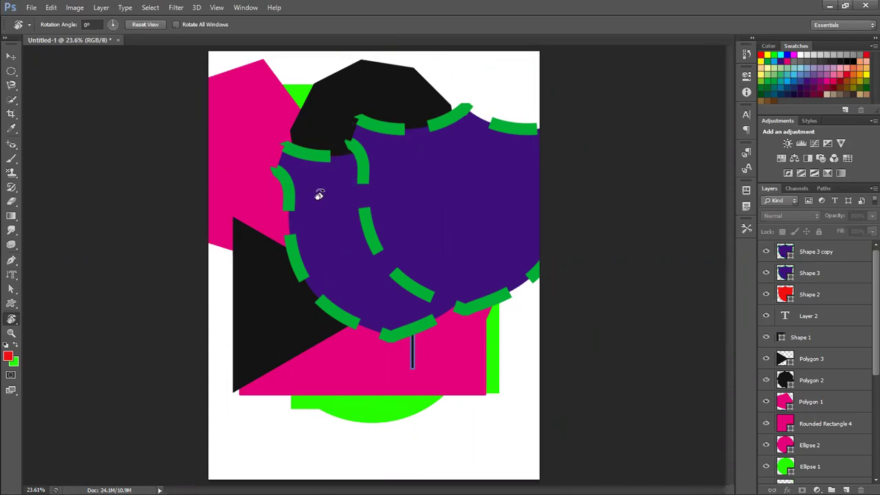
Switch to the Zoom tool and zoom in close on the dashed shield outline, then back out.
left_click(12, 319)
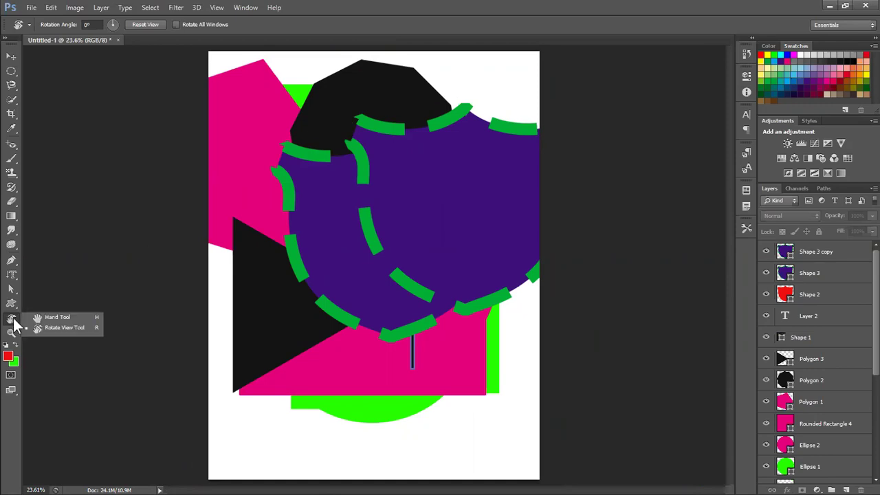
left_click(46, 328)
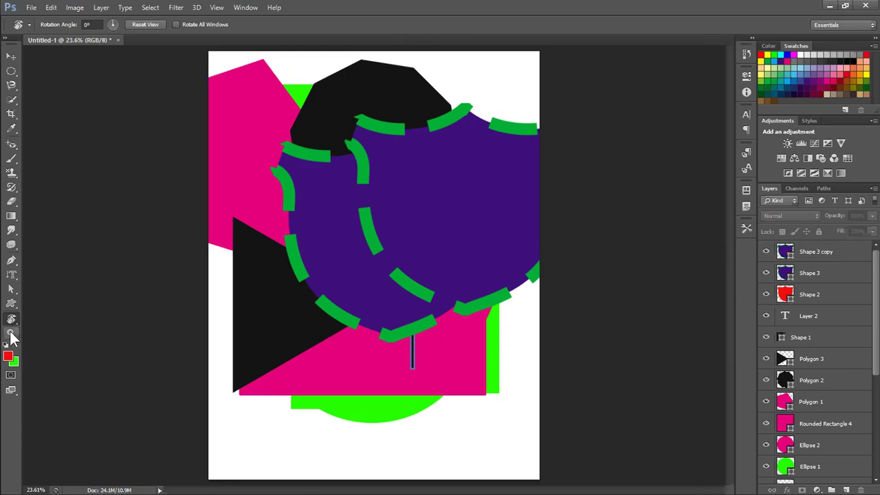
left_click(11, 334)
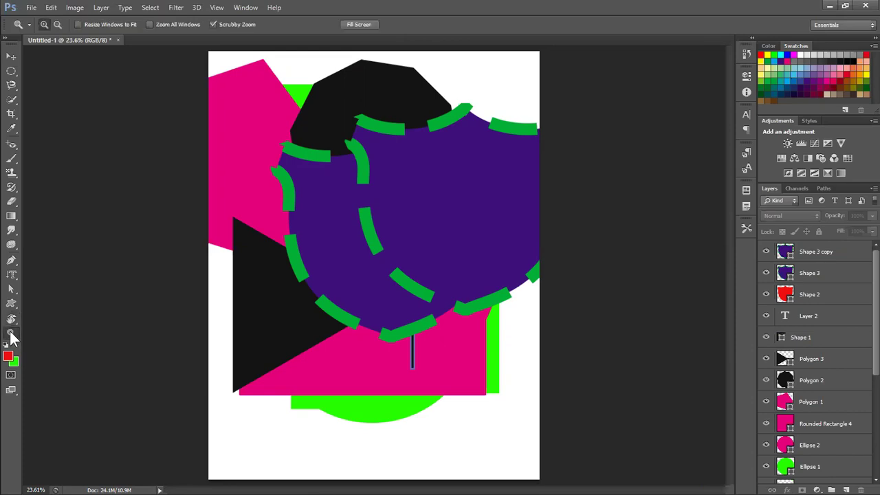
left_click(396, 209)
left_click(395, 210)
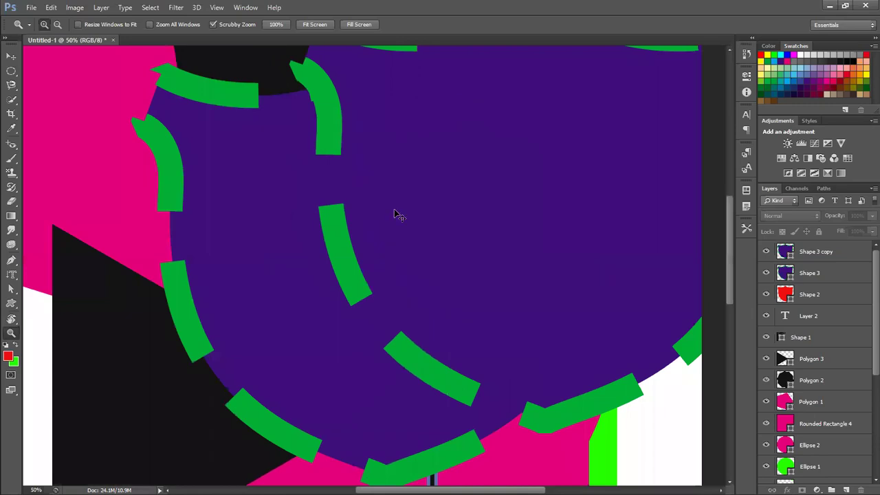
left_click(395, 213)
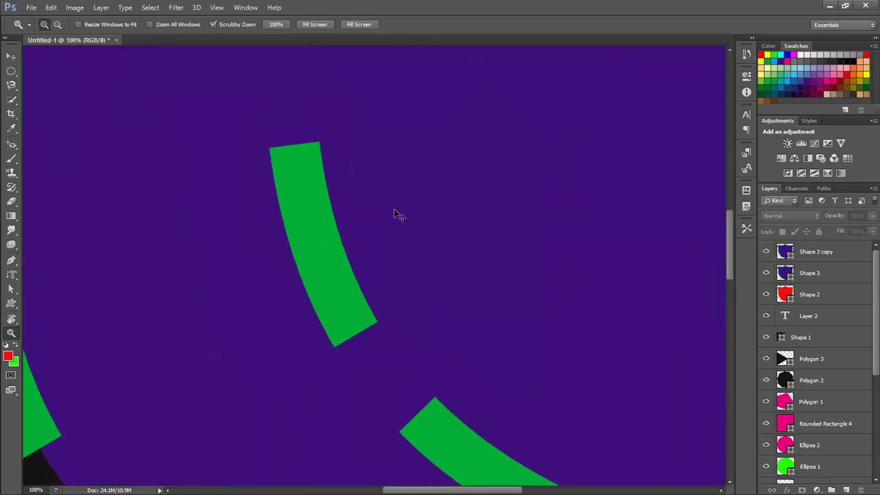
left_click(395, 213, "alt")
left_click(395, 213, "alt")
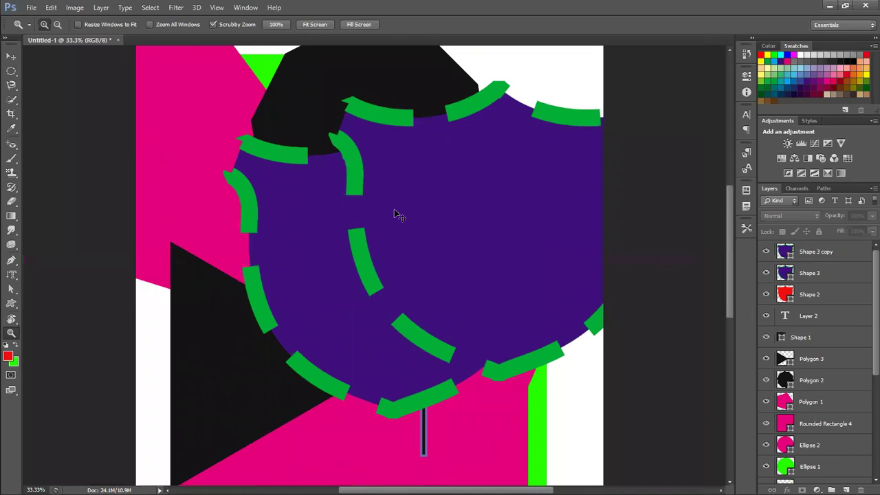
left_click(396, 212, "alt")
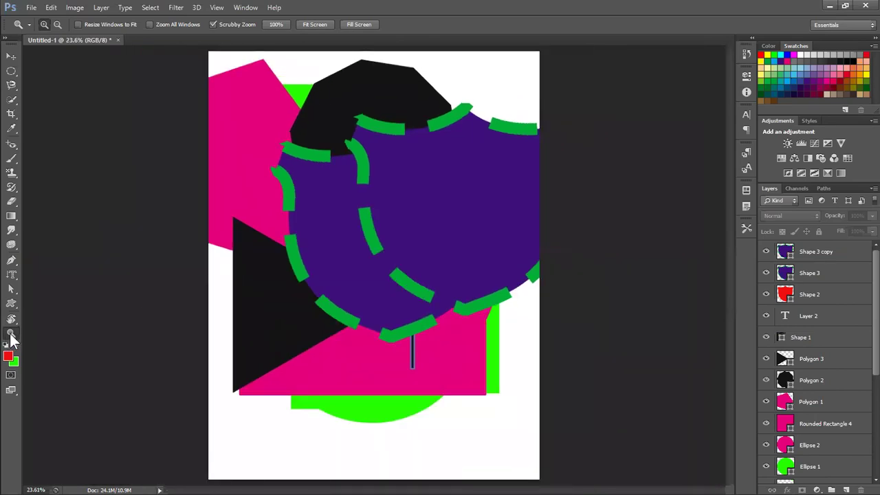
Zoom in and out on the composition, settling at about 23.6% with the page filling the window.
left_click(396, 212)
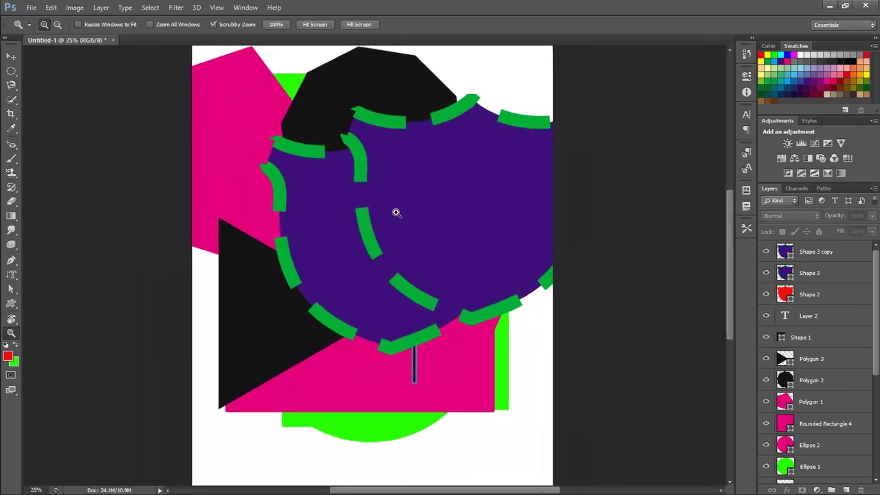
left_click(396, 212)
left_click(396, 212)
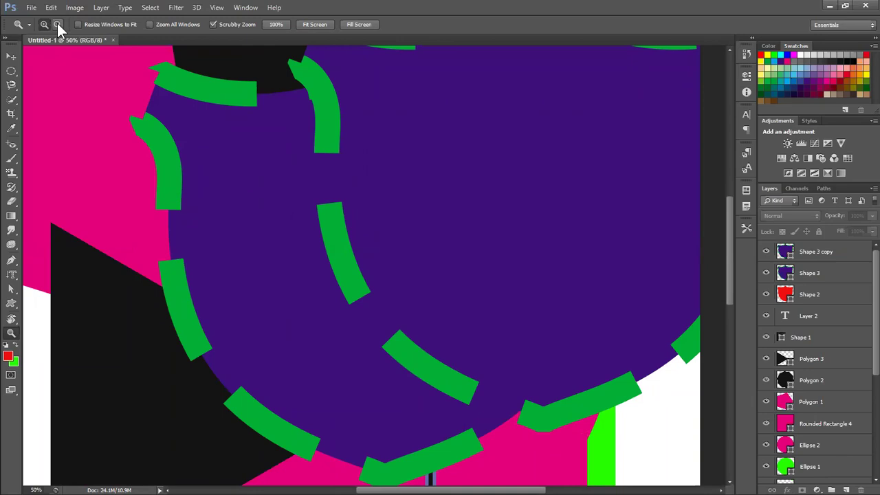
left_click(358, 239, "alt")
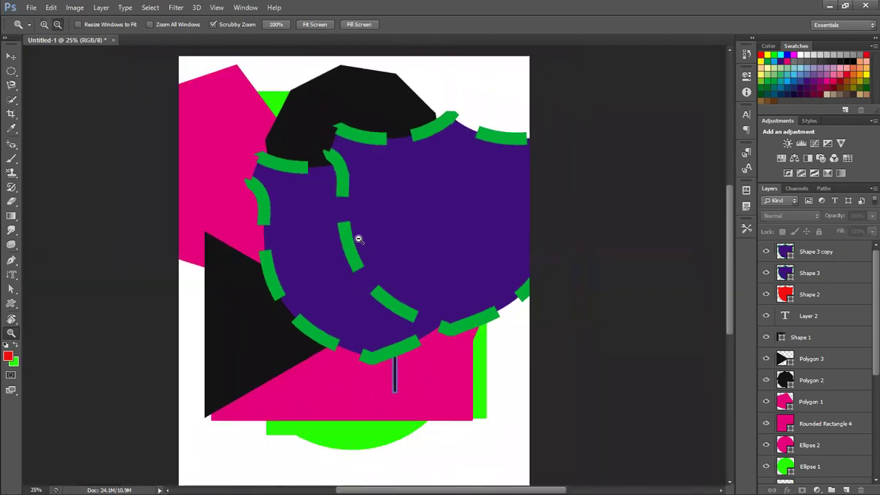
left_click(357, 239, "alt")
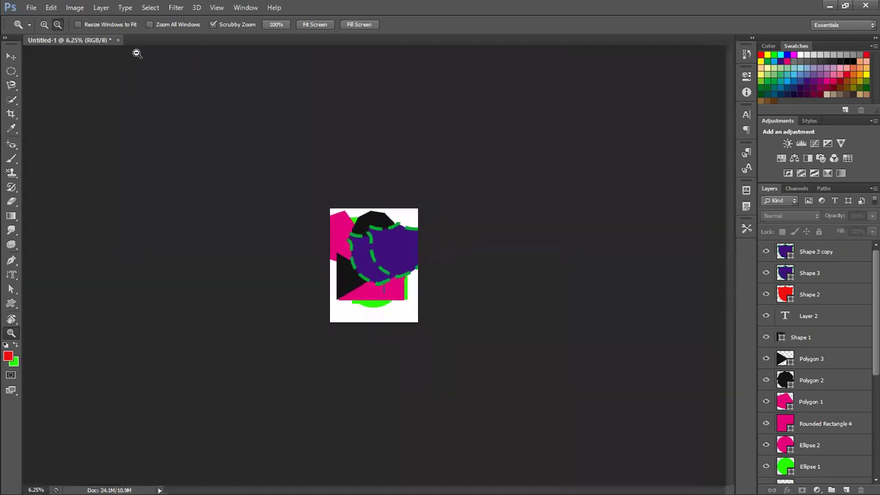
left_click(395, 251)
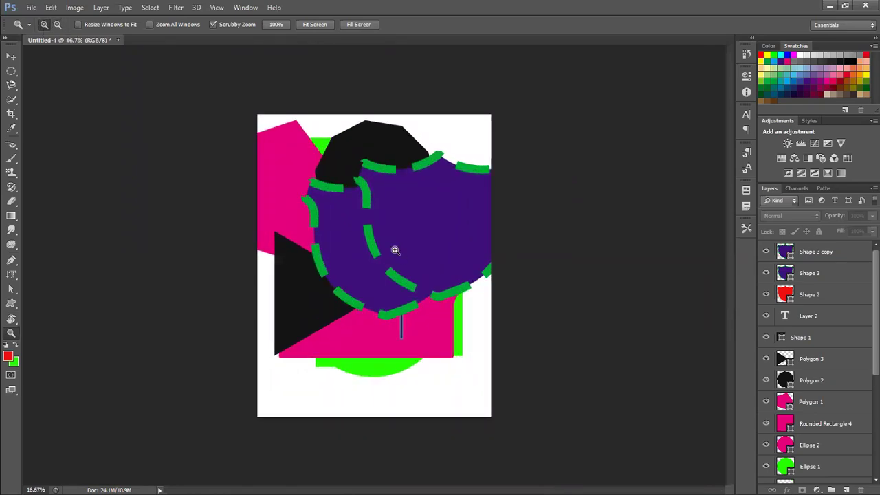
key("alt")
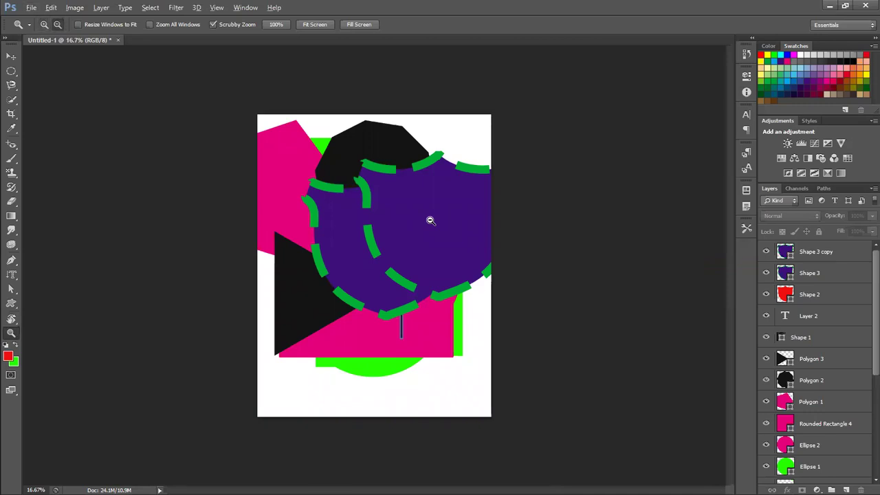
key("alt")
key("alt")
left_click(430, 220, "alt")
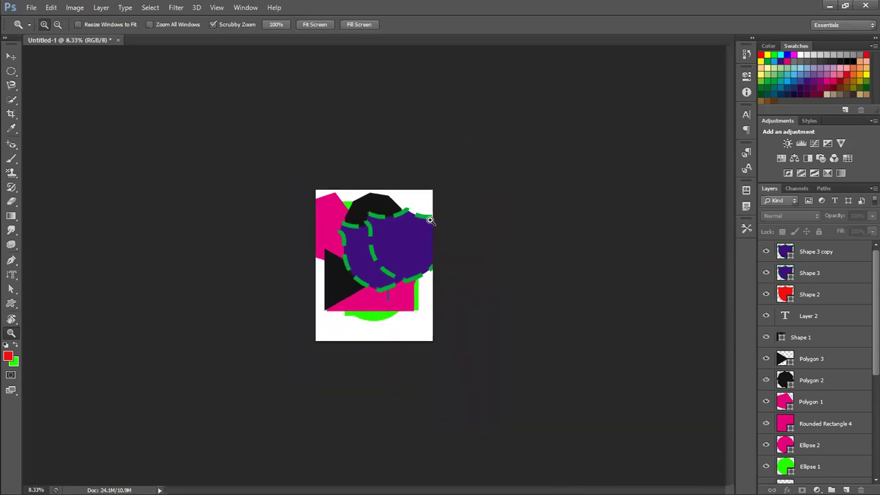
left_click(430, 220)
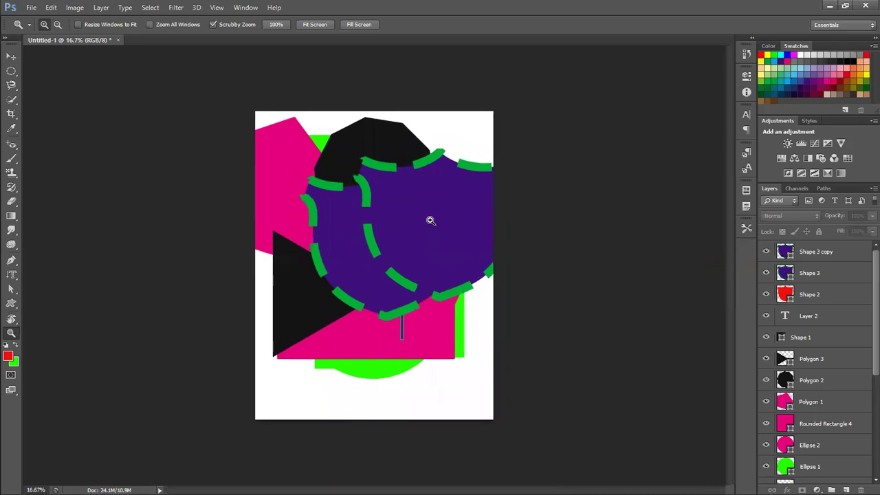
left_click(430, 220)
left_click_drag(432, 224, 428, 222)
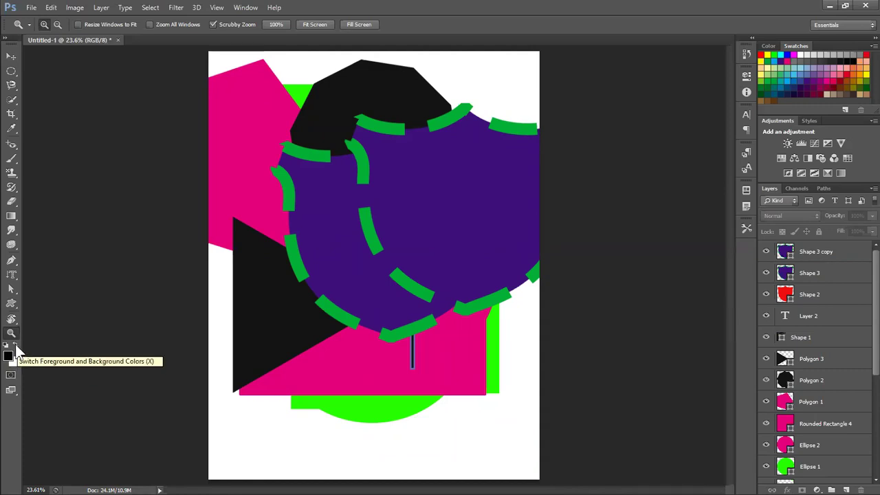
Set the foreground colour to red, ff0000.
left_click(15, 345)
left_click(15, 346)
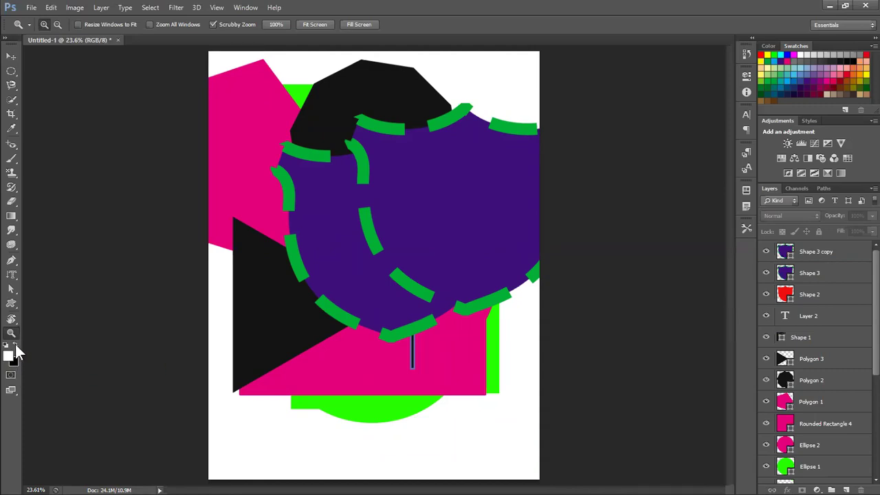
left_click(15, 345)
left_click(15, 345)
left_click(15, 345)
left_click(9, 358)
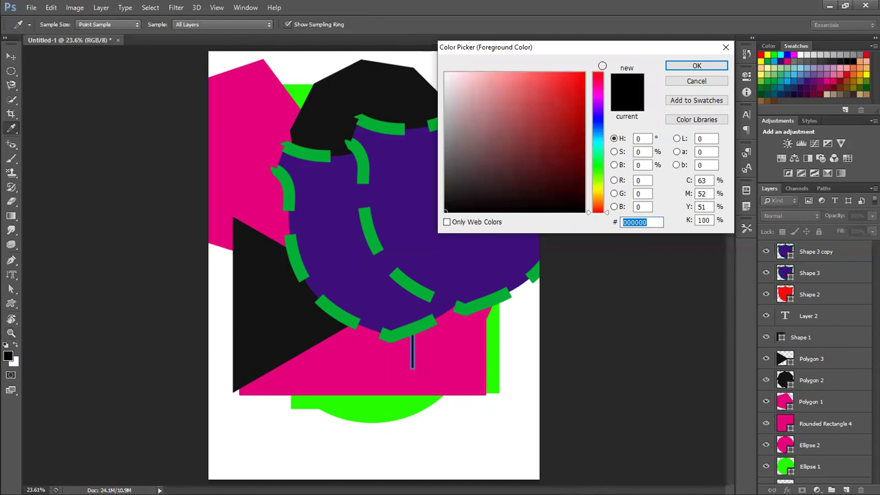
type("ff0000")
left_click(696, 65)
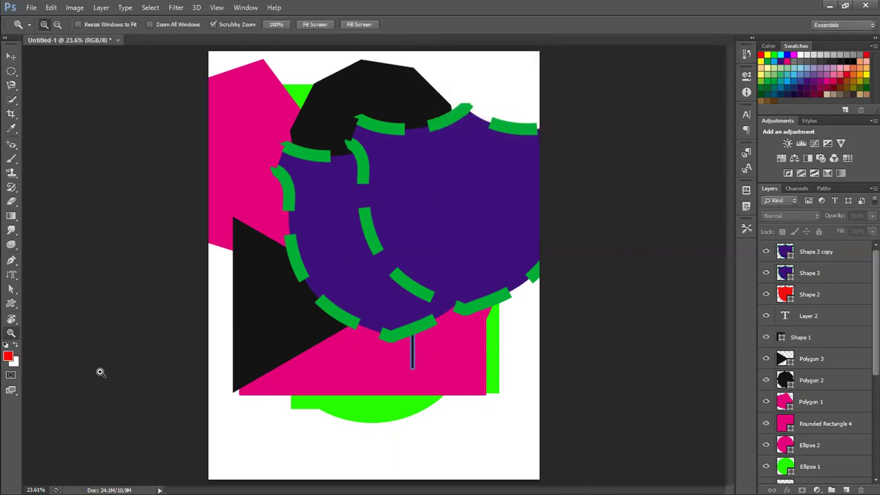
Set the background colour to blue, 0000ff, and check it with the swap arrows.
left_click(16, 365)
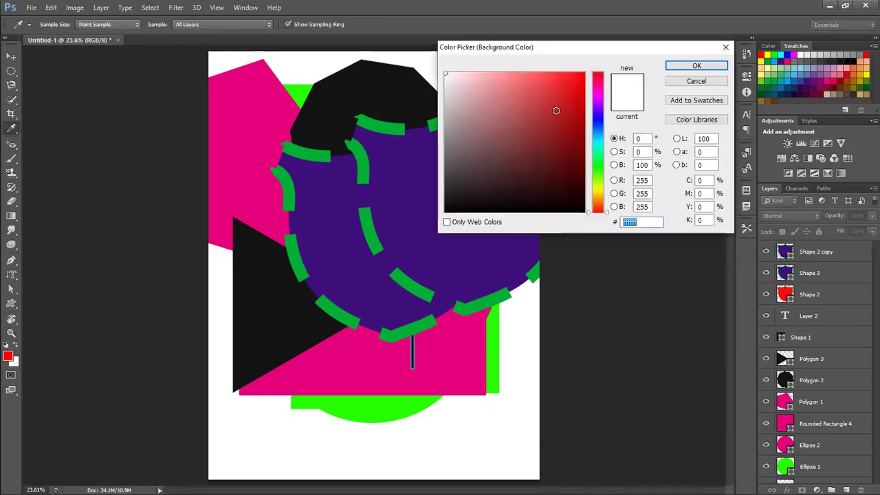
left_click(598, 118)
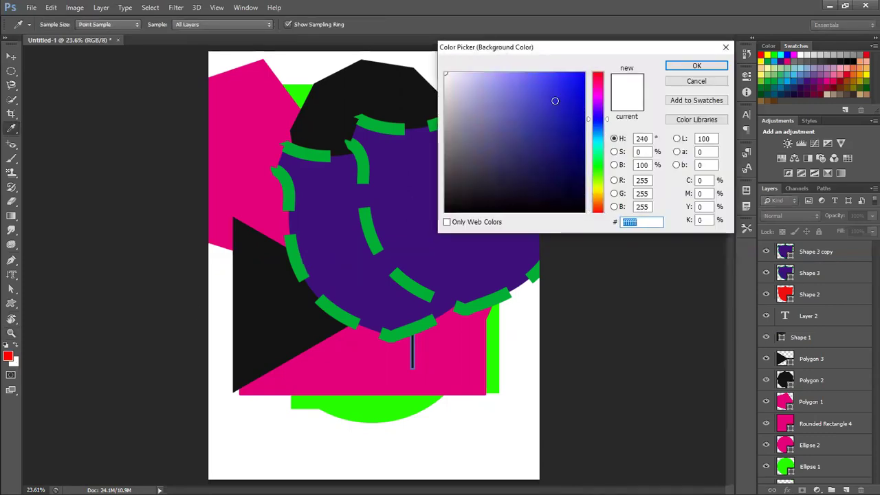
type("0000ff")
left_click(677, 66)
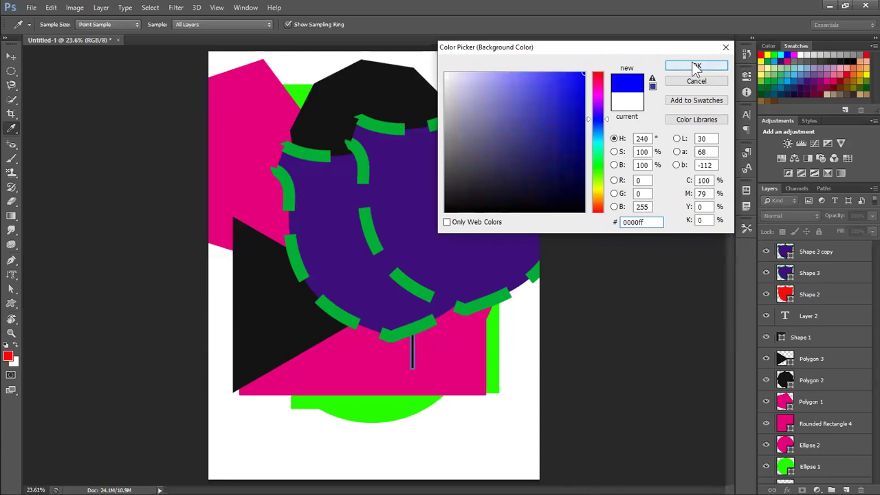
left_click(15, 344)
left_click(16, 344)
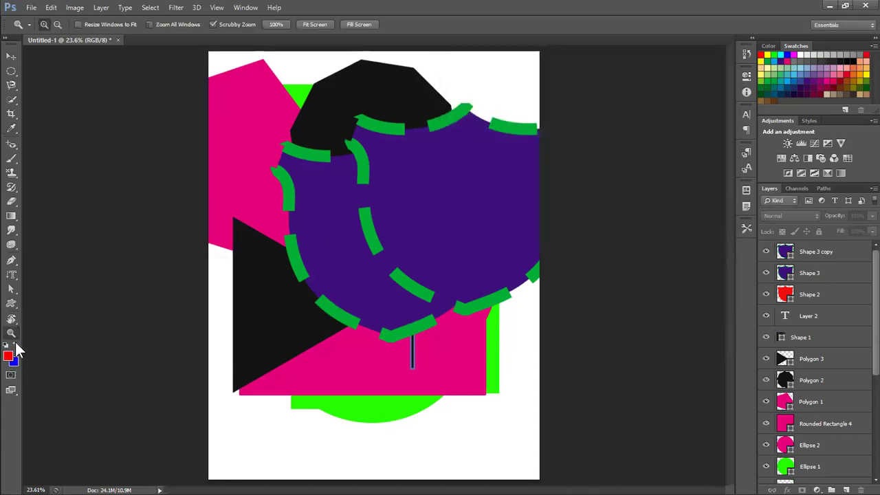
left_click(15, 343)
left_click(15, 344)
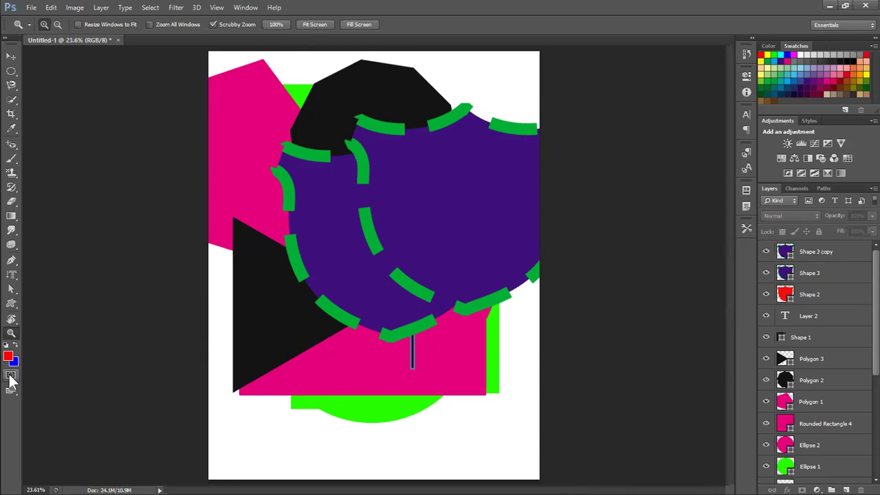
Toggle Quick Mask mode on and off several times, ending in normal mode.
left_click(10, 377)
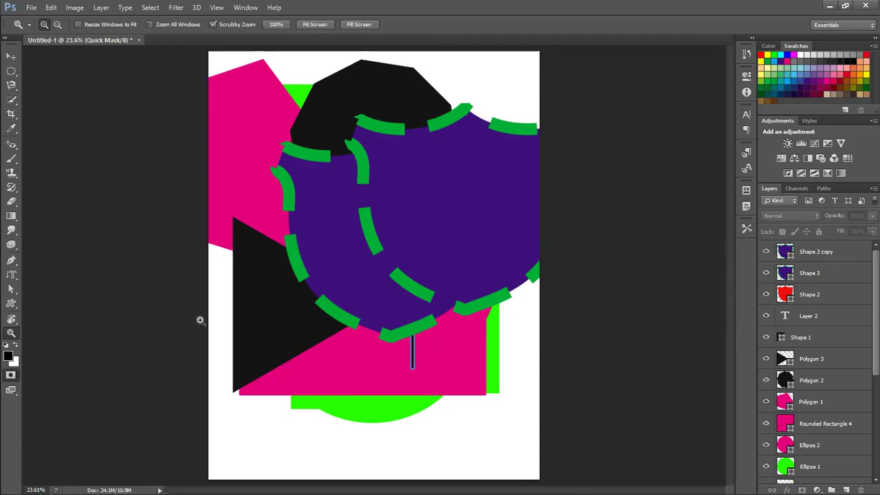
left_click(10, 376)
left_click(10, 377)
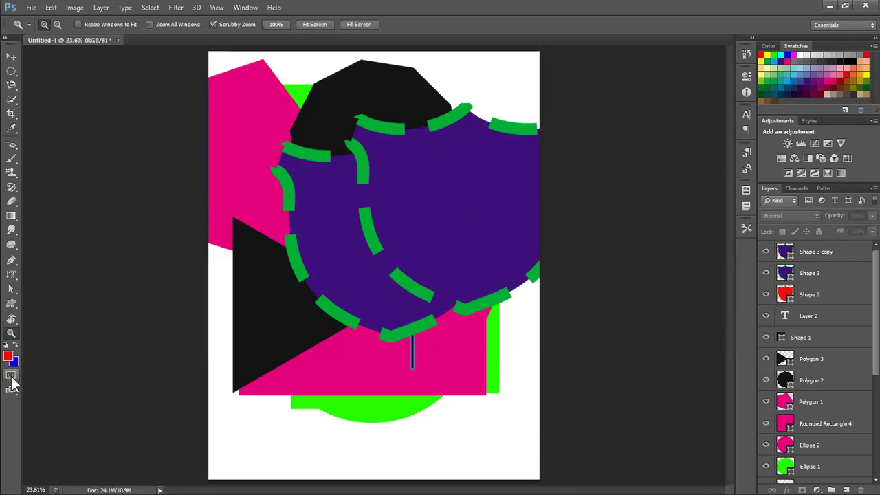
left_click(11, 377)
left_click(10, 376)
left_click(11, 377)
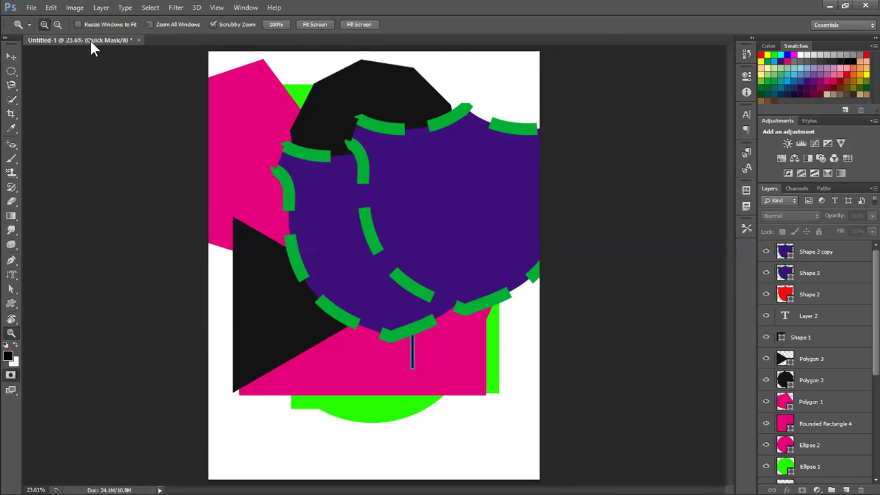
left_click(11, 377)
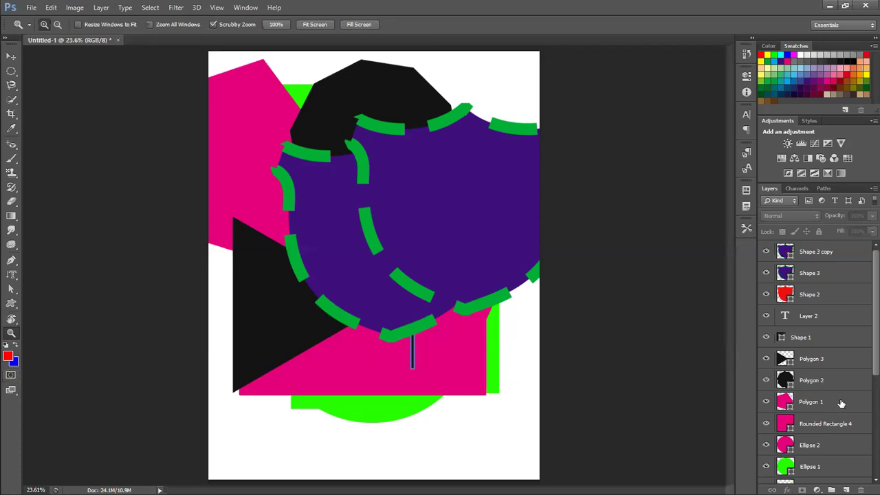
Select Shape 3, zoom out on the composition and leave Quick Mask mode.
left_click(820, 273)
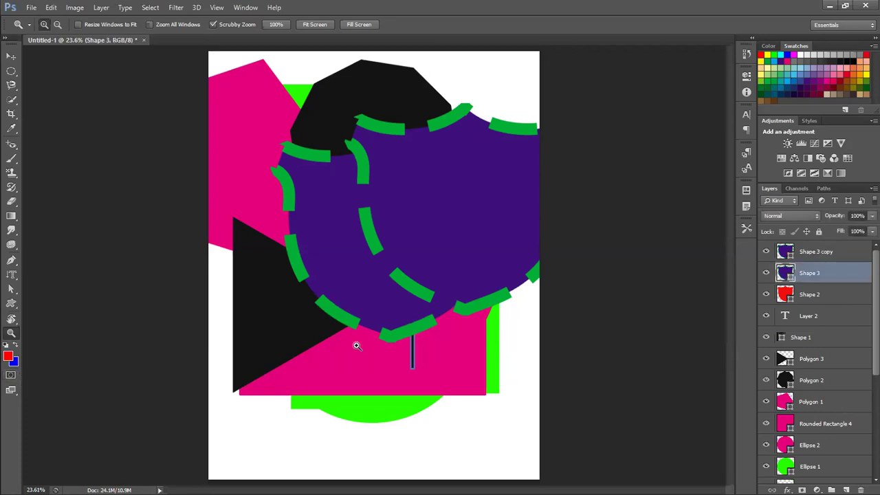
left_click(11, 376)
mouse_move(418, 212)
left_mouse_down()
mouse_move(327, 282)
mouse_move(404, 253)
mouse_move(458, 248)
mouse_move(427, 261)
left_mouse_up()
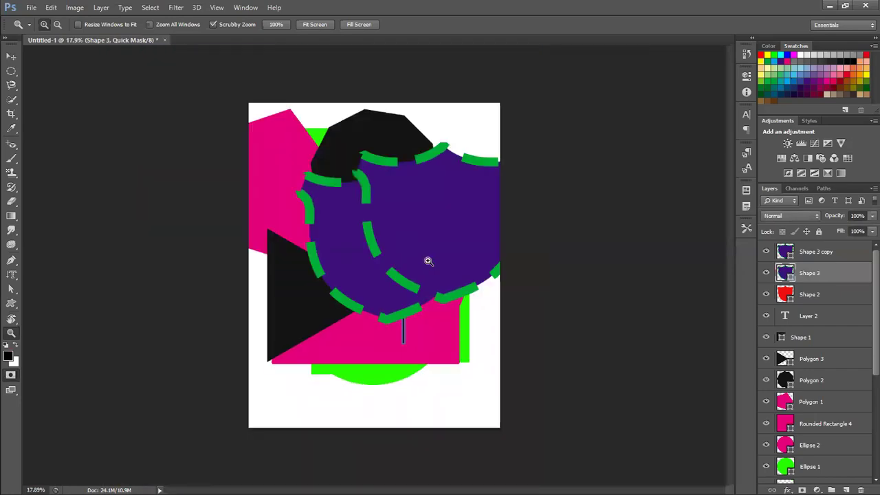
left_click(11, 391)
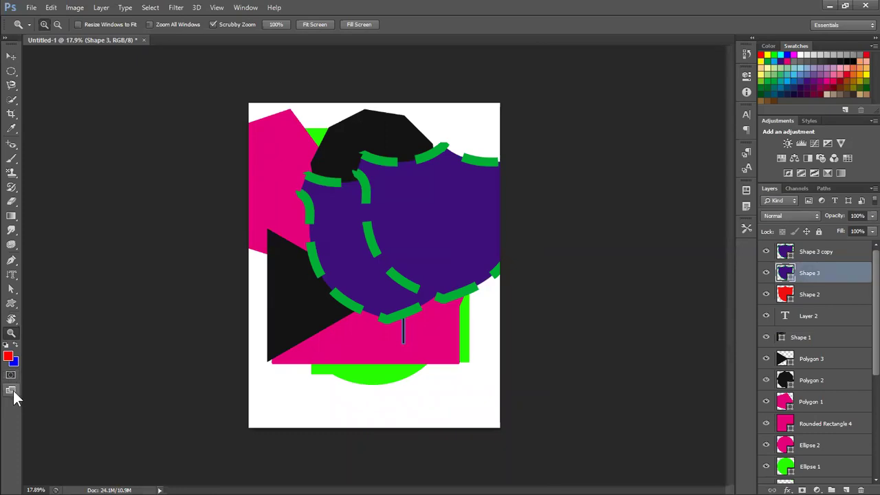
Switch the screen mode to Full Screen Mode, turning off the repeat notice.
left_click(13, 391)
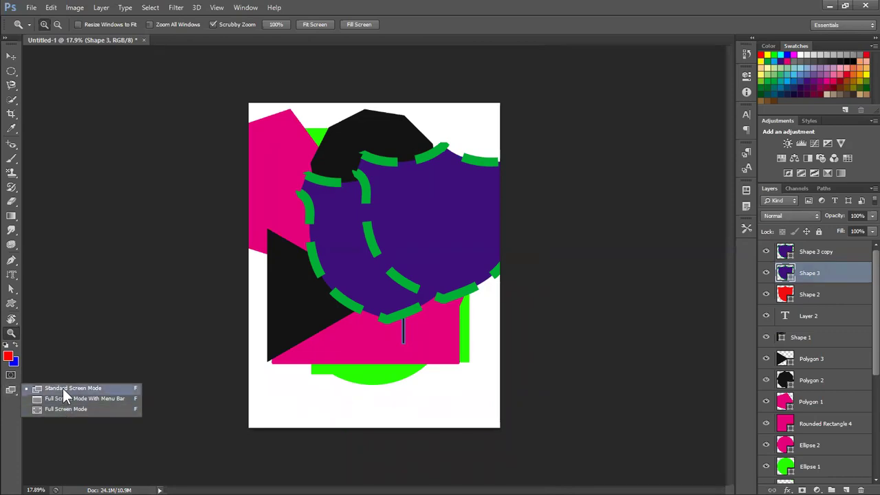
left_click(63, 388)
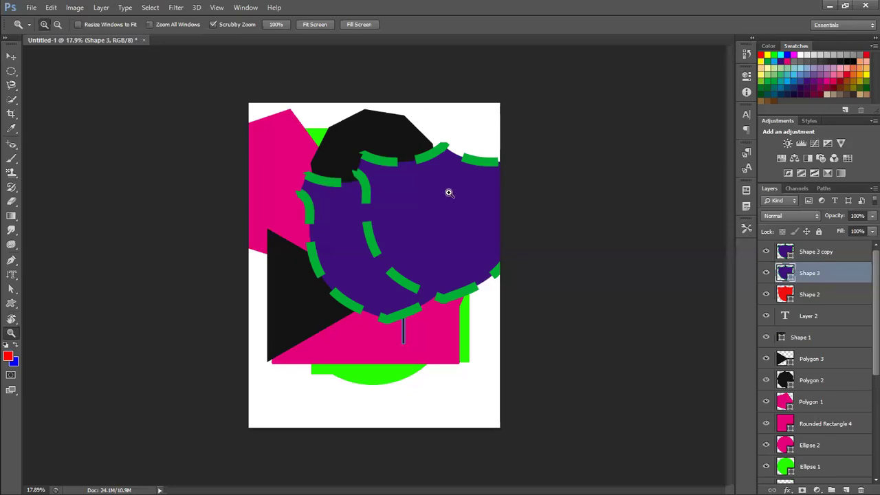
left_click(15, 391)
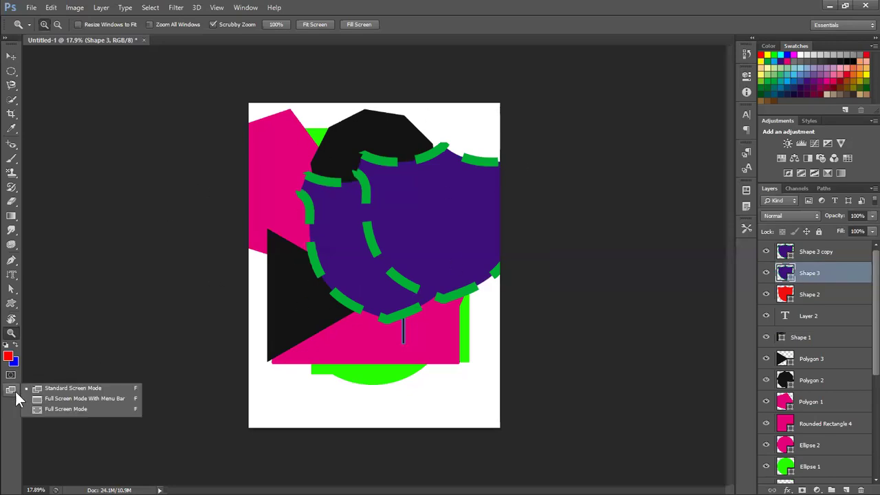
left_click(77, 397)
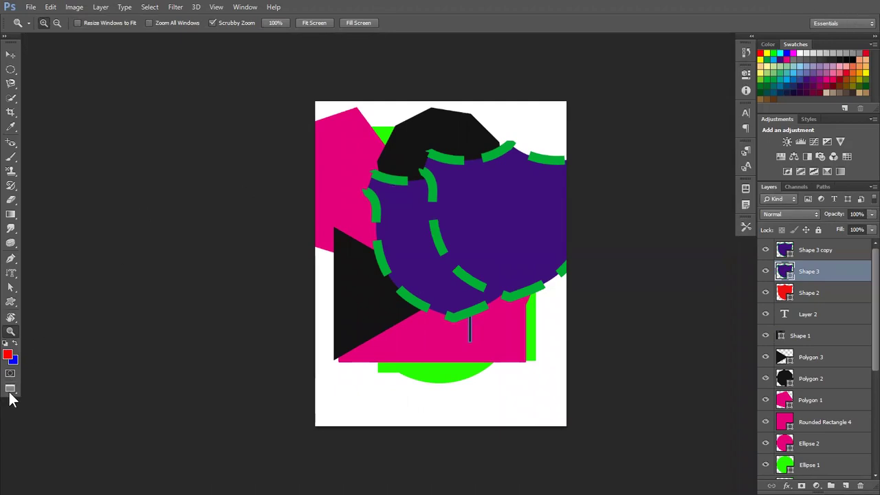
left_click_drag(11, 390, 56, 411)
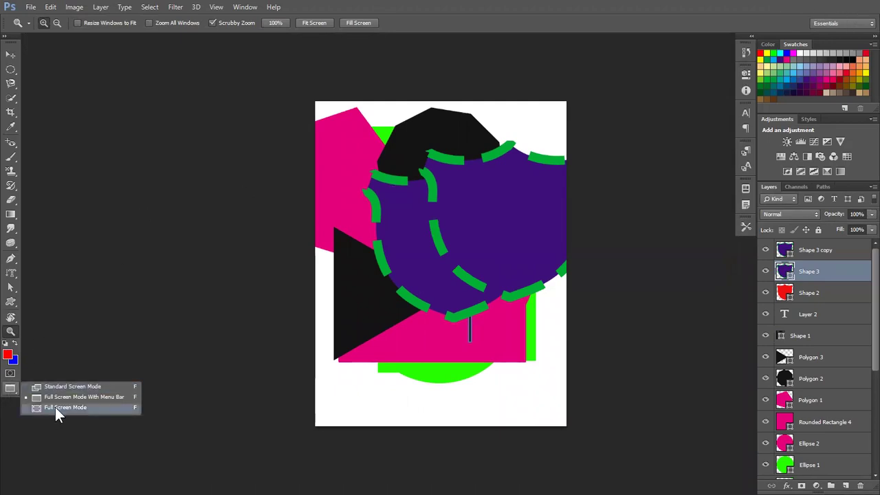
left_click(61, 407)
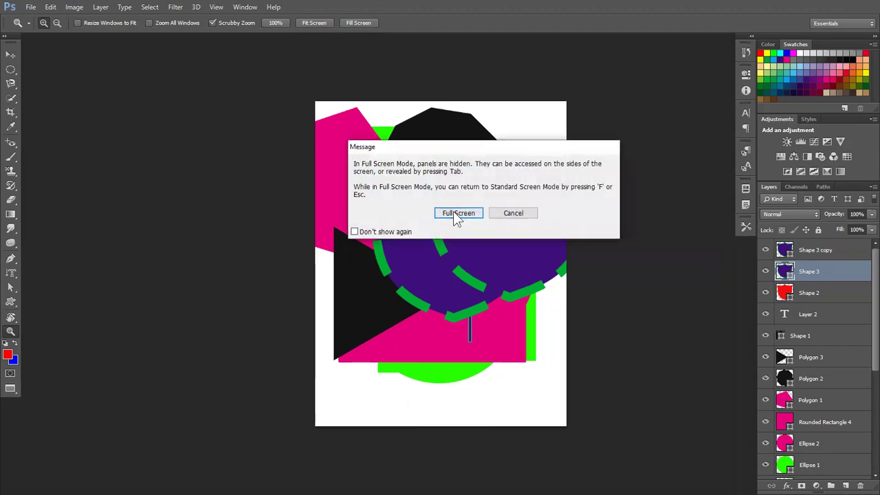
left_click(398, 232)
left_click(460, 212)
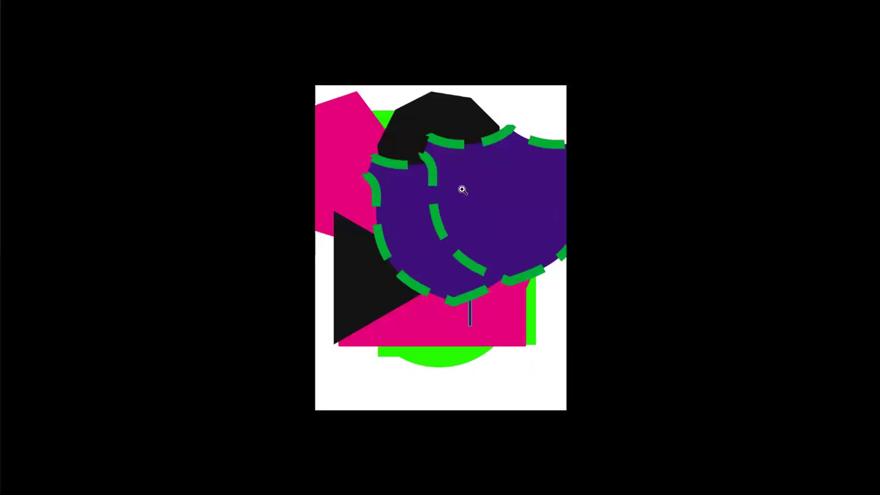
Draw an elliptical selection inside the purple shield.
left_click(450, 238)
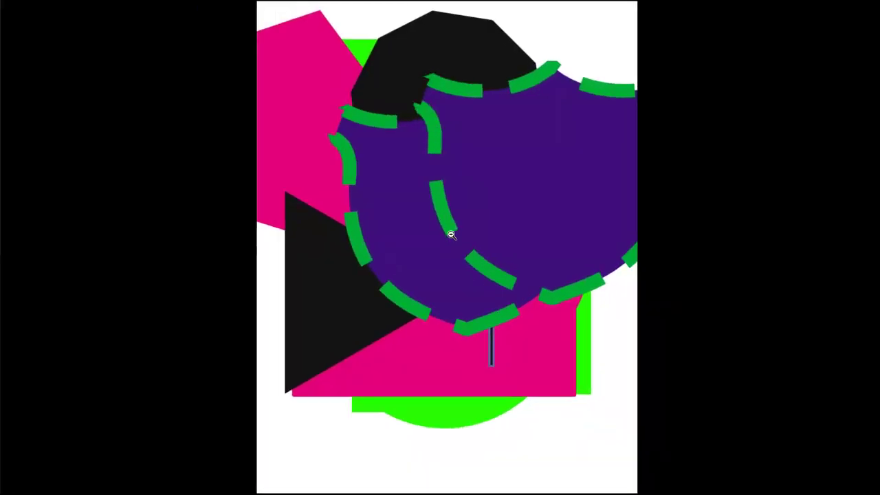
left_click(444, 251, "alt")
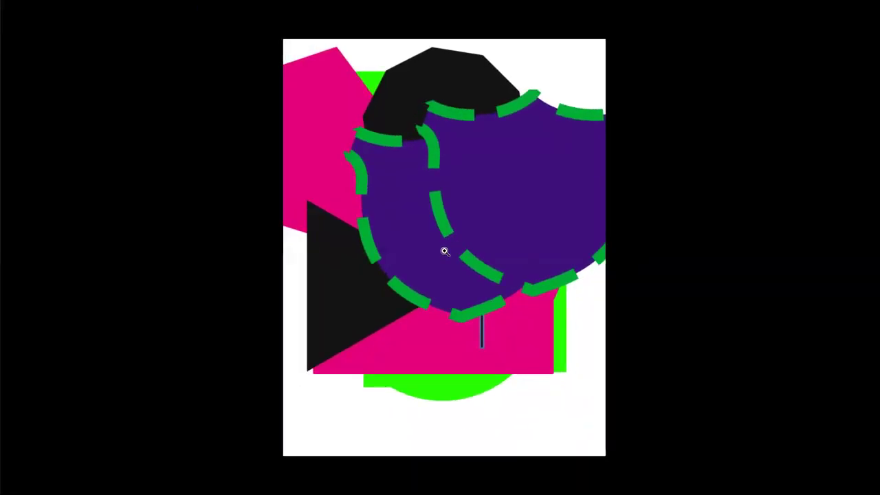
left_click_drag(497, 236, 377, 176)
Rasterize Shape 3, paint red-and-blue grass inside the ellipse, then leave full screen.
left_click(442, 205)
left_click(412, 191)
left_click_drag(385, 192, 419, 195)
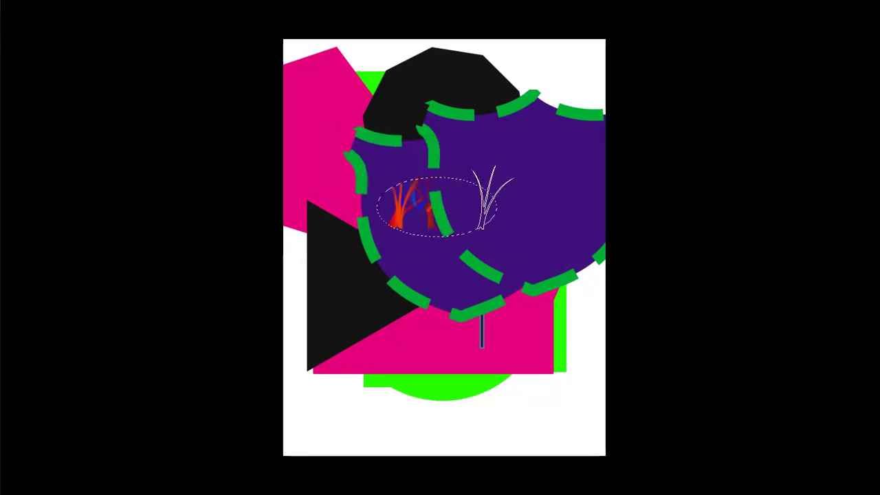
left_click_drag(481, 213, 409, 189)
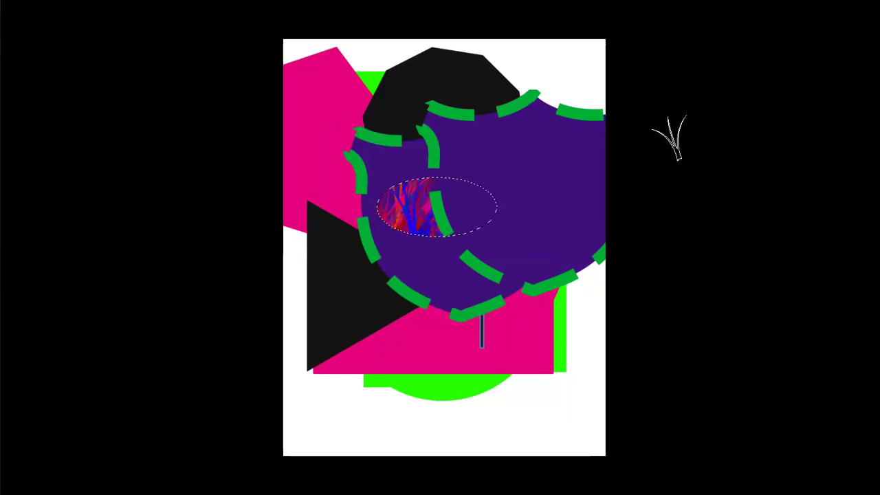
key("f")
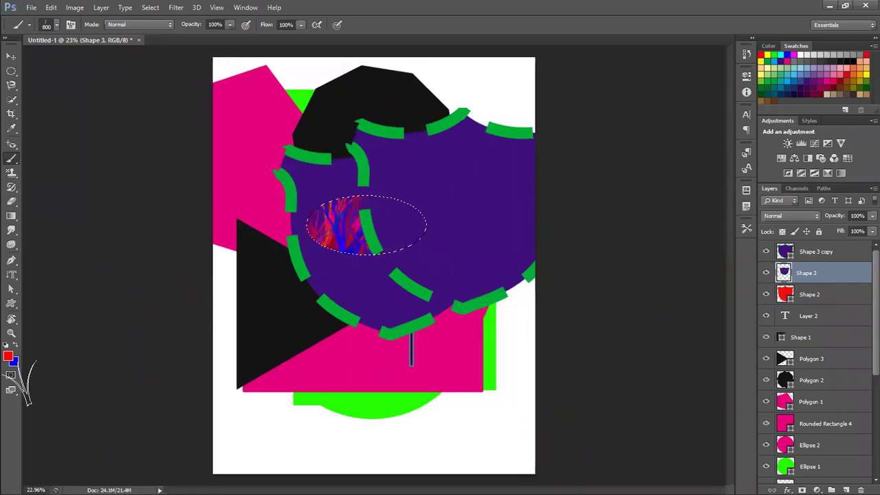
Switch to Full Screen Mode With Menu Bar, then back to Standard Screen Mode.
right_click(11, 392)
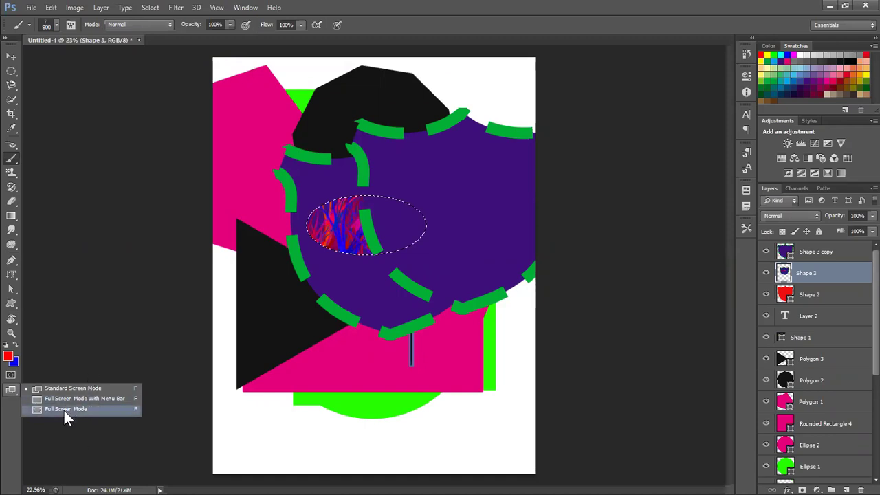
left_click(65, 399)
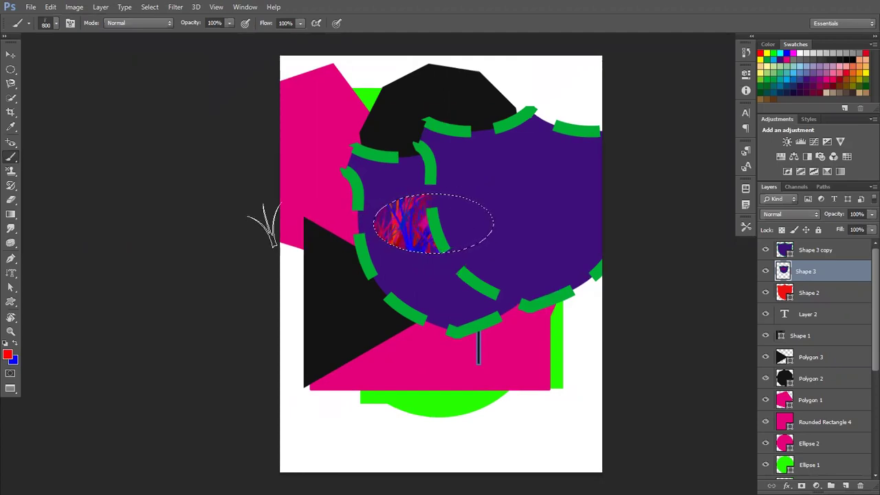
left_click(10, 389)
left_click(43, 386)
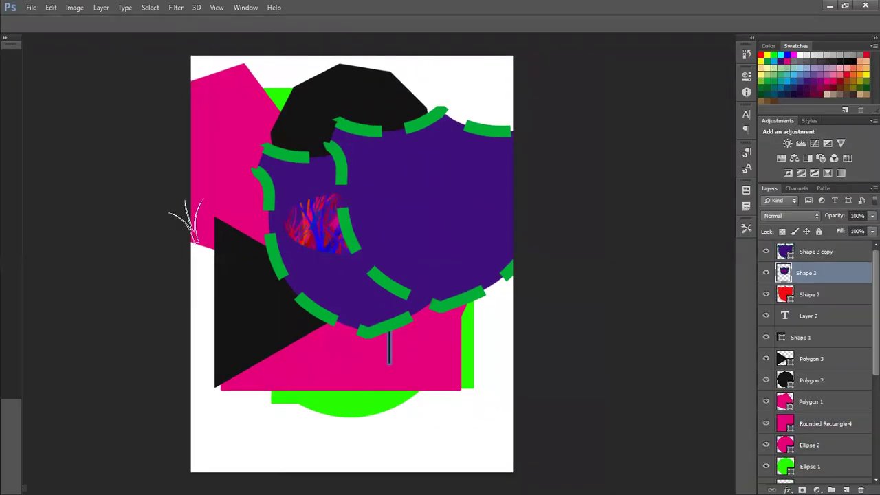
With the Move tool, deselect and drag the Shape 3 copy shield over the original.
left_click(11, 57)
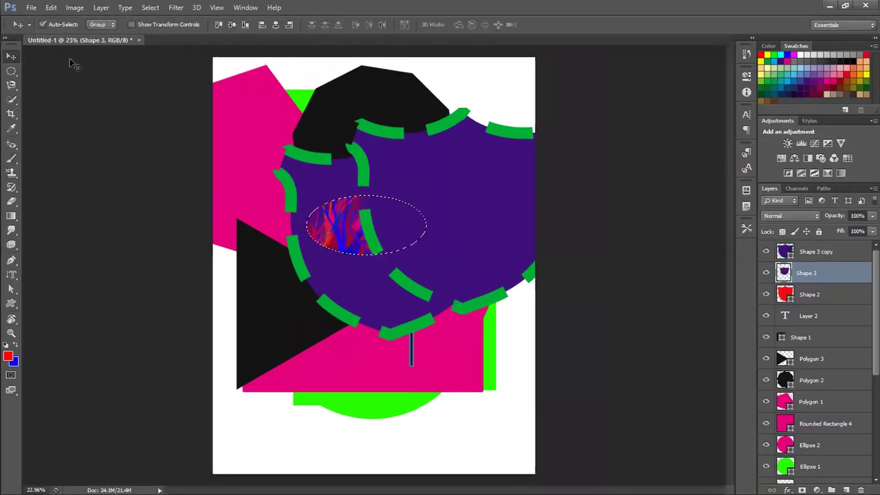
key("ctrl+d")
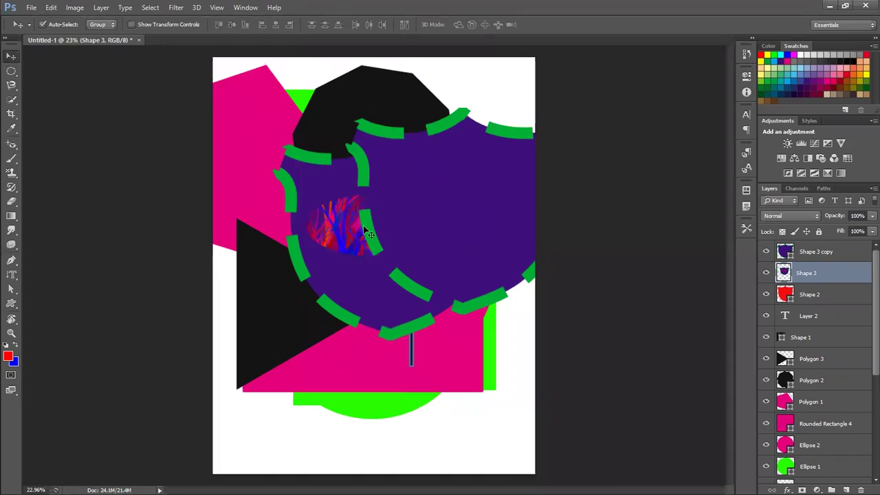
mouse_move(431, 196)
left_mouse_down()
mouse_move(326, 282)
mouse_move(346, 348)
left_mouse_up()
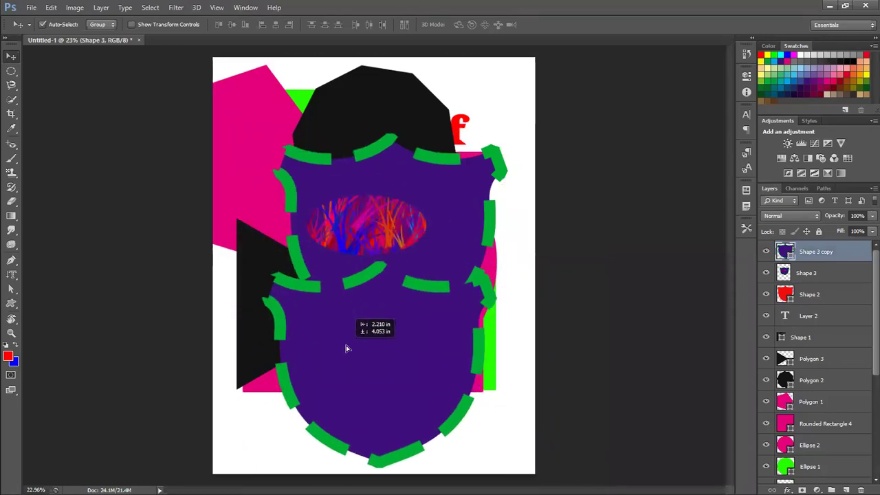
left_click_drag(345, 348, 347, 348)
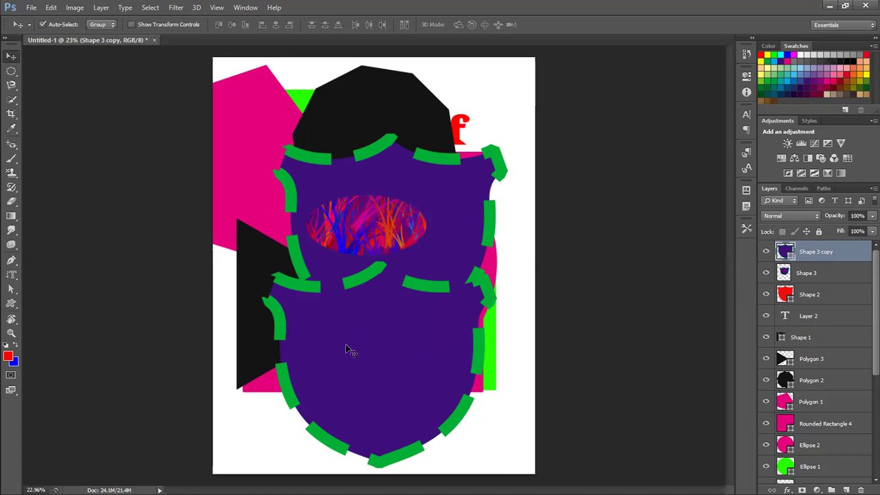
mouse_move(397, 356)
left_mouse_down()
mouse_move(408, 214)
mouse_move(410, 232)
left_mouse_up()
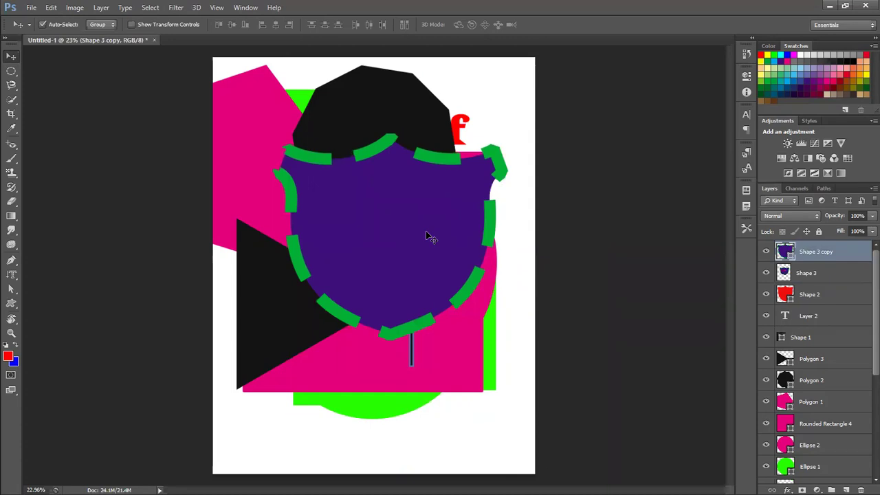
Drag the Shape 3 copy layer down the Layers panel so the grass oval shows again.
scroll(814, 293, "down", 1)
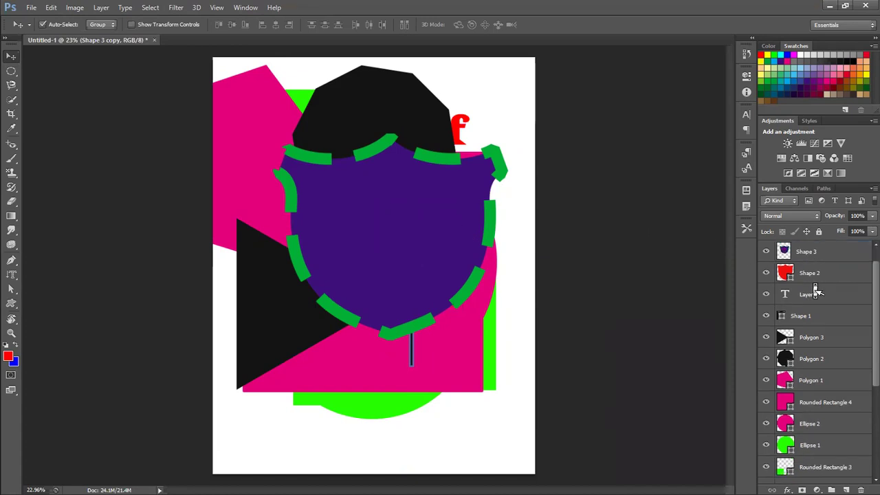
scroll(815, 294, "up", 1)
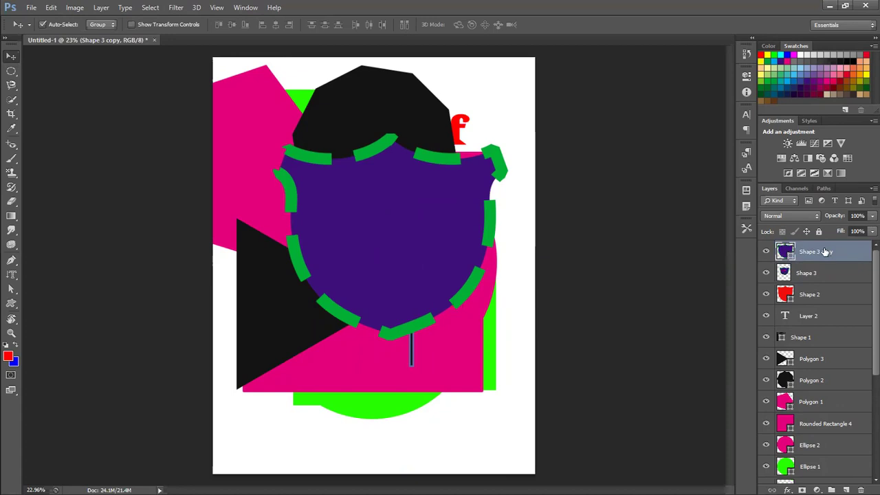
mouse_move(837, 308)
left_mouse_down()
mouse_move(838, 485)
mouse_move(849, 409)
mouse_move(855, 459)
left_mouse_up()
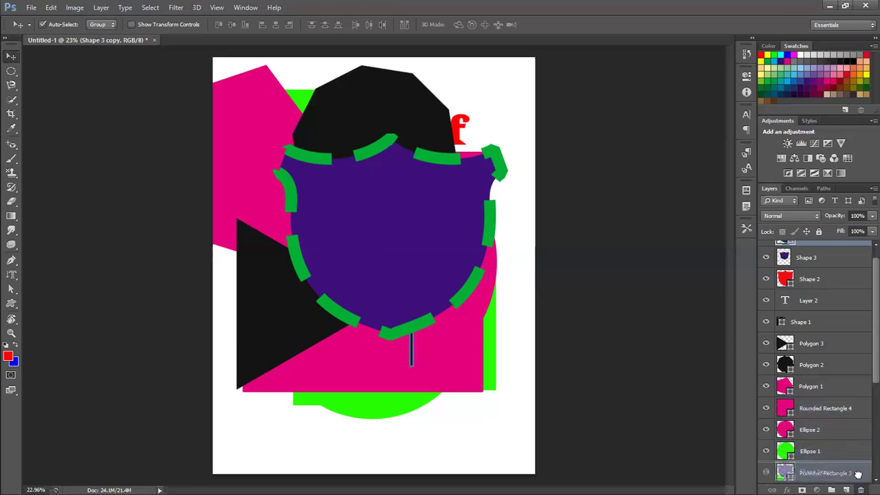
mouse_move(855, 460)
left_mouse_down()
mouse_move(811, 485)
mouse_move(860, 489)
left_mouse_up()
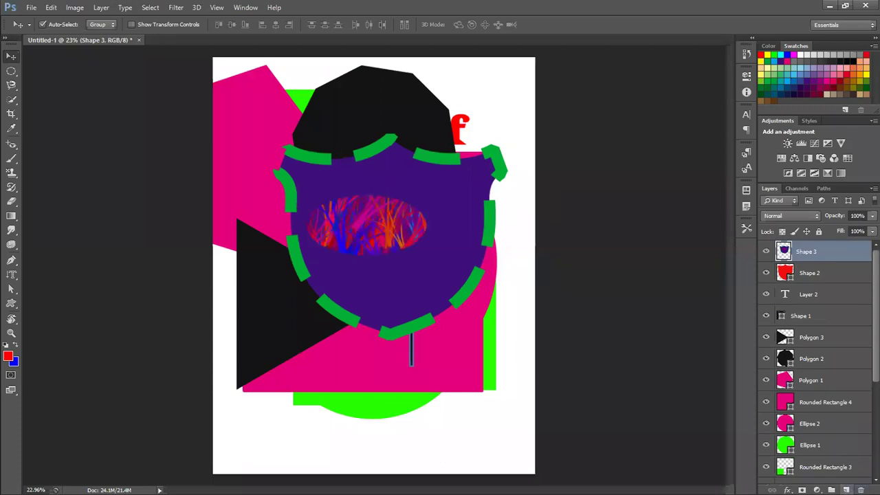
Add new empty layers above Shape 3, up to Layer 10.
left_click(846, 489)
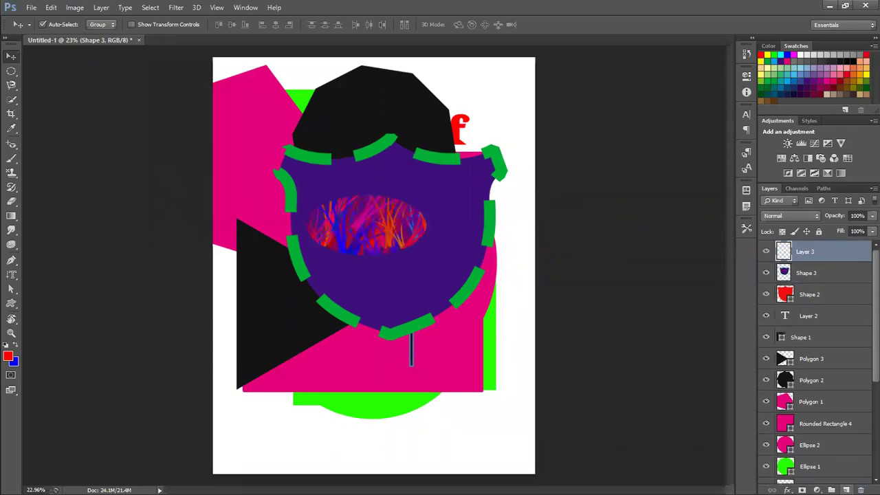
left_click(845, 489)
left_click(845, 489)
left_click(845, 489)
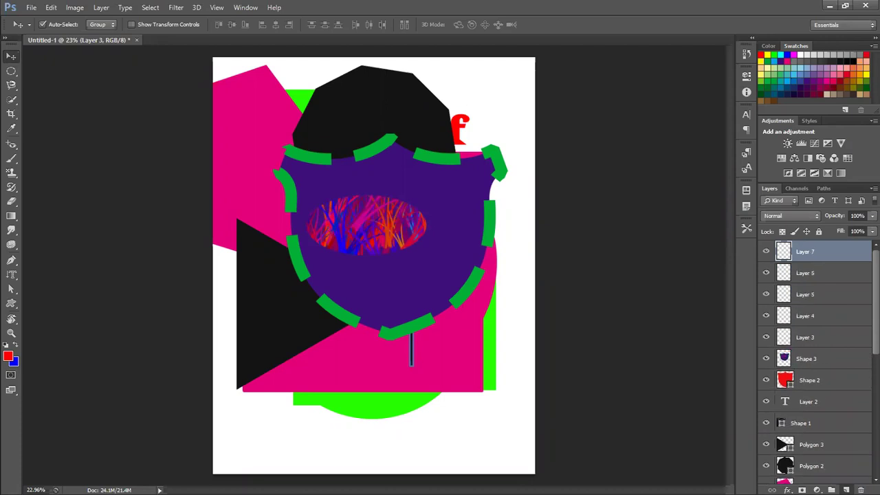
left_click(845, 489)
left_click(846, 489)
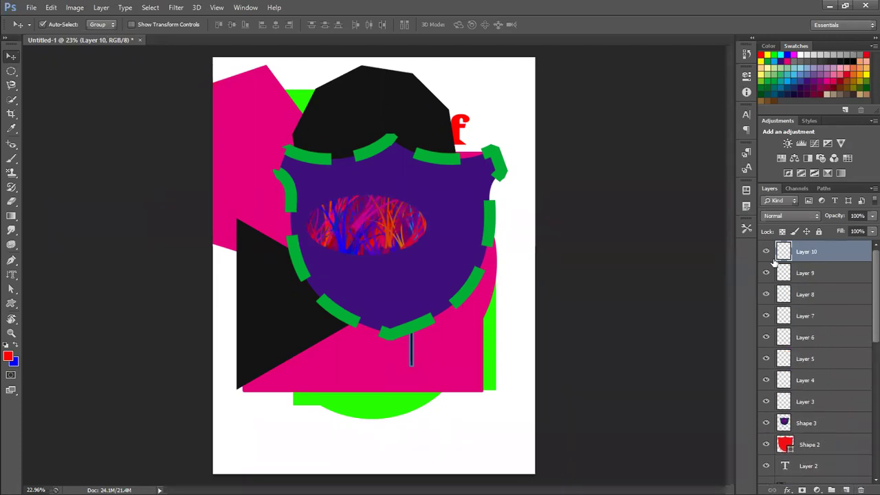
Hide and re-show Layers 4 through 10 along the eye column, leaving all visible.
left_click_drag(766, 252, 771, 342)
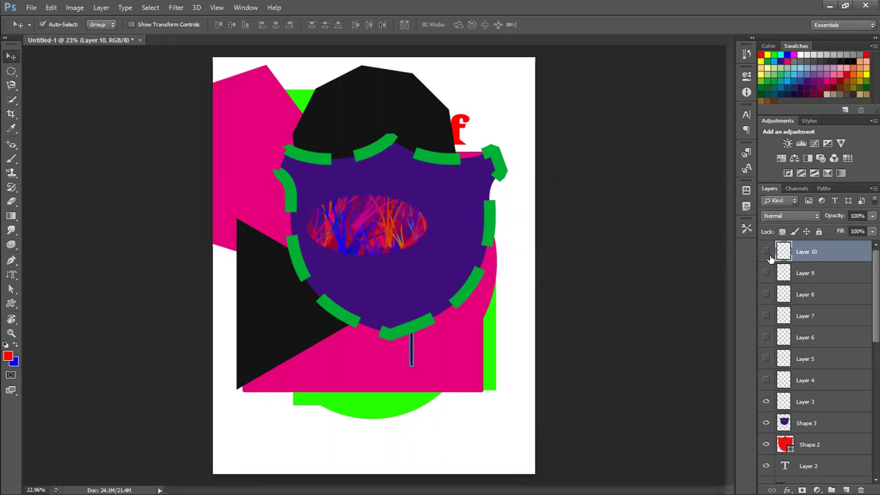
left_click_drag(767, 252, 768, 360)
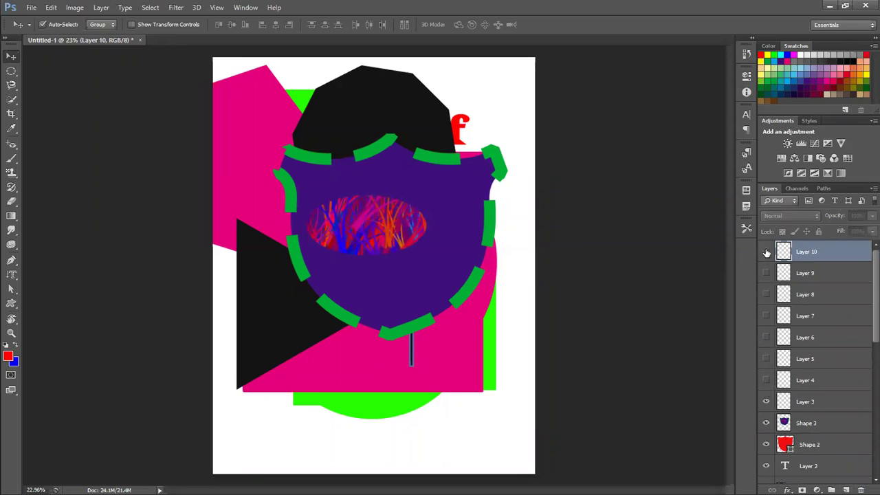
left_click(767, 378)
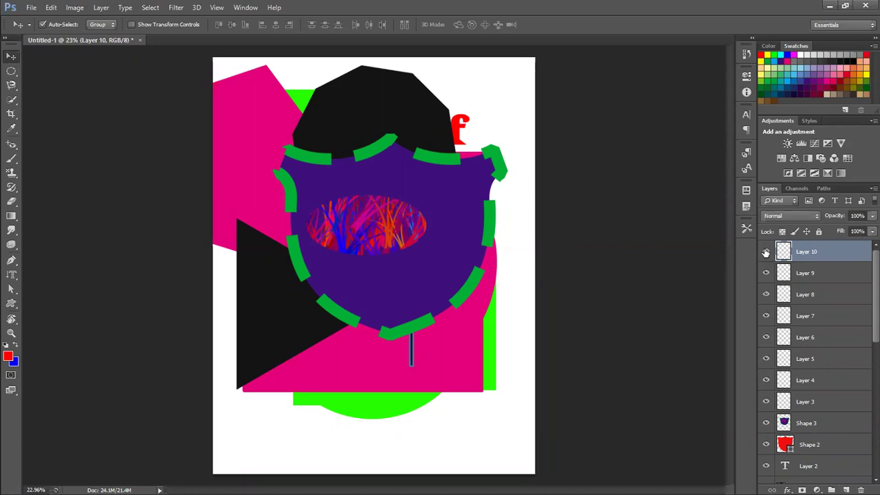
left_click_drag(768, 338, 768, 359)
left_click_drag(766, 315, 766, 355)
Group Layers 3–10 into Group 1 and another layer range into Group 2.
left_click(829, 403, "shift")
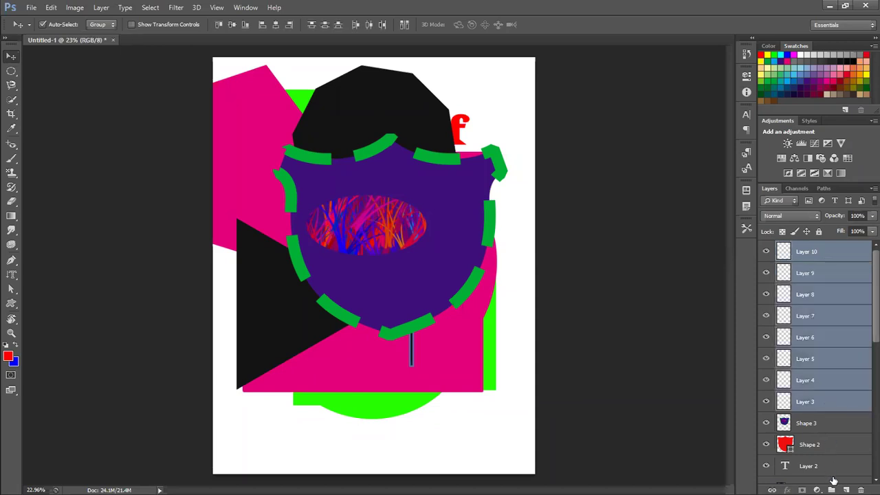
left_click(831, 489)
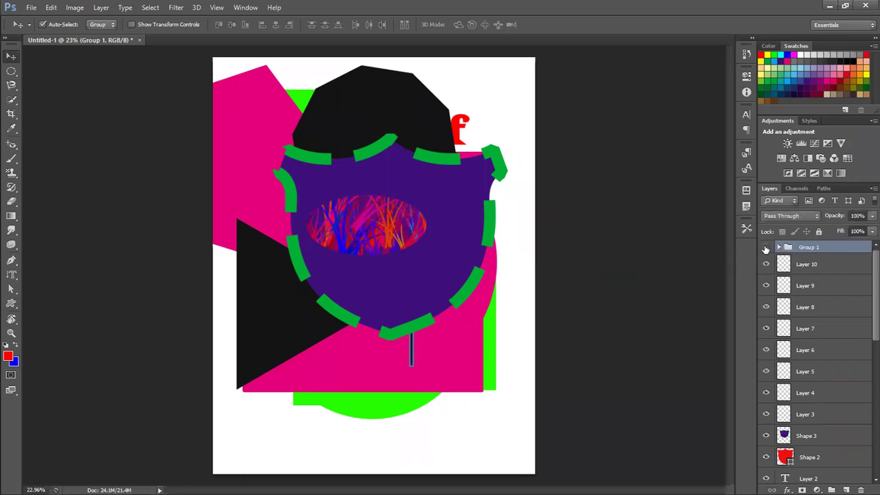
left_click(816, 265)
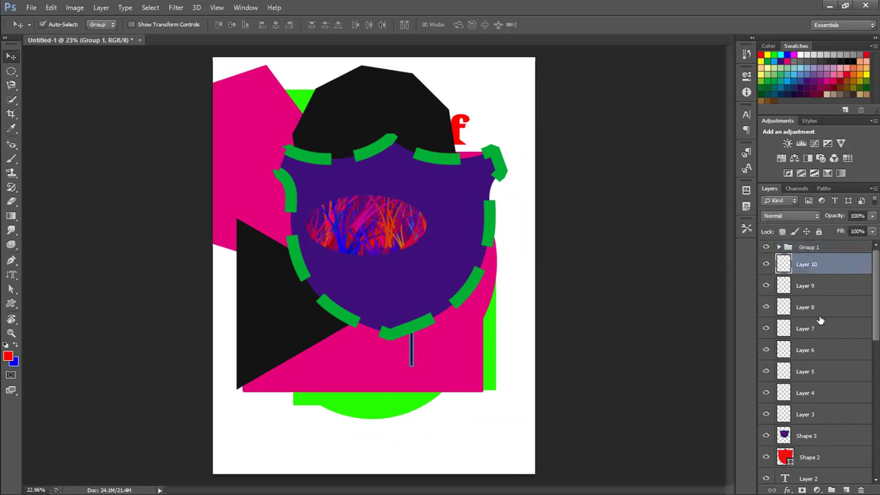
key("ctrl+a")
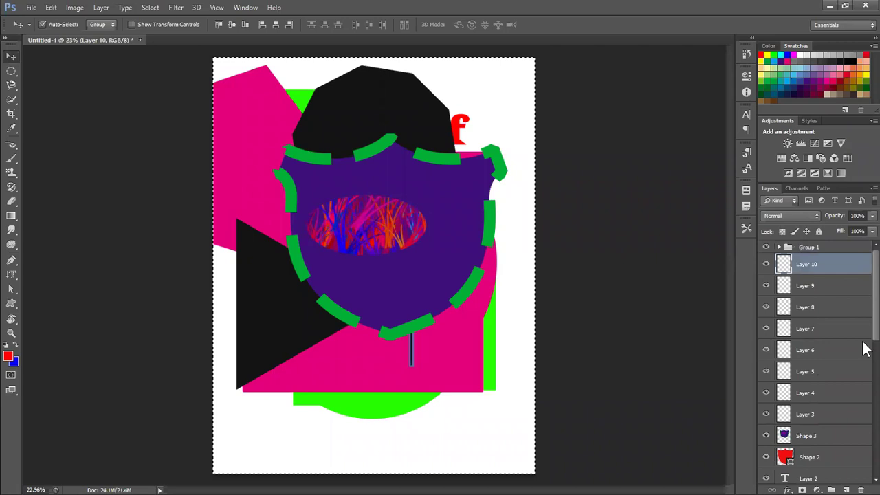
scroll(863, 348, "down", 5)
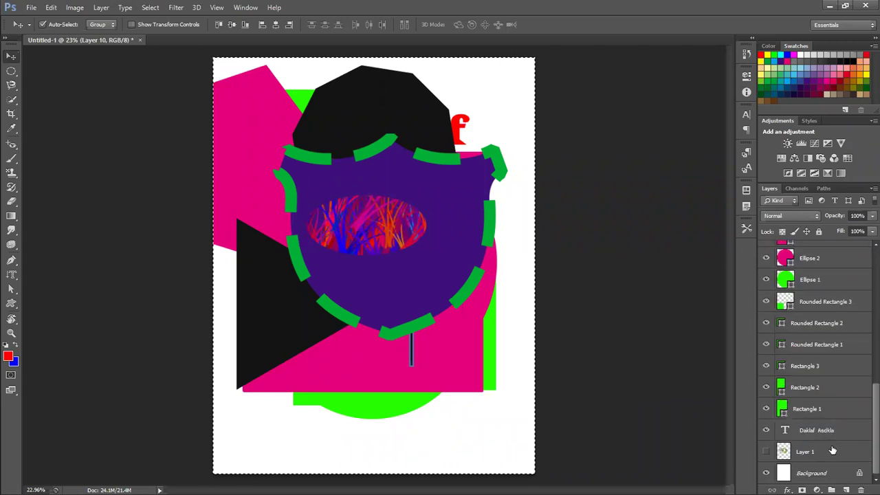
left_click(833, 450, "shift")
key("ctrl+g")
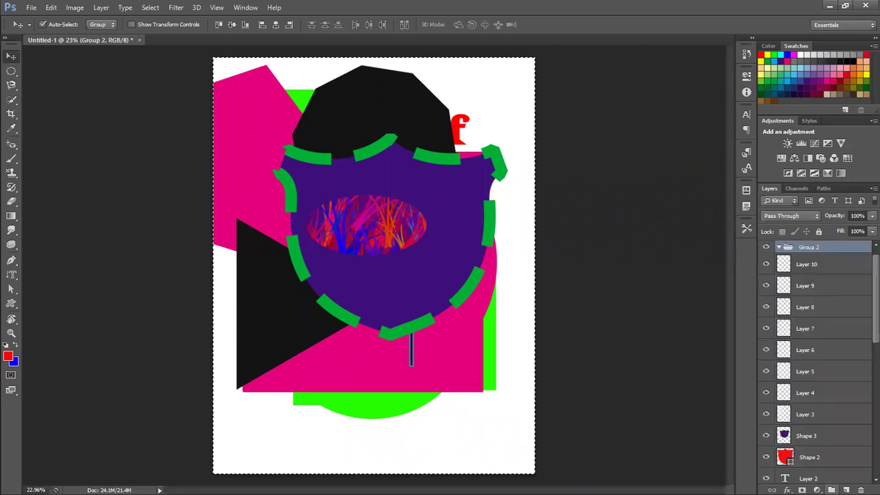
scroll(809, 335, "down", 1)
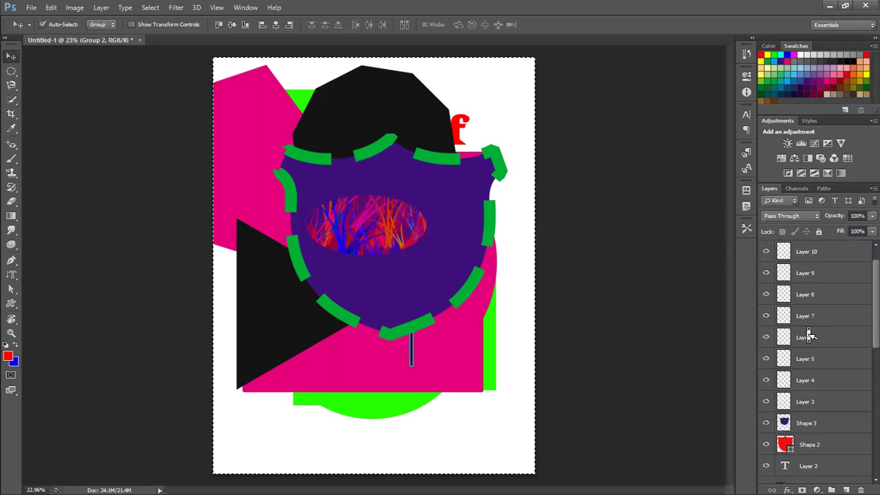
scroll(809, 336, "up", 1)
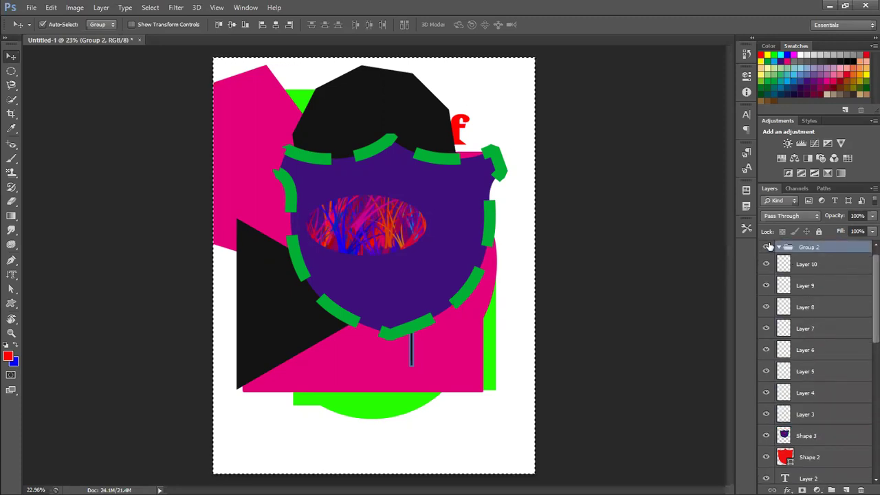
key("ctrl+d")
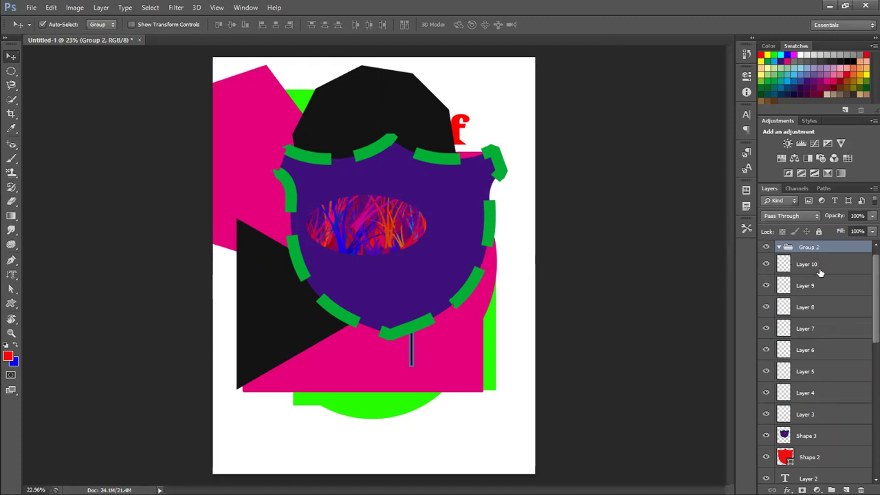
Create Group 3 and Group 4 from layer ranges and make Layer 1 visible again.
left_click(826, 461, "shift")
key("ctrl+g")
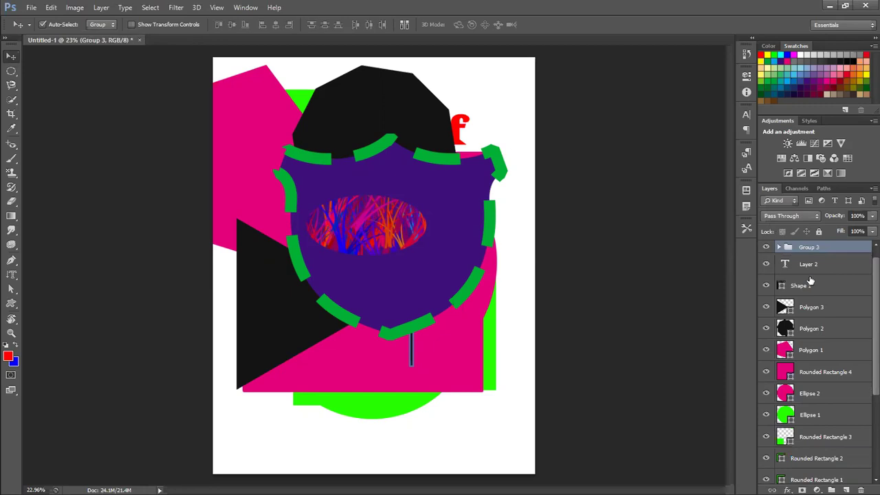
left_click(817, 266)
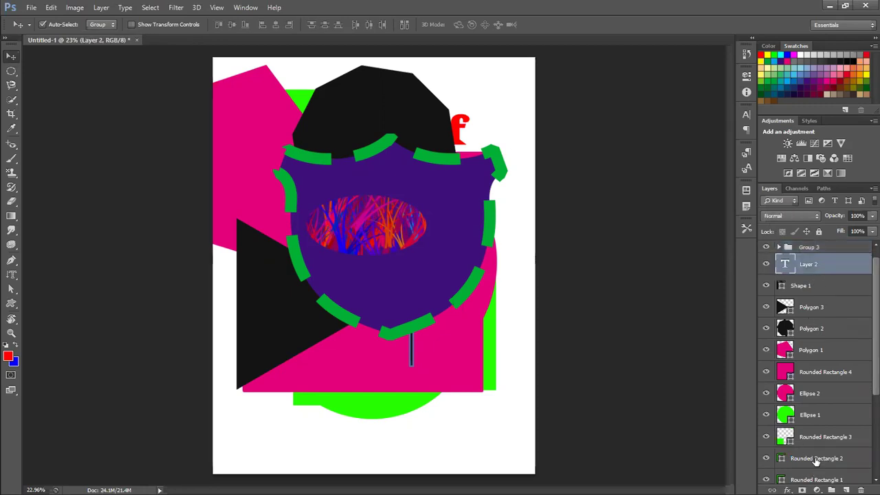
left_click(816, 461, "shift")
key("ctrl+g")
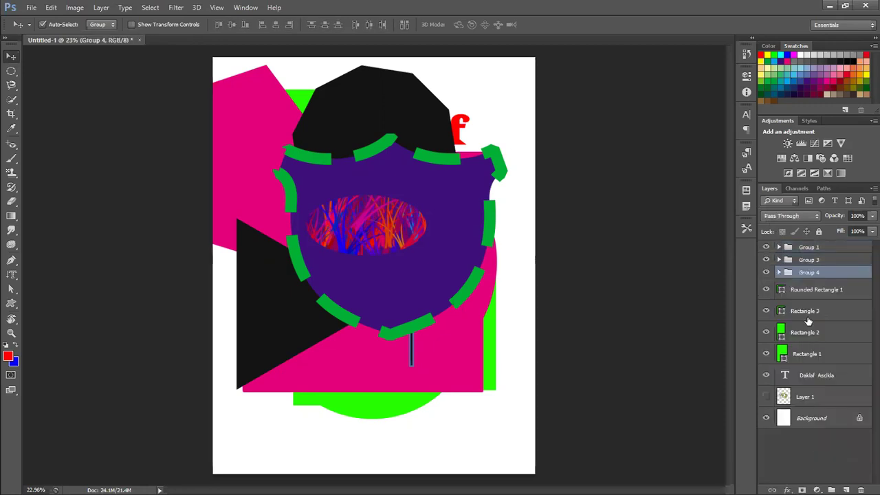
left_click(805, 290)
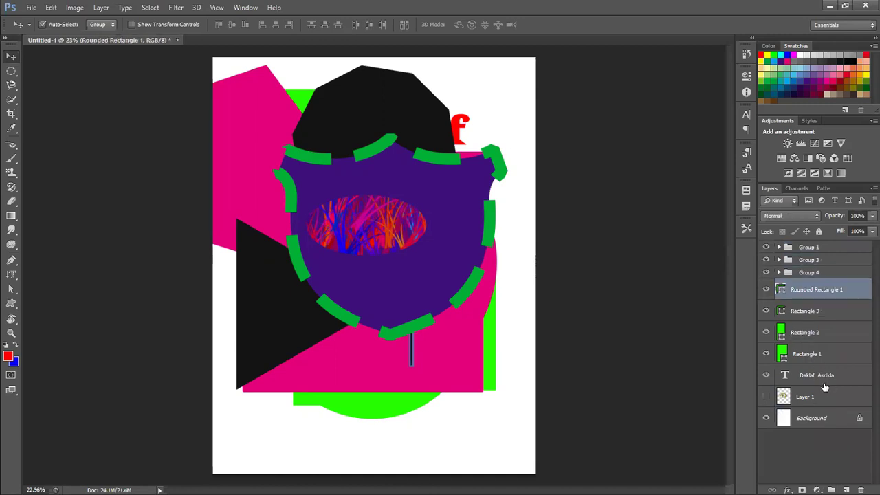
left_click(766, 397)
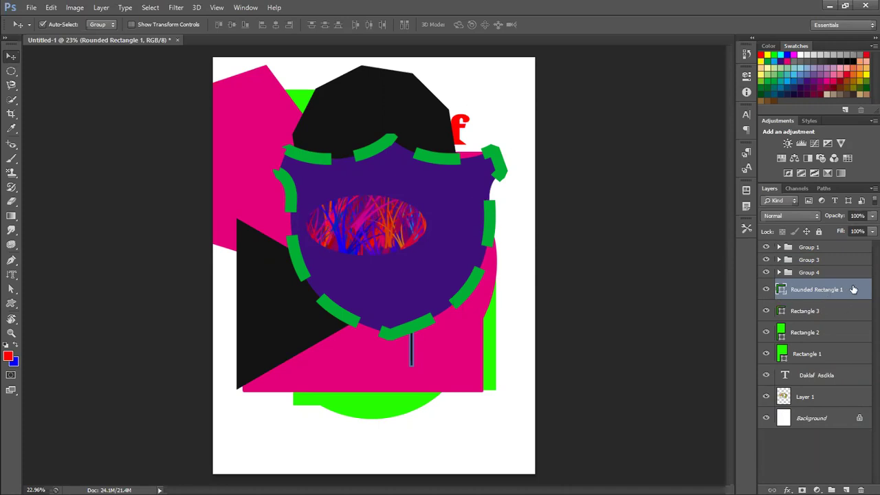
left_click(830, 333, "shift")
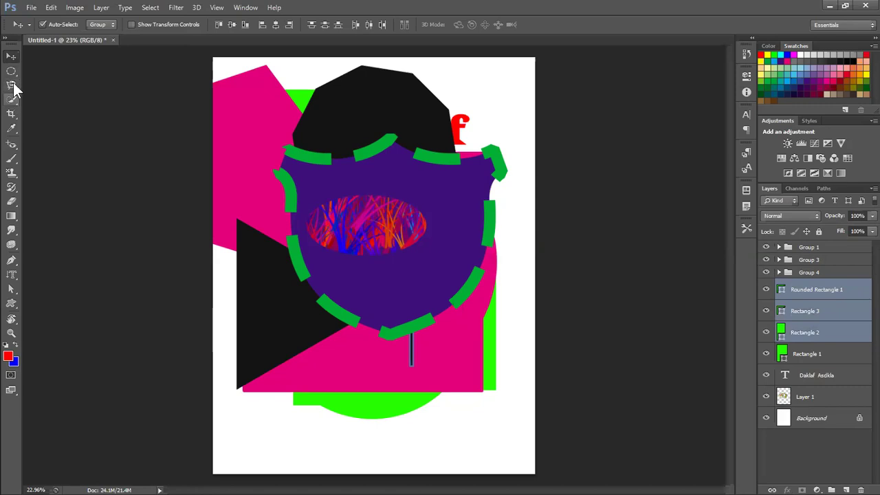